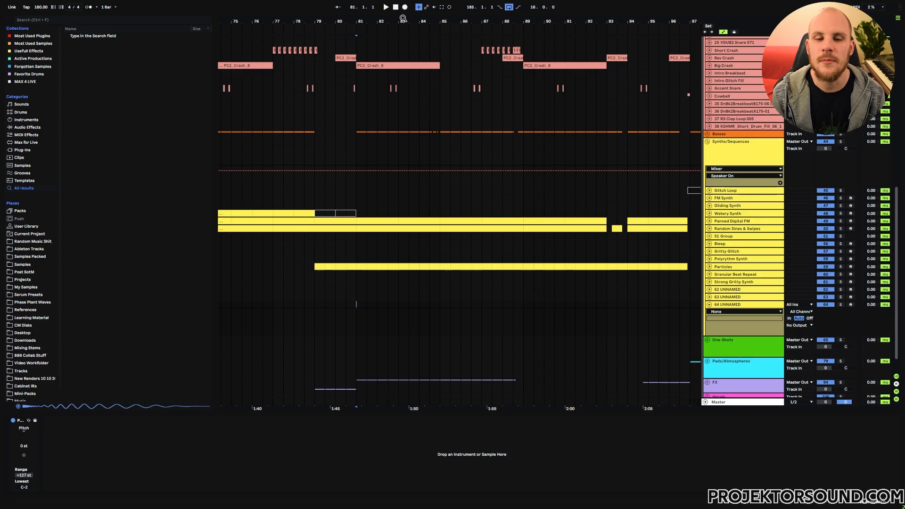
Step: Play the arrangement from bar 81 to hear the existing synth sequence
{"action": "left_click_drag", "start_coordinate": [403, 18], "coordinate": [345, 4]}
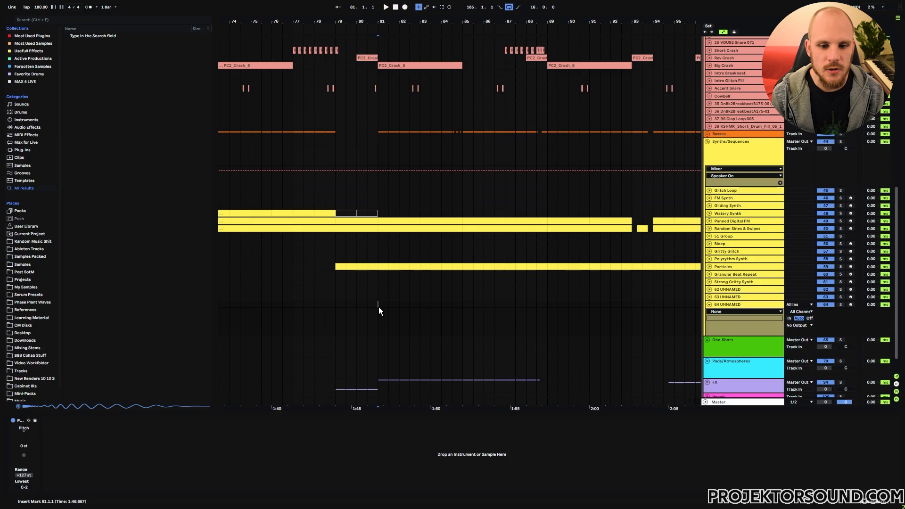
{"action": "key", "text": "space"}
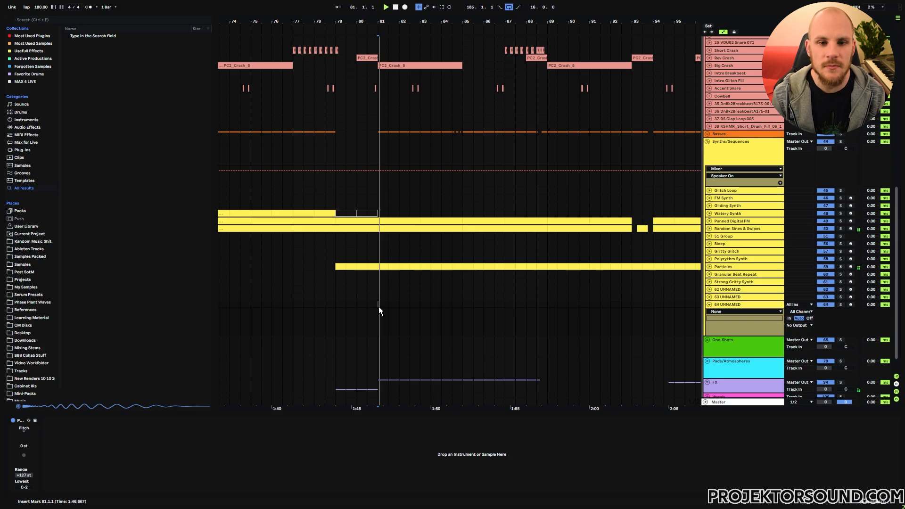
{"action": "scroll", "coordinate": [527, 194], "scroll_direction": "up", "scroll_amount": 3}
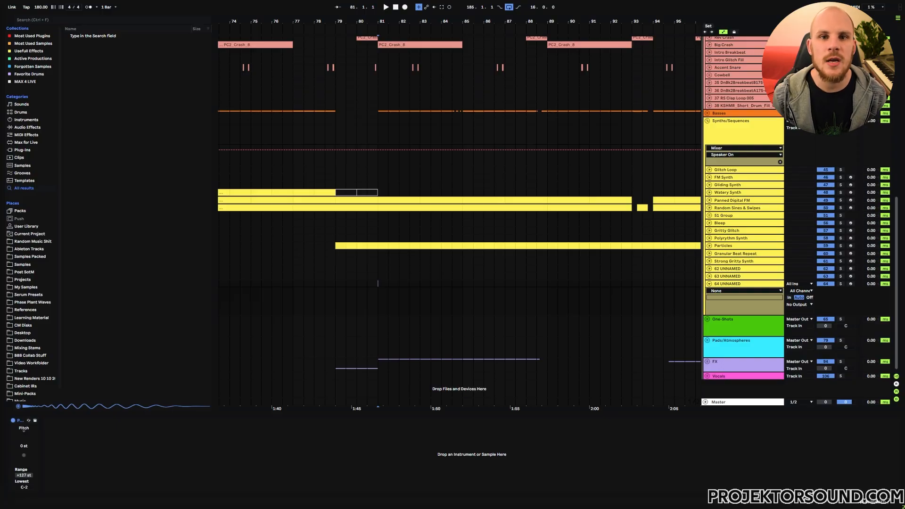
Step: Switch to Sublime Text and read through the notes on sharp sound, movement, rhythms, mix position and stereo width
{"action": "left_click_drag", "start_coordinate": [0, 15], "coordinate": [355, 20]}
{"action": "left_click_drag", "start_coordinate": [259, 58], "coordinate": [401, 66]}
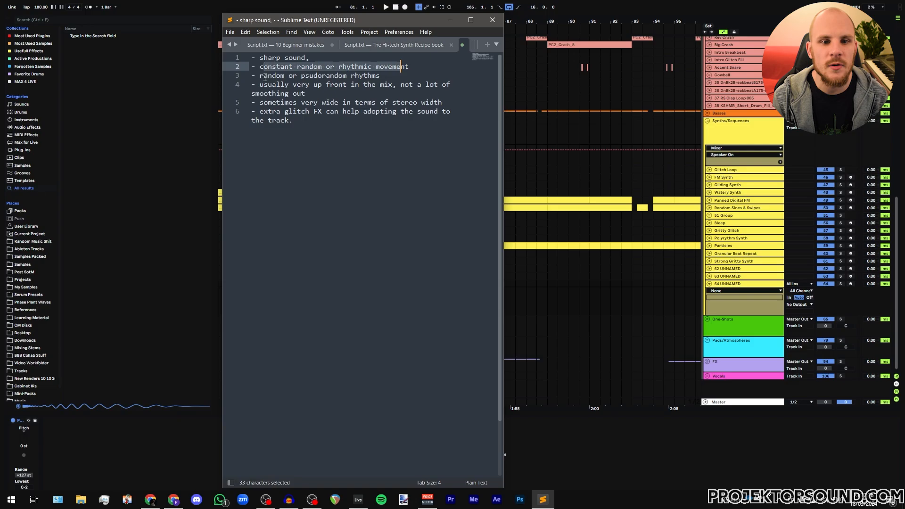
{"action": "left_click_drag", "start_coordinate": [260, 75], "coordinate": [381, 76]}
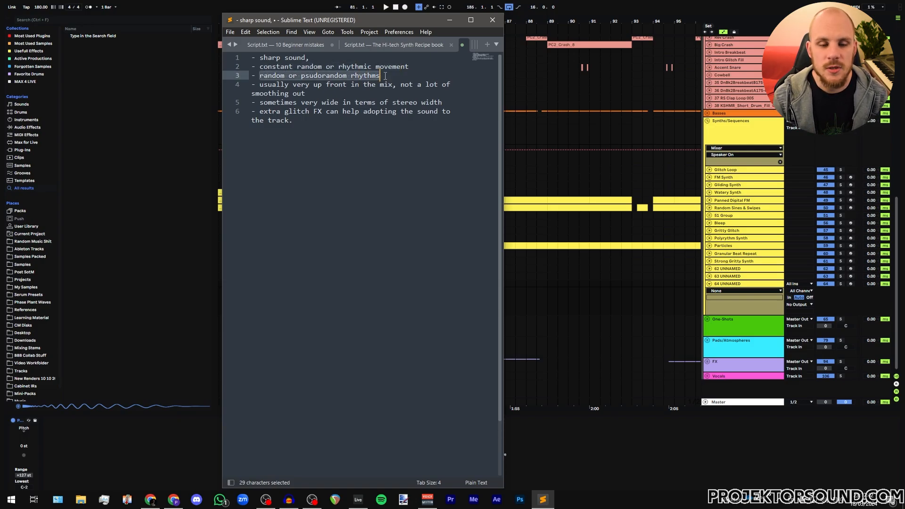
{"action": "left_click", "coordinate": [262, 84]}
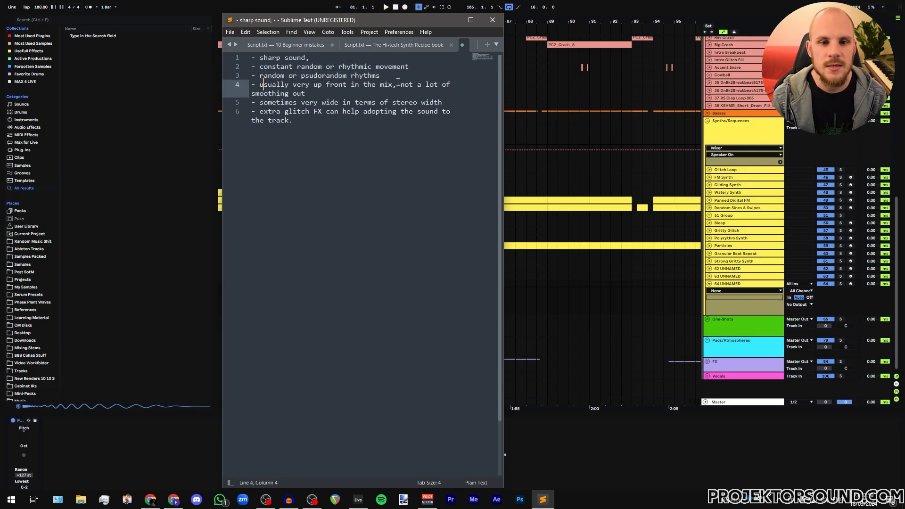
{"action": "left_click_drag", "start_coordinate": [406, 83], "coordinate": [425, 92]}
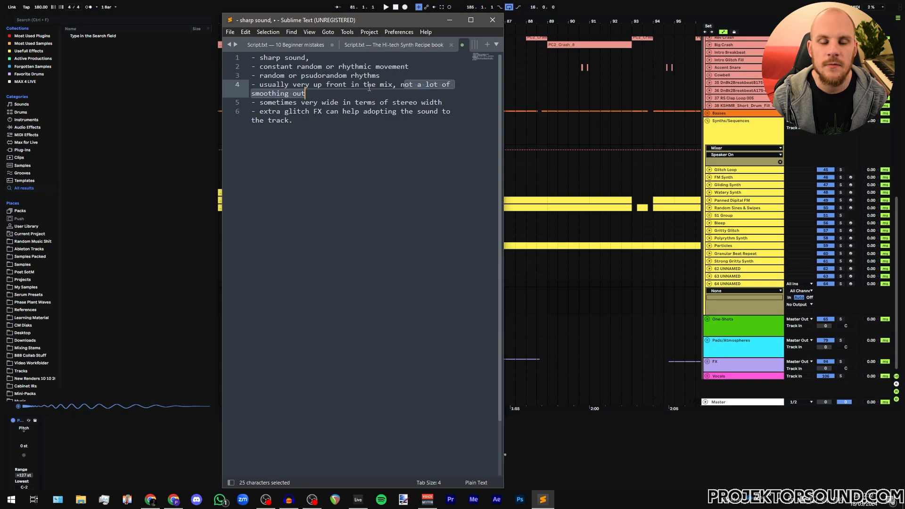
{"action": "left_click_drag", "start_coordinate": [260, 103], "coordinate": [443, 103]}
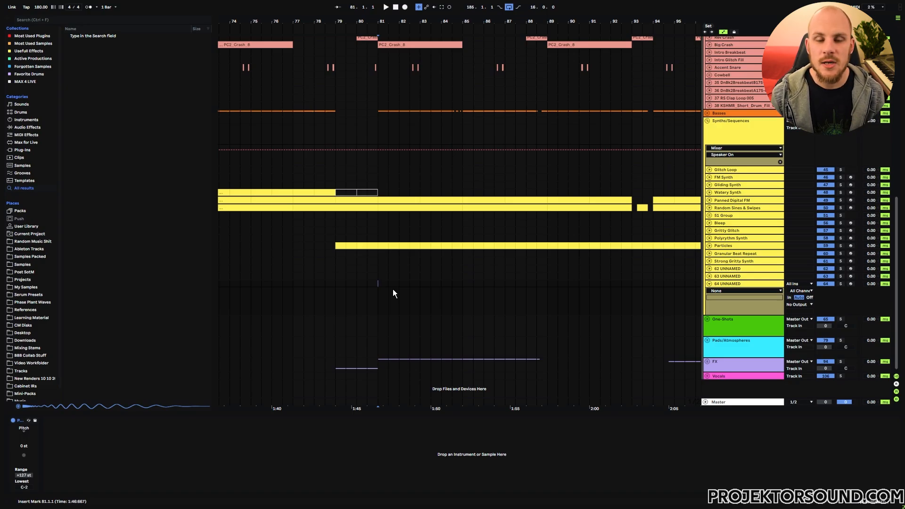
Step: Load Phase Plant on the empty track 64 UNNAMED and add an Analog generator to it
{"action": "right_click", "coordinate": [393, 289]}
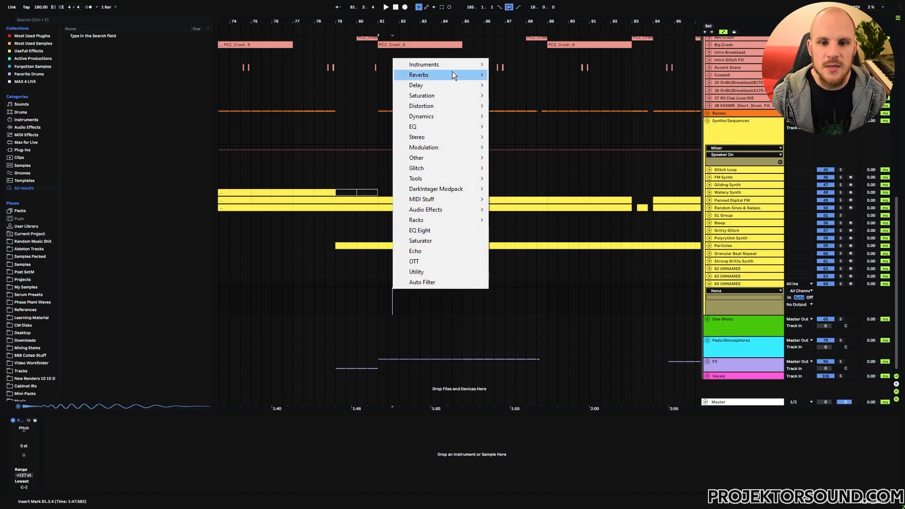
{"action": "mouse_move", "coordinate": [482, 66]}
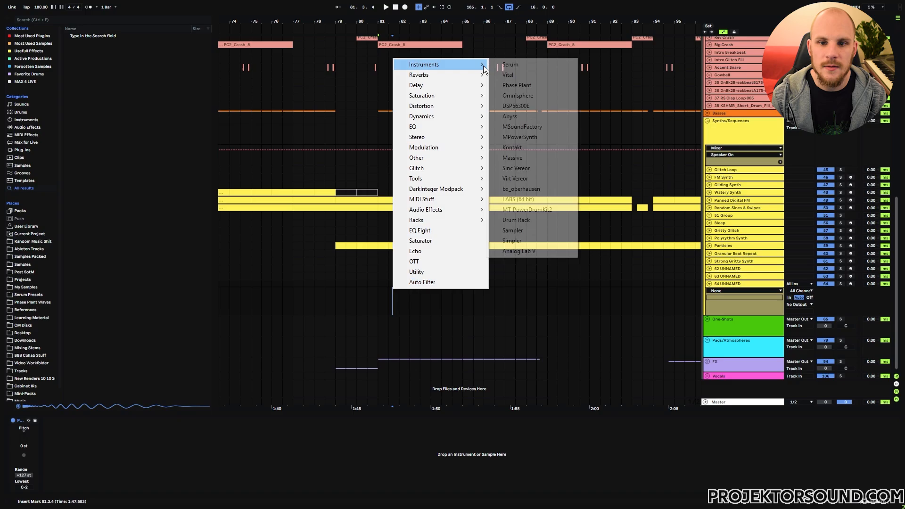
{"action": "left_click", "coordinate": [530, 87]}
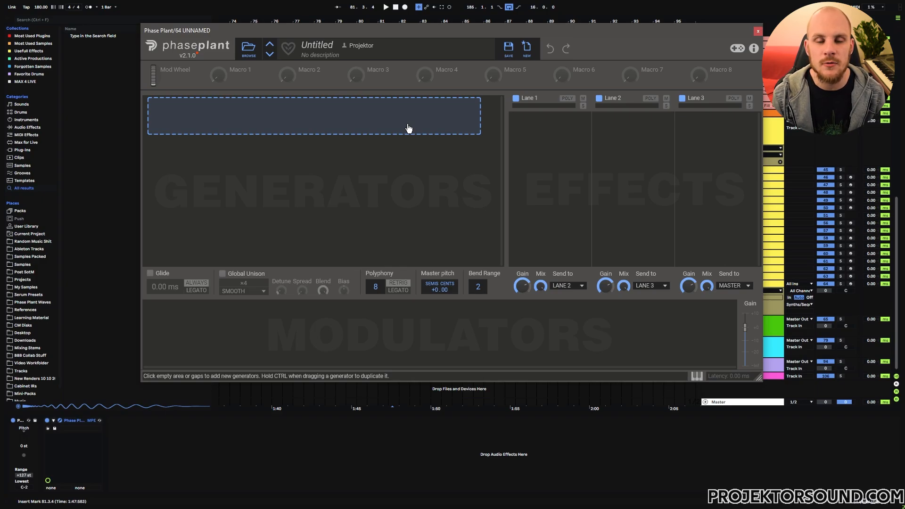
{"action": "left_click", "coordinate": [381, 119]}
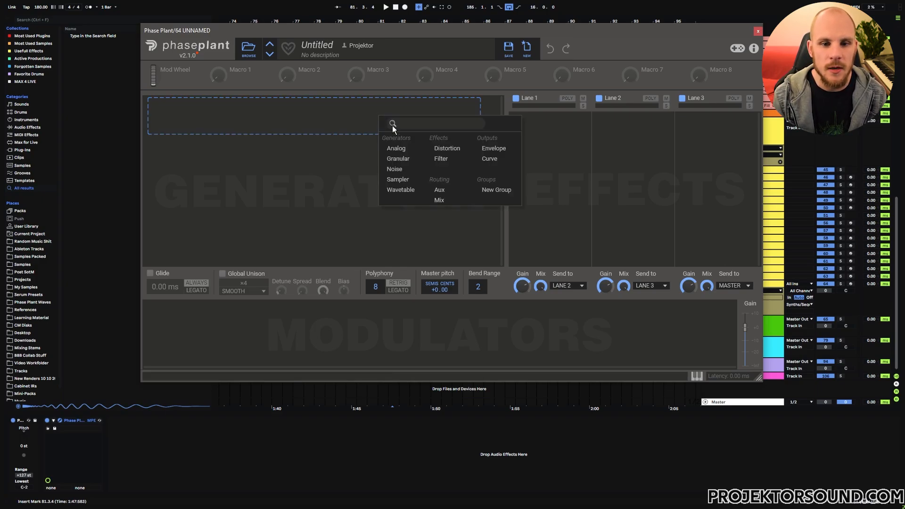
{"action": "left_click", "coordinate": [408, 150]}
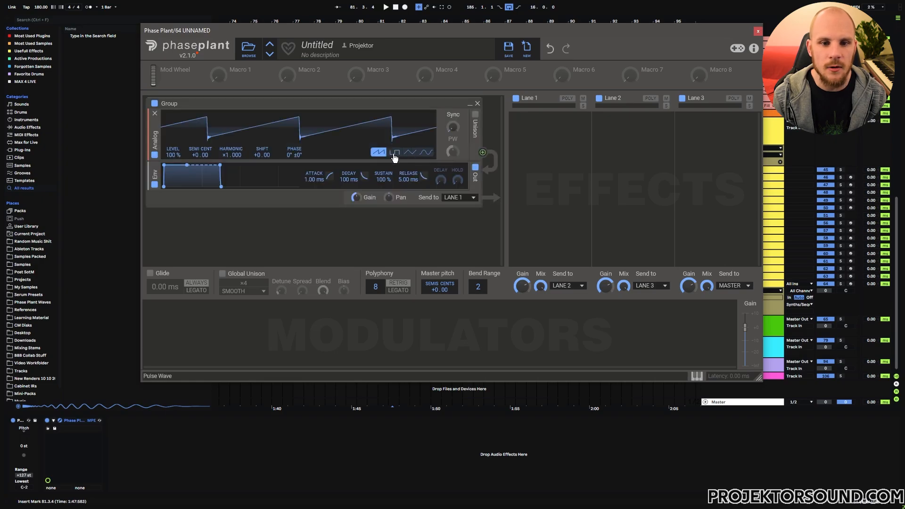
Step: Add a Wavetable generator in its own group, load SSQ Carrier from the FM Modulators folder, and set its frame to 256
{"action": "left_click", "coordinate": [387, 214]}
{"action": "scroll", "coordinate": [410, 219], "scroll_direction": "down", "scroll_amount": 2}
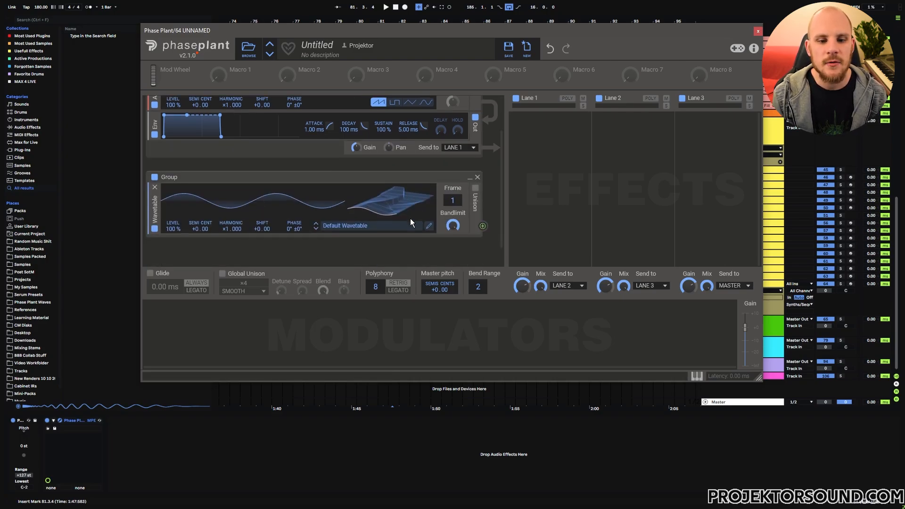
{"action": "left_click", "coordinate": [372, 226]}
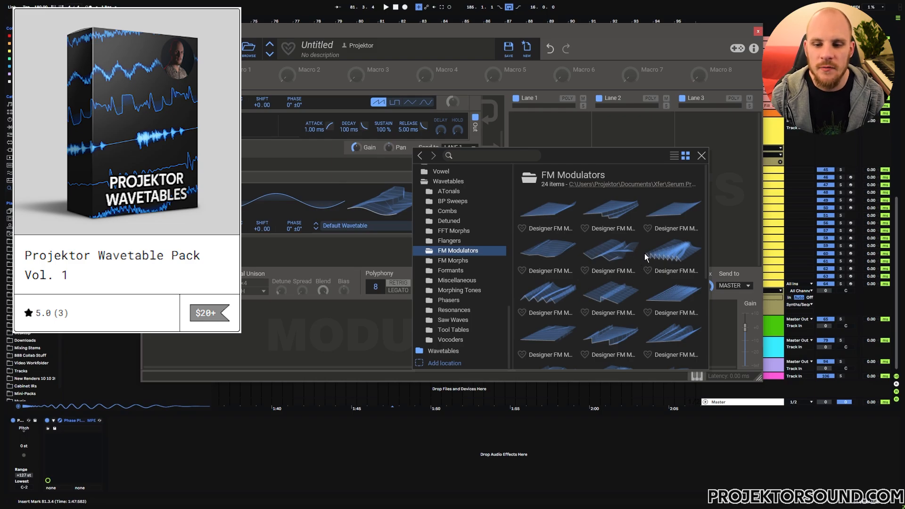
{"action": "scroll", "coordinate": [678, 253], "scroll_direction": "down", "scroll_amount": 3}
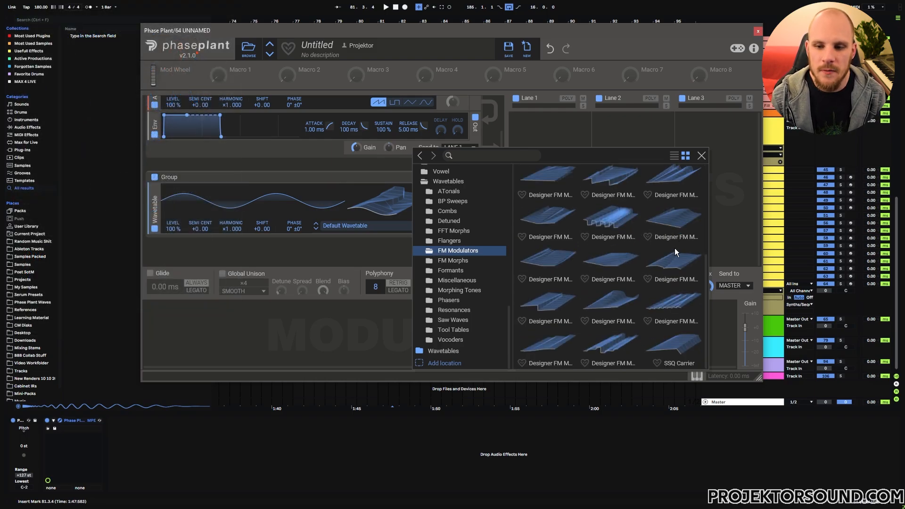
{"action": "double_click", "coordinate": [681, 344]}
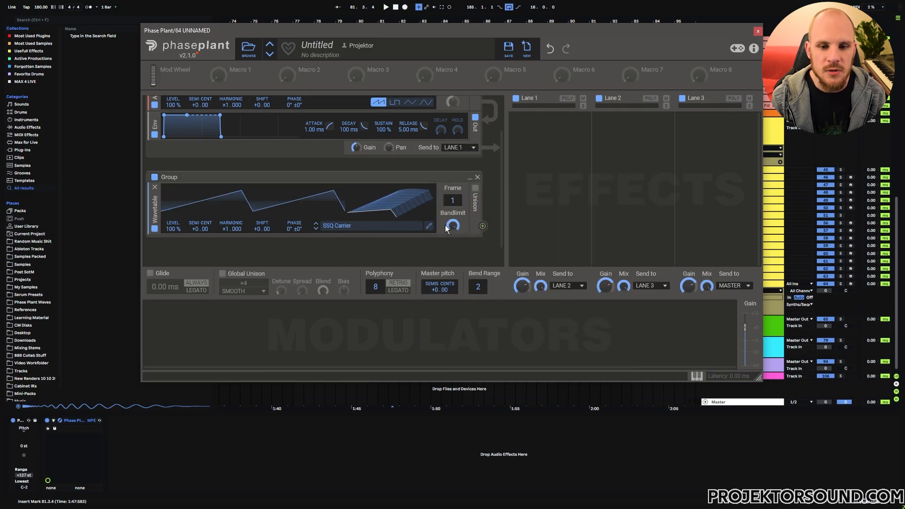
{"action": "left_click_drag", "start_coordinate": [455, 206], "coordinate": [456, 193]}
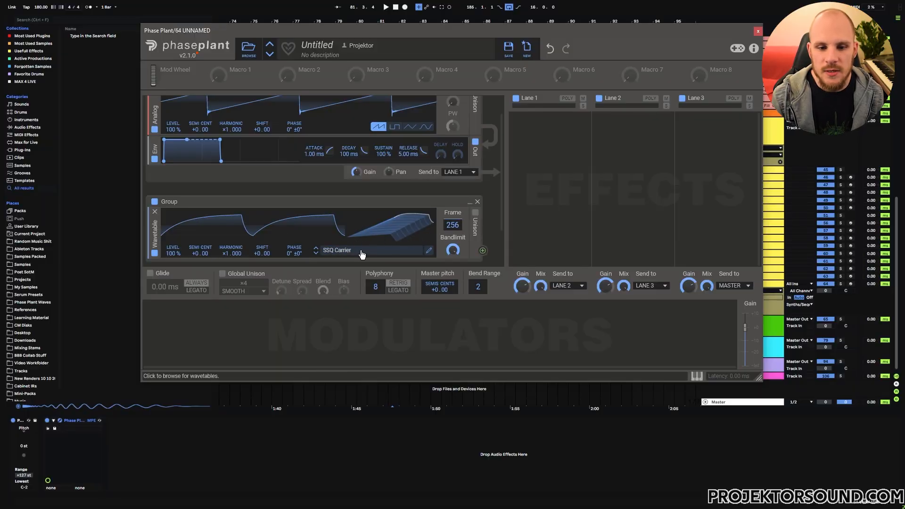
Step: Modulate the Analog oscillator's phase with the wavetable output and insert a Distortion effect between the oscillator and its envelope
{"action": "left_click_drag", "start_coordinate": [482, 250], "coordinate": [294, 136]}
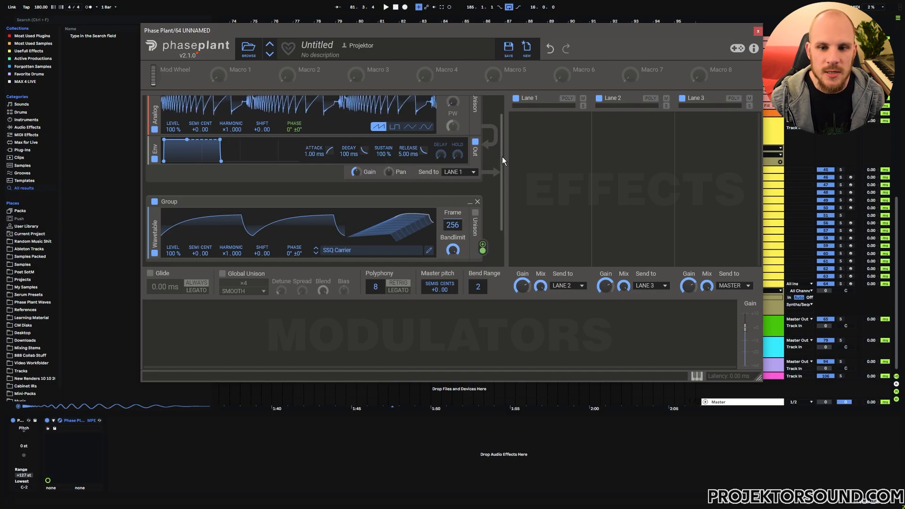
{"action": "left_click_drag", "start_coordinate": [502, 156], "coordinate": [504, 135]}
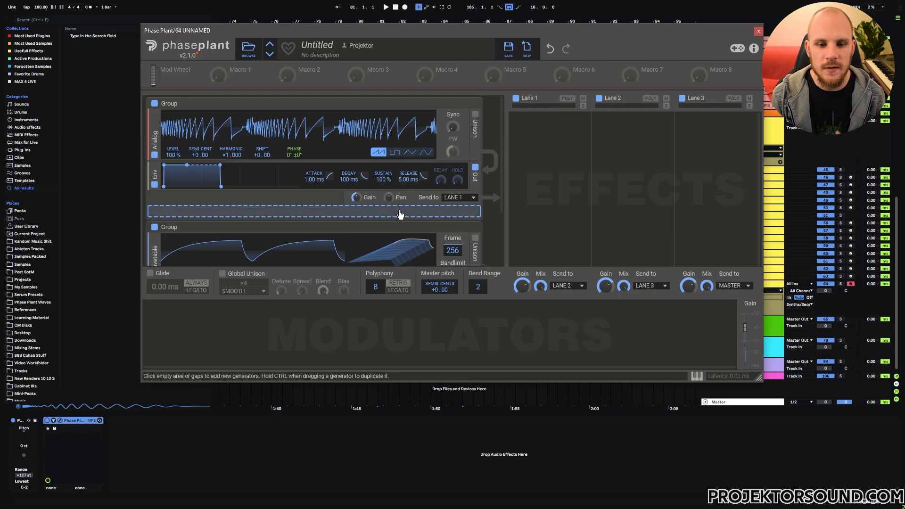
{"action": "left_click", "coordinate": [400, 215]}
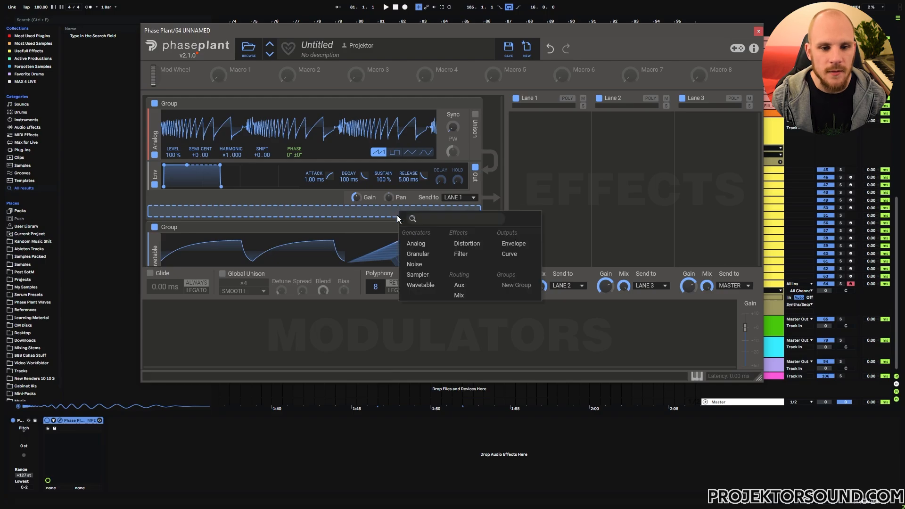
{"action": "left_click", "coordinate": [470, 241]}
{"action": "left_click_drag", "start_coordinate": [148, 222], "coordinate": [151, 179]}
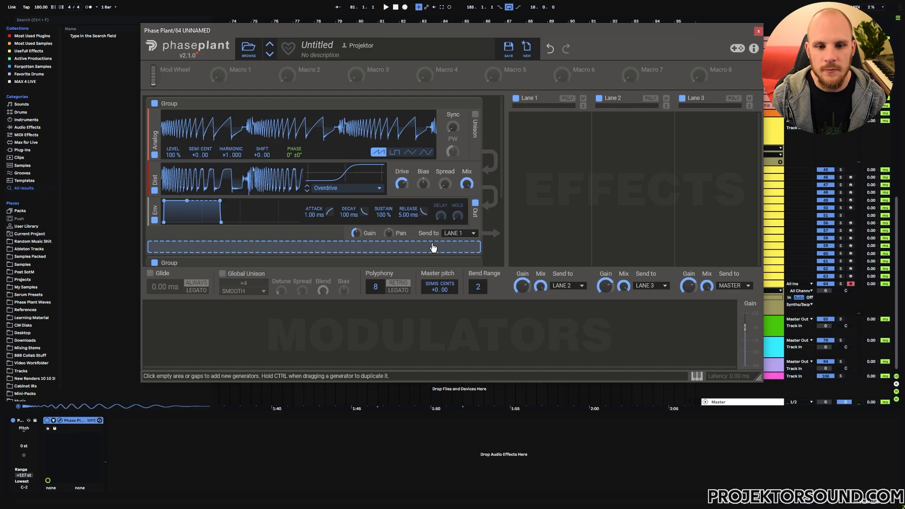
Step: Insert a Filter between the distortion and the envelope, and set it to band-pass with a slope of ×2
{"action": "left_click", "coordinate": [433, 247]}
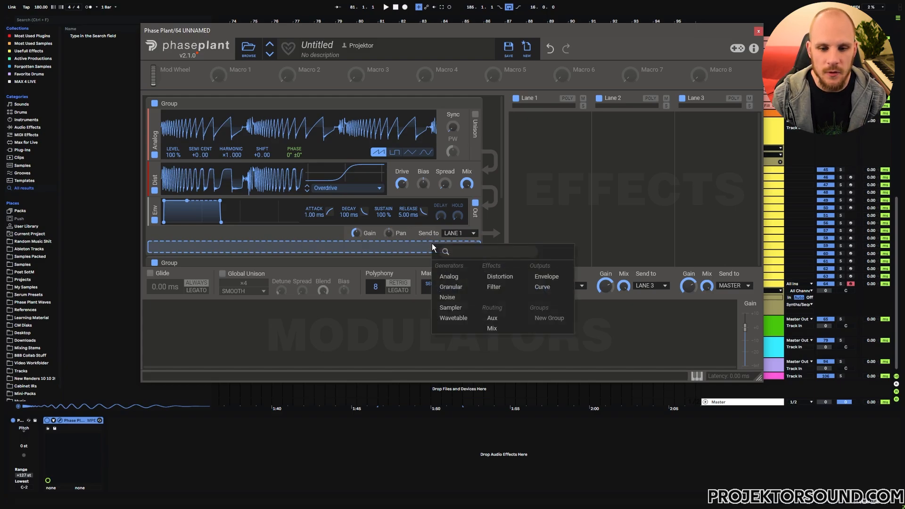
{"action": "left_click", "coordinate": [500, 287]}
{"action": "left_click_drag", "start_coordinate": [155, 248], "coordinate": [157, 160]}
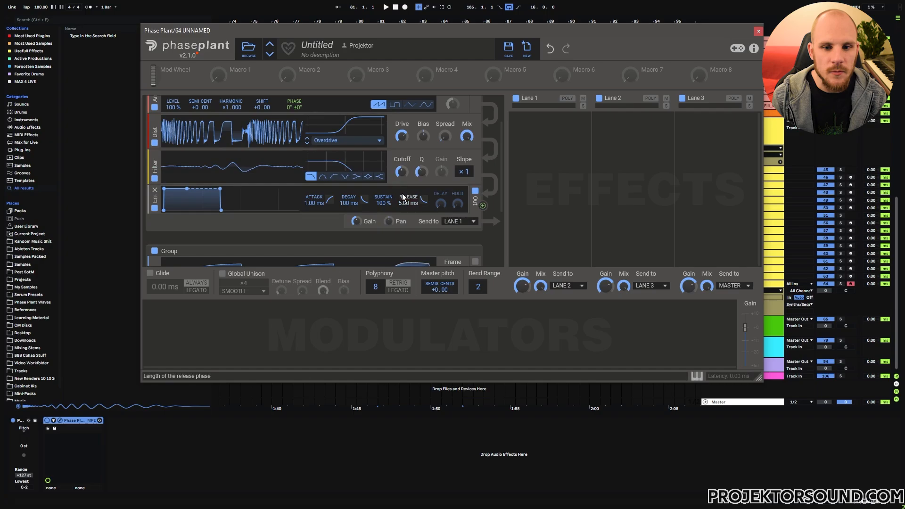
{"action": "left_click", "coordinate": [322, 177]}
{"action": "left_click_drag", "start_coordinate": [421, 172], "coordinate": [402, 178]}
{"action": "left_click", "coordinate": [464, 171]}
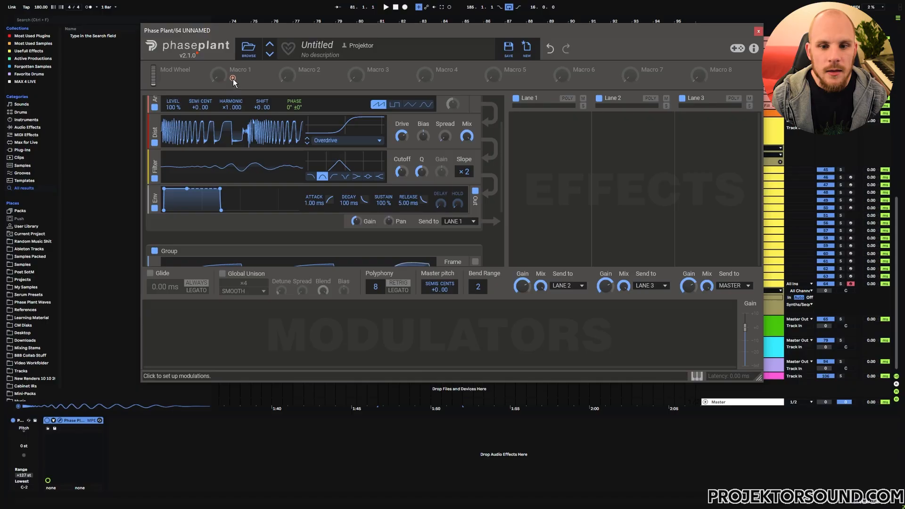
Step: Assign Macro 1 to modulate the filter cutoff by about +45%
{"action": "left_click_drag", "start_coordinate": [233, 78], "coordinate": [402, 167]}
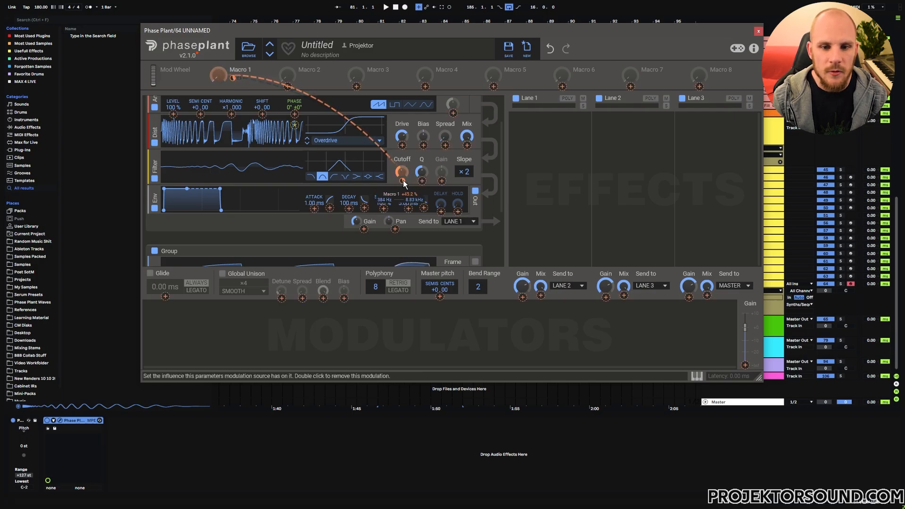
{"action": "left_click", "coordinate": [200, 82]}
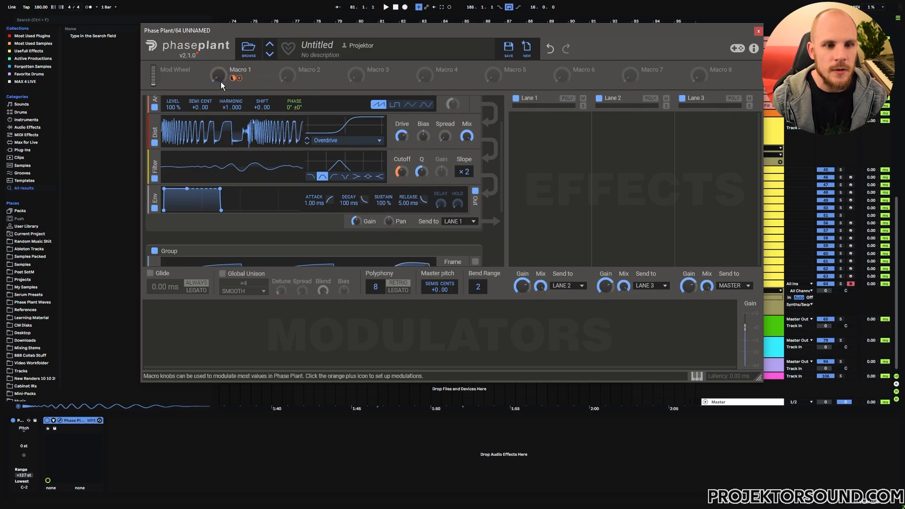
{"action": "mouse_move", "coordinate": [220, 78]}
{"action": "left_mouse_down"}
{"action": "mouse_move", "coordinate": [220, 54]}
{"action": "mouse_move", "coordinate": [219, 79]}
{"action": "left_mouse_up"}
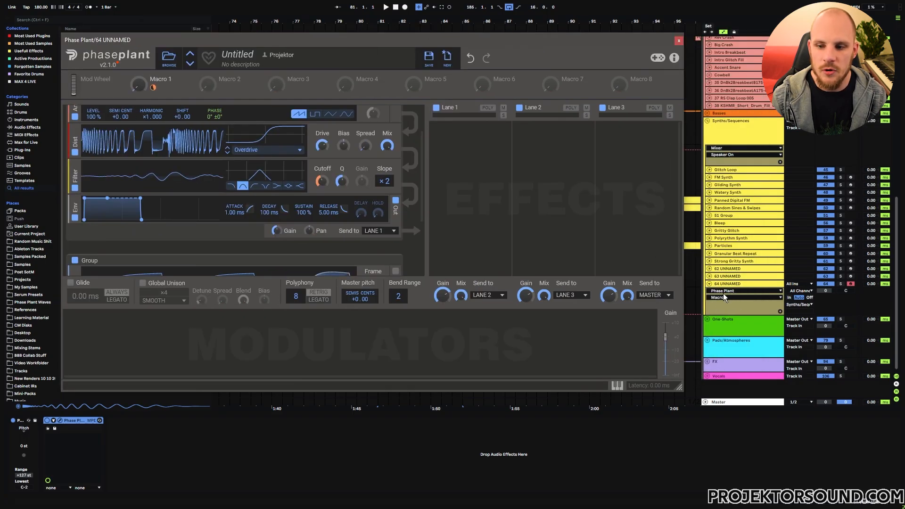
Step: Expose Macro 1 as a configured parameter on the Phase Plant device and close the plugin window
{"action": "left_click", "coordinate": [121, 420]}
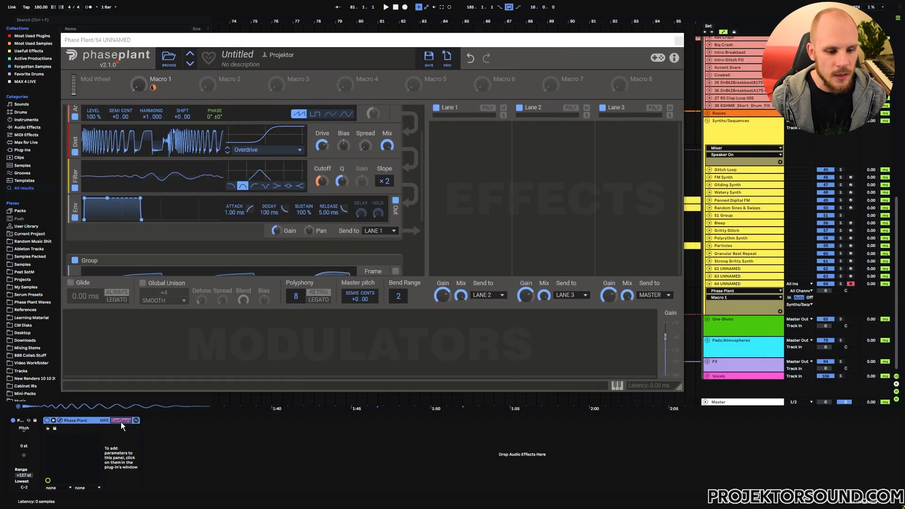
{"action": "left_click", "coordinate": [138, 85]}
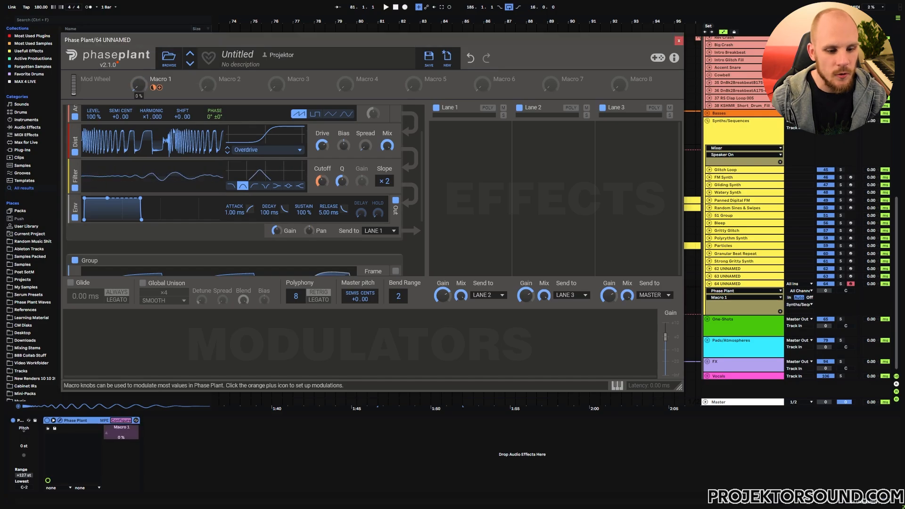
{"action": "left_click", "coordinate": [679, 40]}
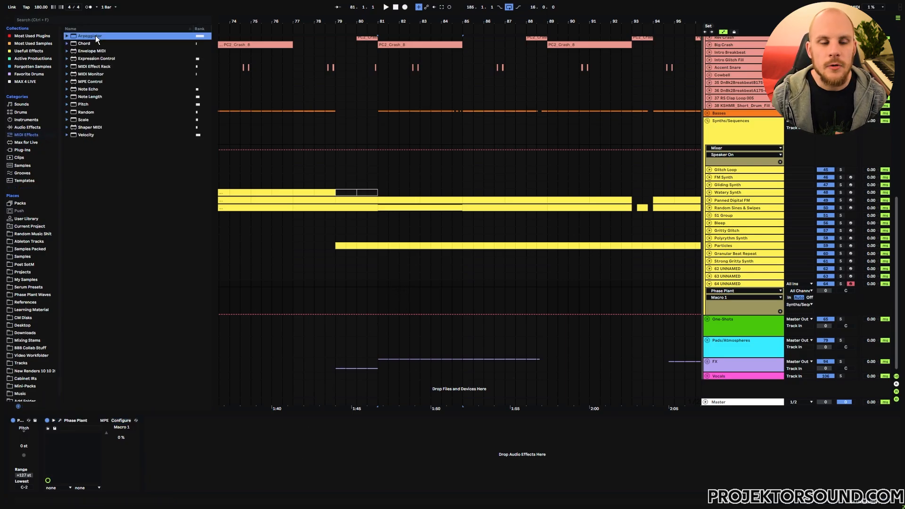
Step: Insert an Arpeggiator followed by the Velocity preset Random All in front of Phase Plant
{"action": "left_click_drag", "start_coordinate": [96, 37], "coordinate": [41, 464]}
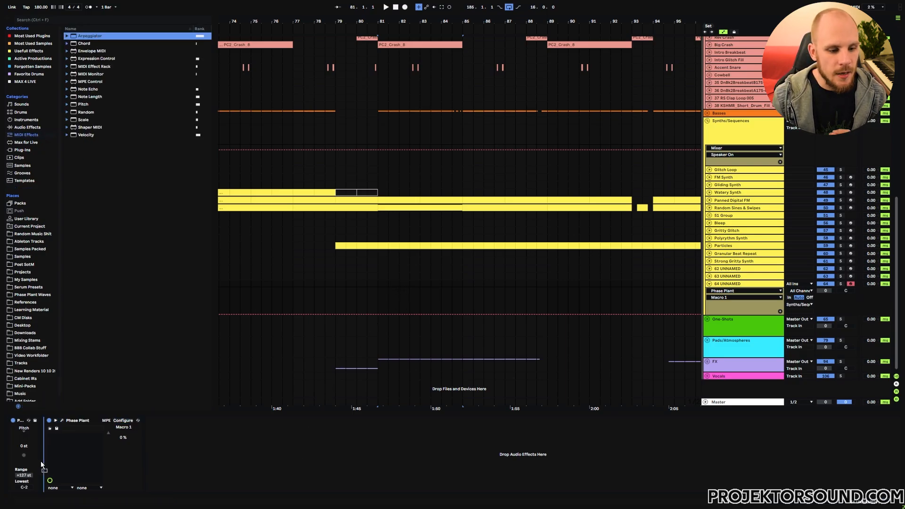
{"action": "left_click", "coordinate": [69, 135]}
{"action": "left_click_drag", "start_coordinate": [90, 250], "coordinate": [176, 429]}
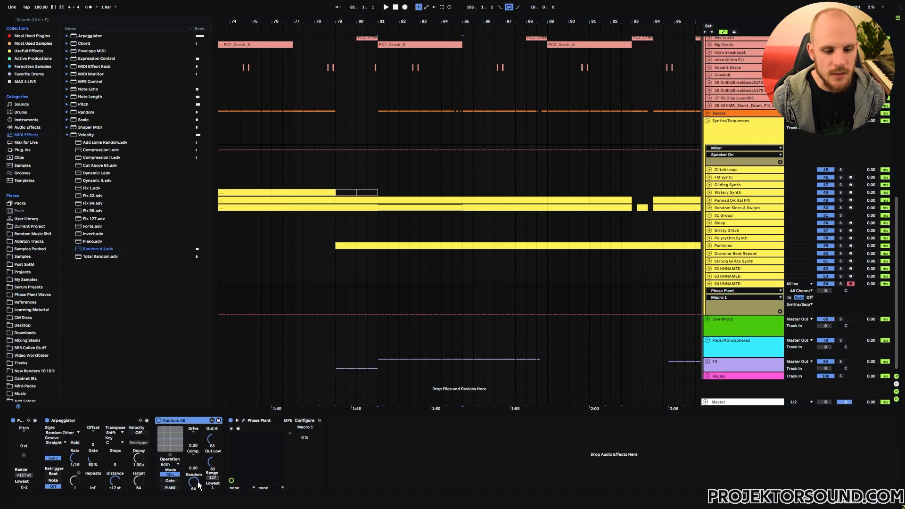
Step: Add a second Velocity device between Random All and Phase Plant, and set its mode to Gate
{"action": "left_click_drag", "start_coordinate": [83, 136], "coordinate": [262, 460]}
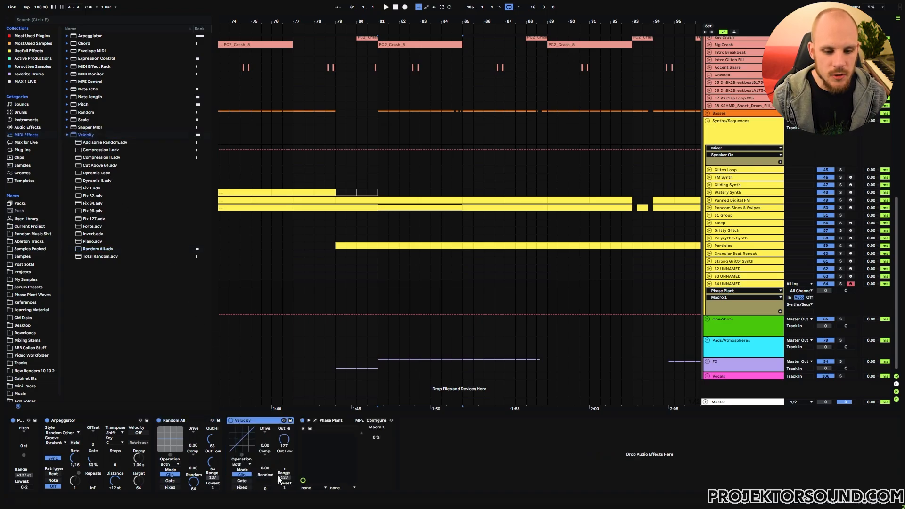
{"action": "left_click", "coordinate": [242, 481]}
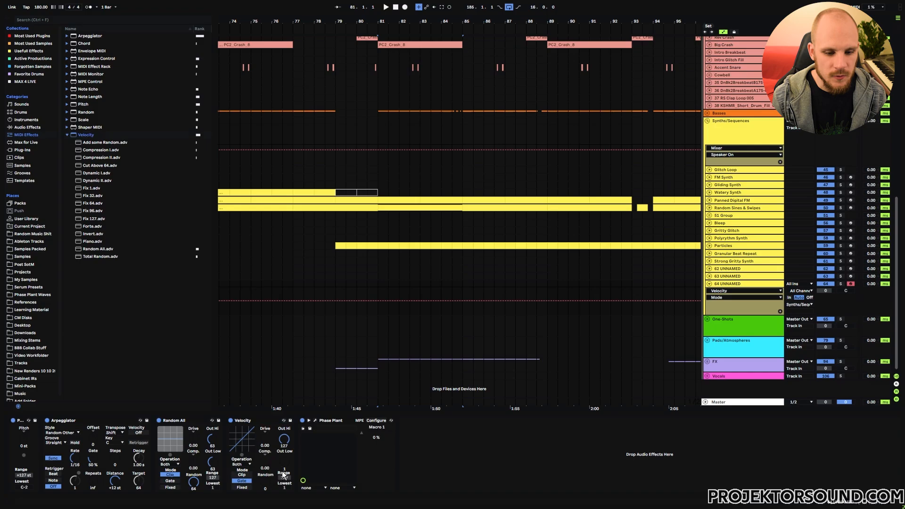
Step: Lower the second Velocity device's range, and create a two-bar MIDI clip at bar 81 on the 64 UNNAMED track
{"action": "left_click_drag", "start_coordinate": [284, 479], "coordinate": [284, 507]}
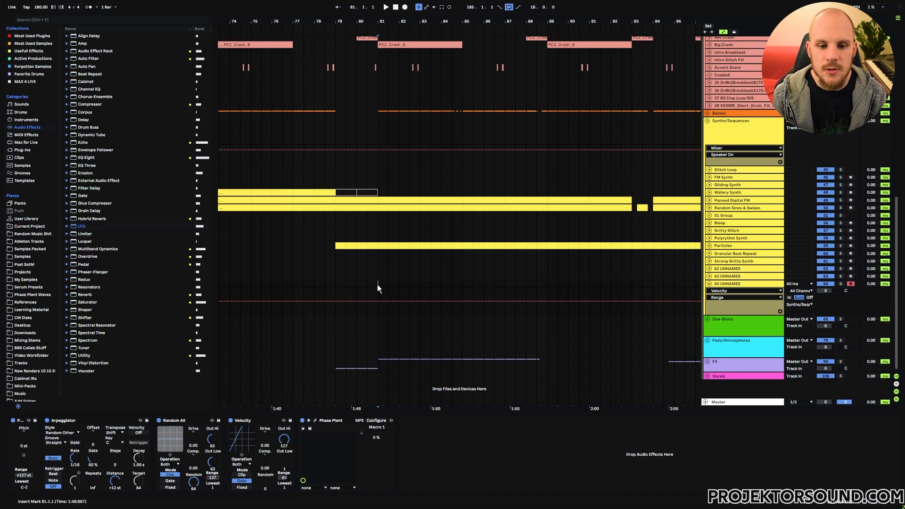
{"action": "left_click_drag", "start_coordinate": [377, 284], "coordinate": [416, 290]}
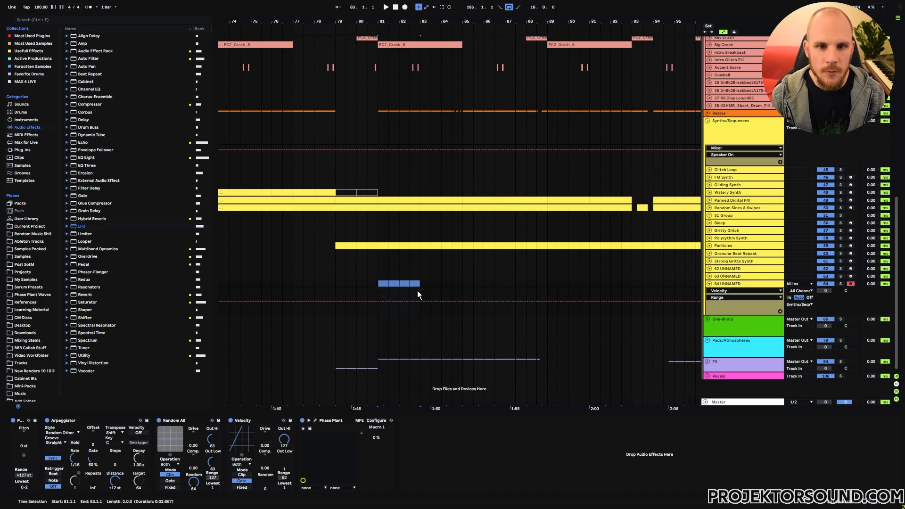
{"action": "key", "text": "ctrl+shift+m"}
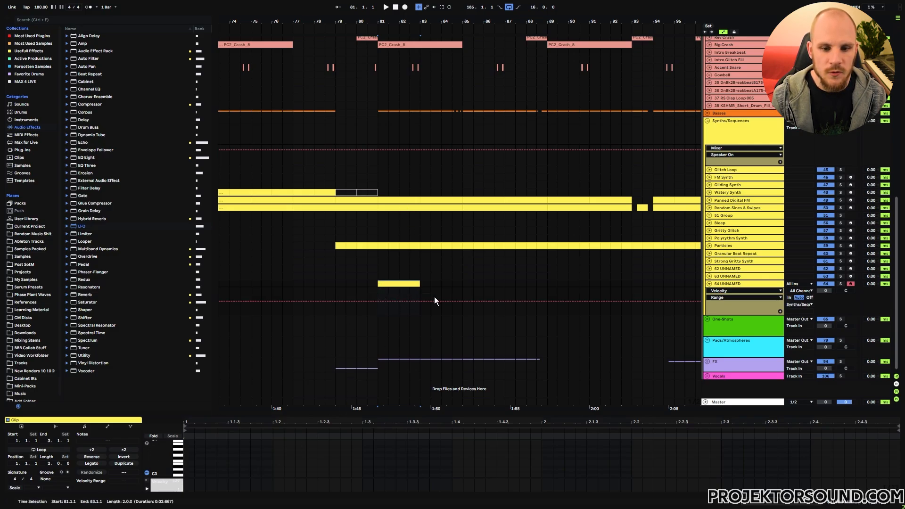
Step: Add a half-bar F#0 note at the start of the clip and a copy of it at 2.2.1
{"action": "left_click", "coordinate": [380, 309]}
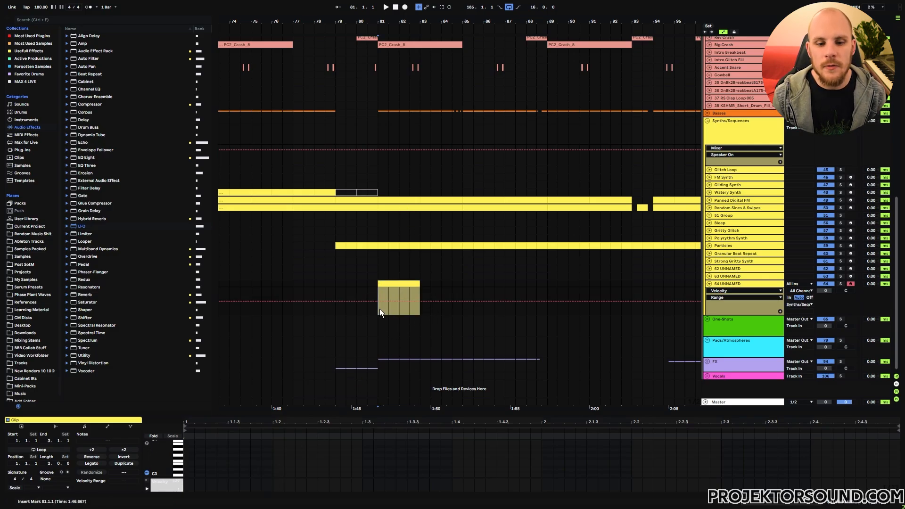
{"action": "double_click", "coordinate": [189, 459]}
{"action": "left_click_drag", "start_coordinate": [188, 458], "coordinate": [383, 460]}
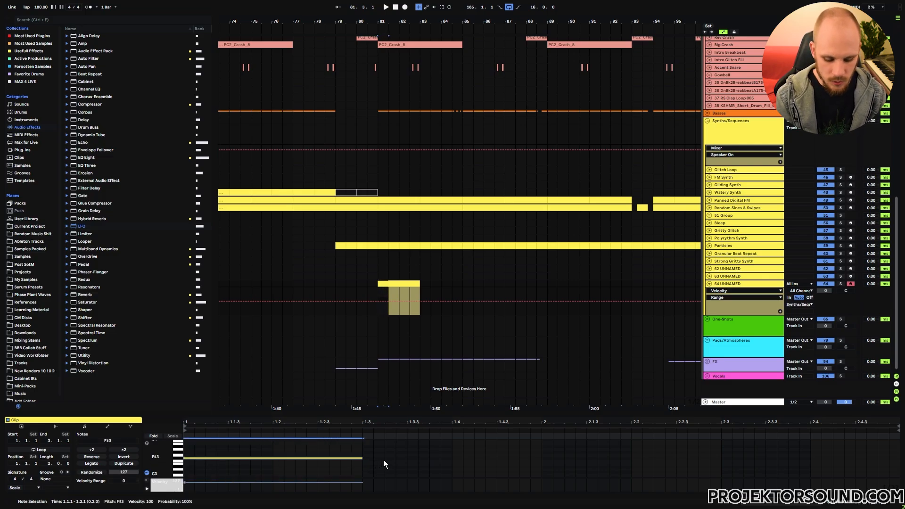
{"action": "key", "text": "shift+Down"}
{"action": "key", "text": "shift+Down"}
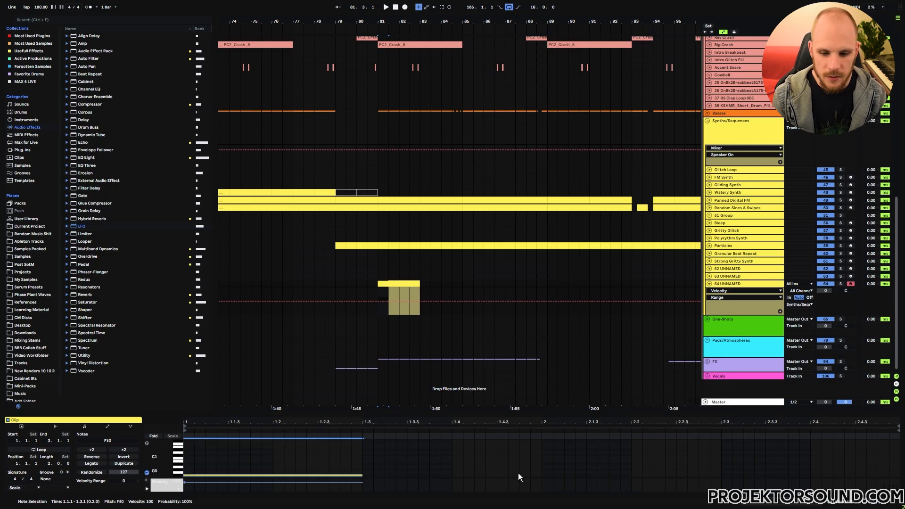
{"action": "left_click", "coordinate": [635, 458]}
{"action": "key", "text": "ctrl+v"}
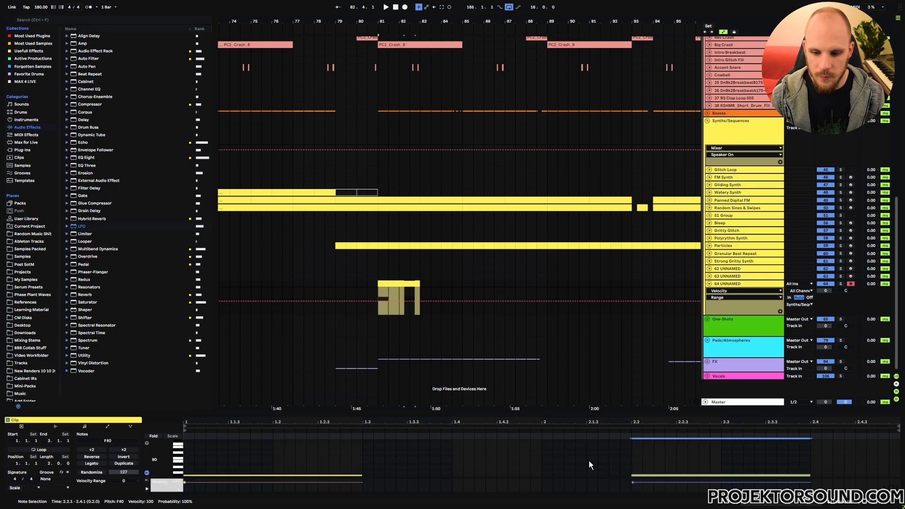
Step: Duplicate the two-bar clip repeatedly so the pattern fills bars 81 to 97
{"action": "left_click", "coordinate": [390, 283]}
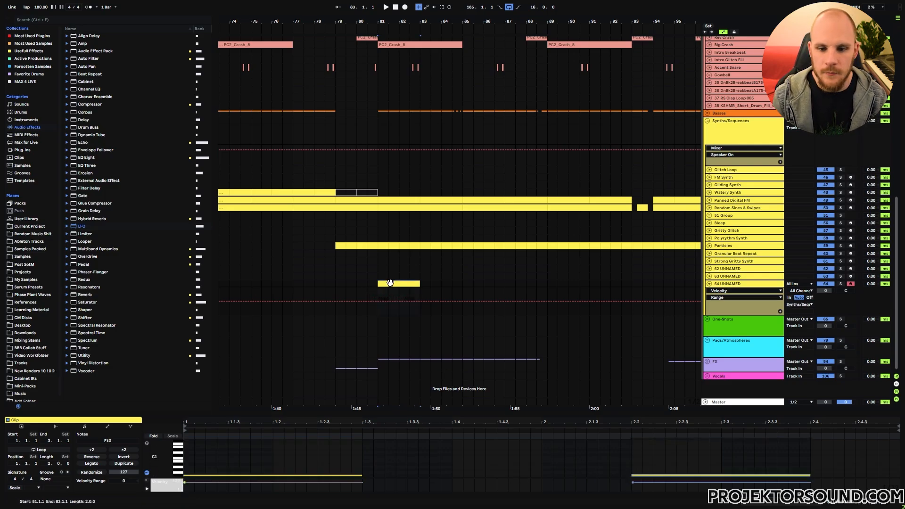
{"action": "key", "text": "ctrl+d"}
{"action": "key", "text": "ctrl+d"}
{"action": "key", "text": "ctrl+d"}
{"action": "key", "text": "ctrl+d"}
{"action": "key", "text": "ctrl+d"}
{"action": "key", "text": "ctrl+d"}
{"action": "key", "text": "ctrl+d"}
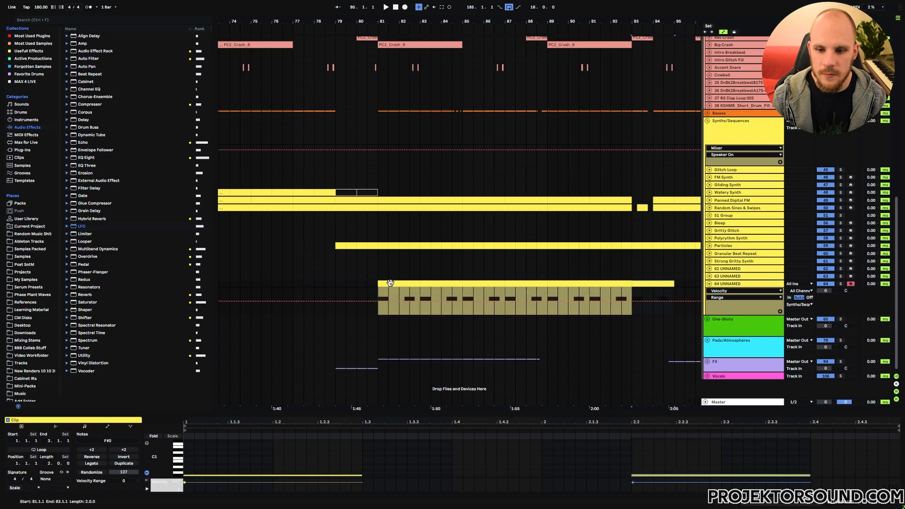
{"action": "key", "text": "ctrl+d"}
{"action": "key", "text": "ctrl+d"}
{"action": "key", "text": "ctrl+z"}
Step: Play the arrangement from bar 81 to listen to the duplicated sequence against the other tracks
{"action": "left_click_drag", "start_coordinate": [267, 314], "coordinate": [355, 318]}
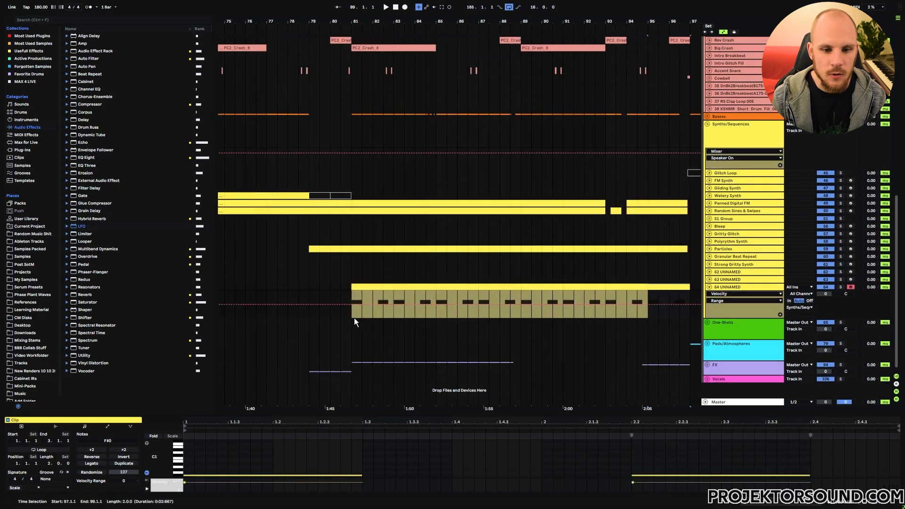
{"action": "left_click", "coordinate": [350, 313]}
{"action": "key", "text": "space"}
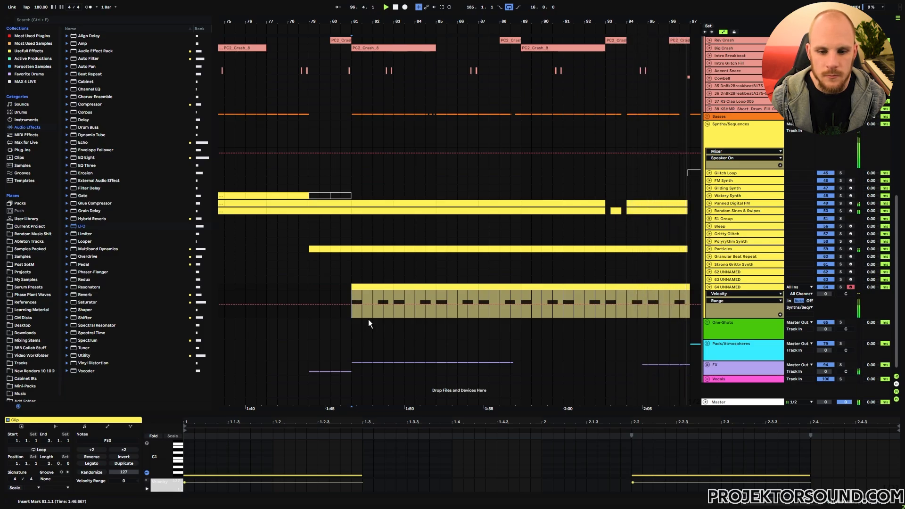
{"action": "key", "text": "space"}
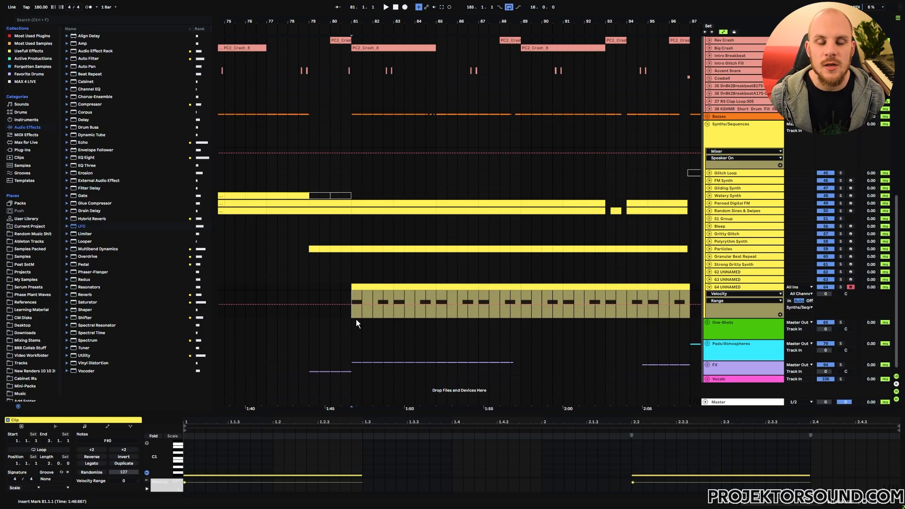
Step: MIDI-map Phase Plant's Macro 1 to controller CC 84 and leave the mapping mode
{"action": "key", "text": "shift+Tab"}
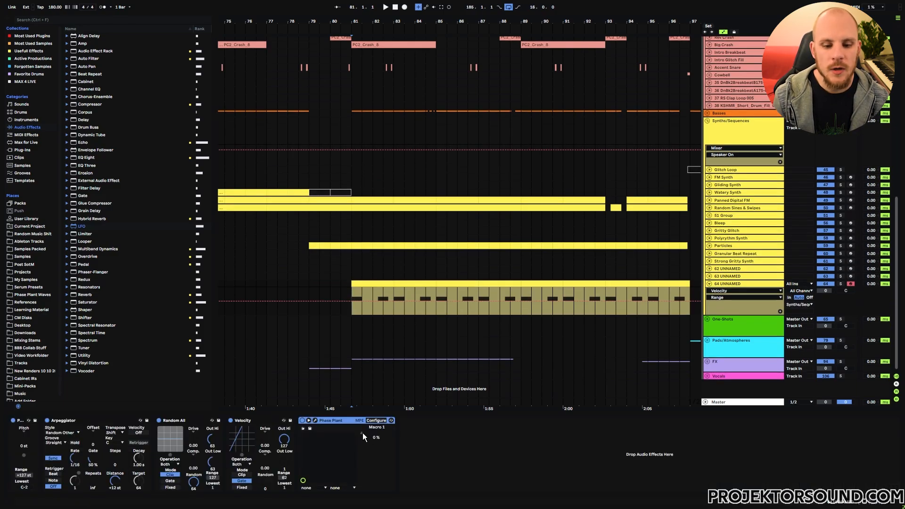
{"action": "right_click", "coordinate": [363, 433]}
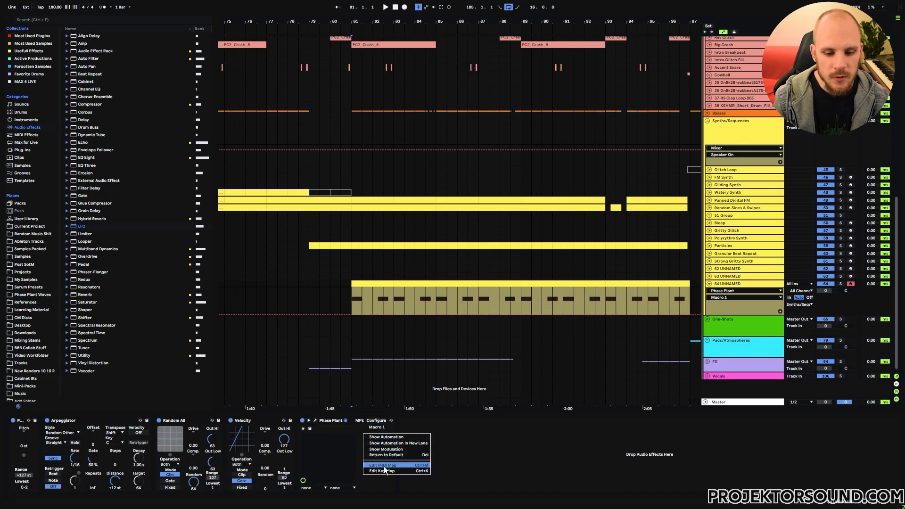
{"action": "left_click", "coordinate": [383, 465]}
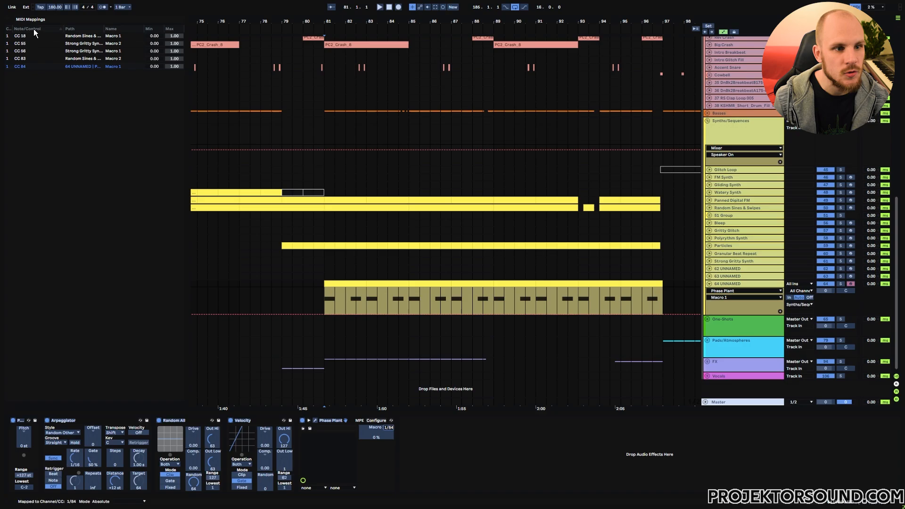
{"action": "key", "text": "ctrl+m"}
Step: Record Macro 1 automation sweeps on the 64 UNNAMED track from bar 79 past bar 97
{"action": "left_click", "coordinate": [309, 300]}
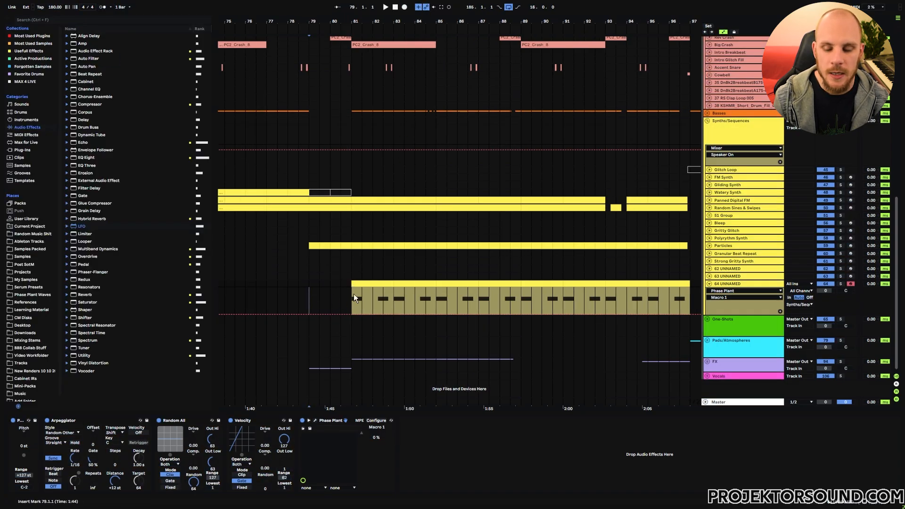
{"action": "left_click", "coordinate": [404, 7]}
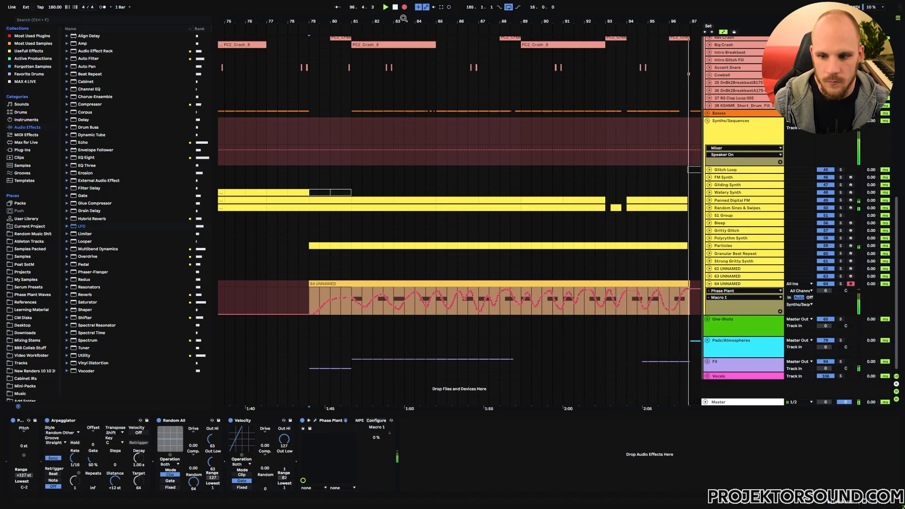
{"action": "left_click", "coordinate": [404, 6]}
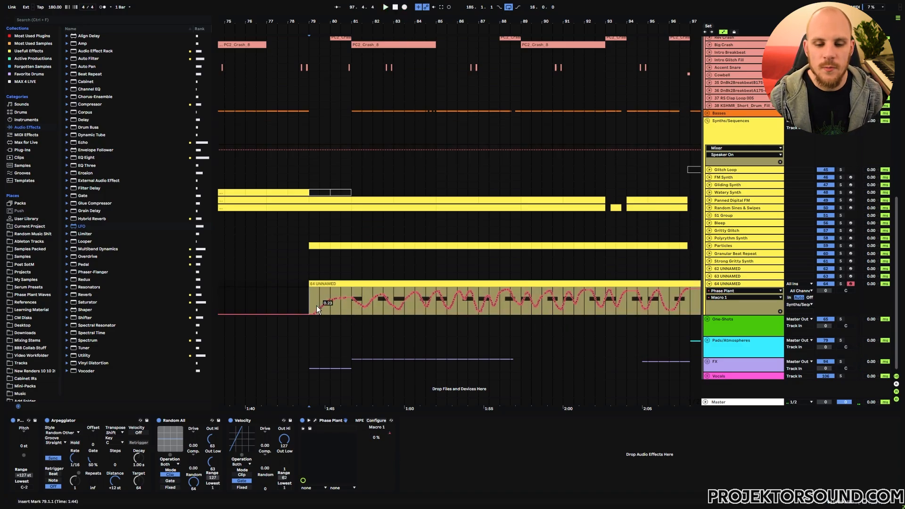
Step: Play the soloed sequence from bar 81 and set the second Velocity device's range to 90
{"action": "left_click", "coordinate": [351, 315]}
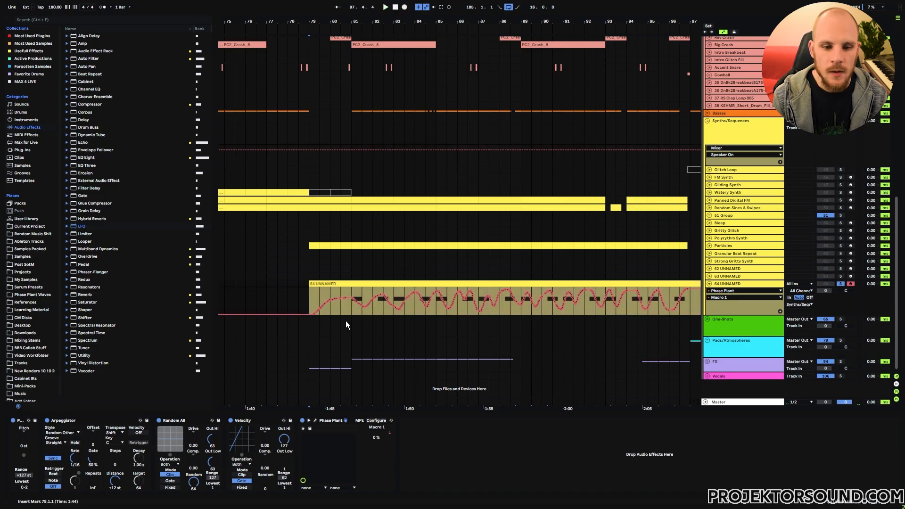
{"action": "key", "text": "space"}
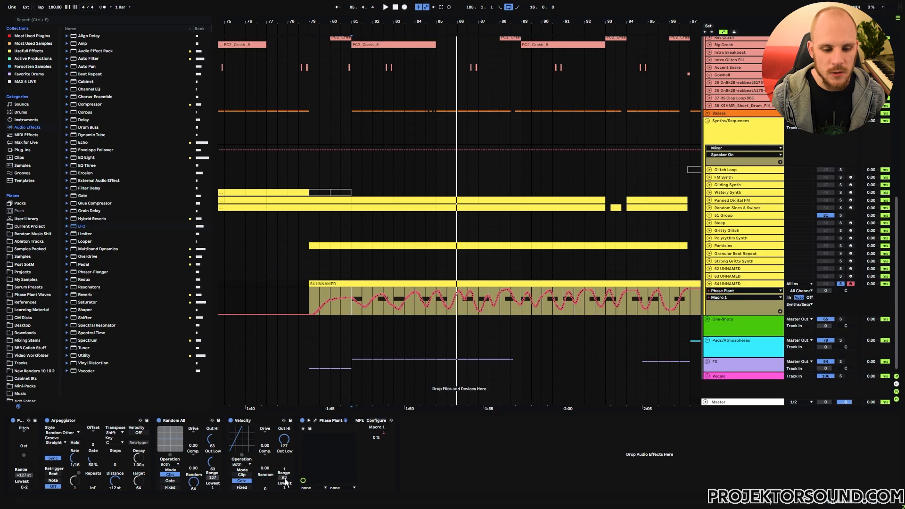
{"action": "left_click_drag", "start_coordinate": [284, 478], "coordinate": [284, 463]}
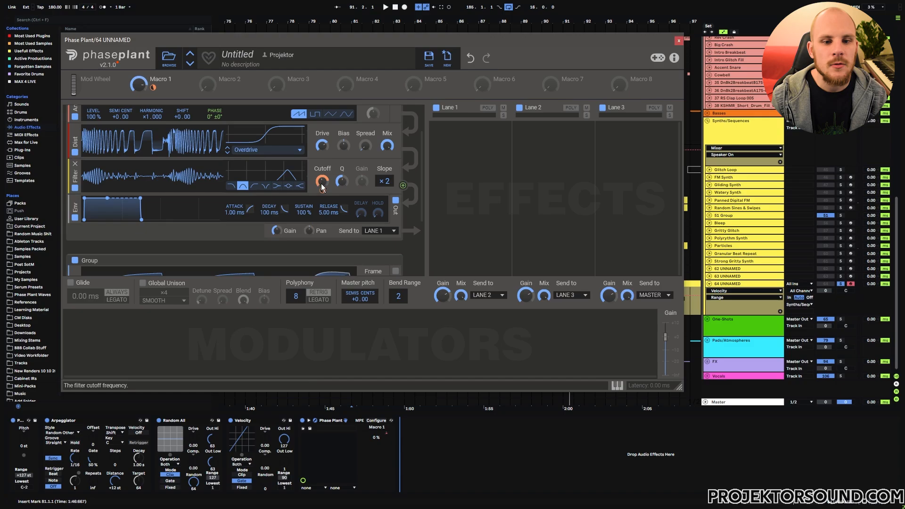
Step: Set the Phase Plant filter cutoff to about 1.05 kHz and readjust Macro 1's modulation amount on it during playback
{"action": "mouse_move", "coordinate": [322, 187]}
{"action": "left_mouse_down"}
{"action": "mouse_move", "coordinate": [323, 203]}
{"action": "mouse_move", "coordinate": [322, 180]}
{"action": "left_mouse_up"}
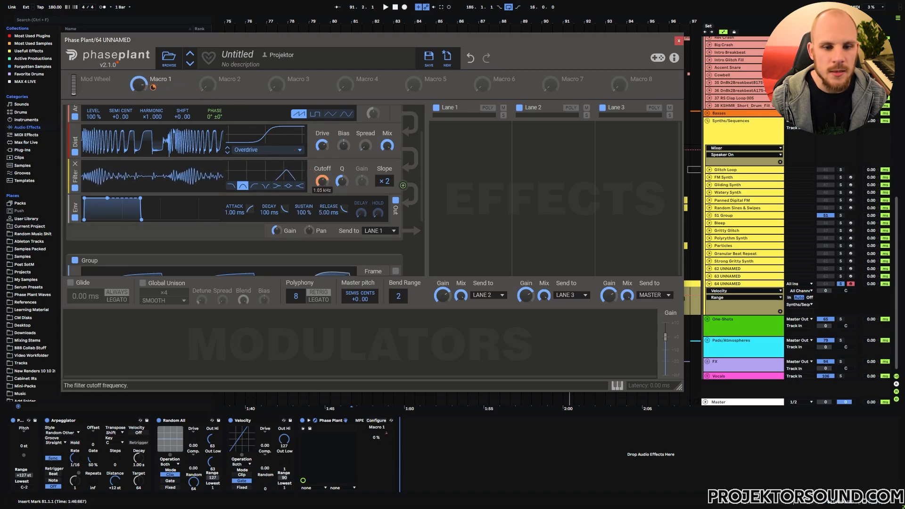
{"action": "key", "text": "space"}
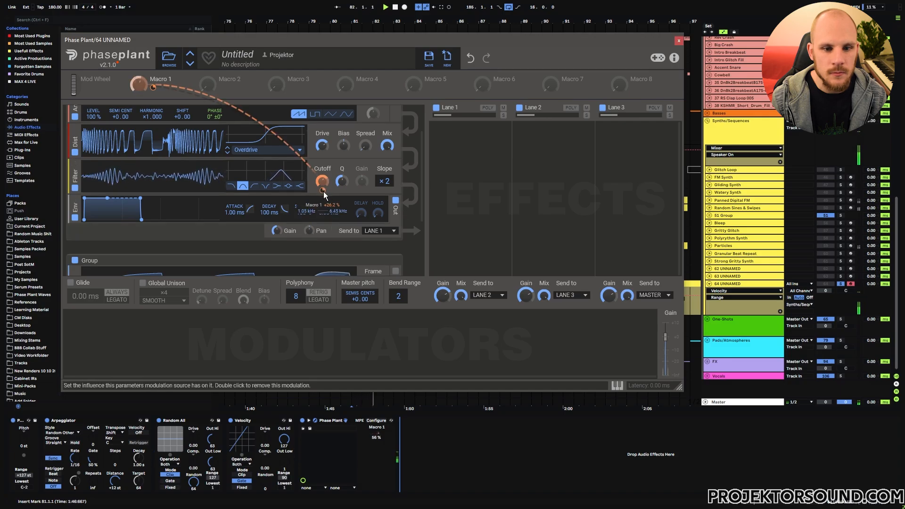
{"action": "left_click_drag", "start_coordinate": [323, 192], "coordinate": [324, 189]}
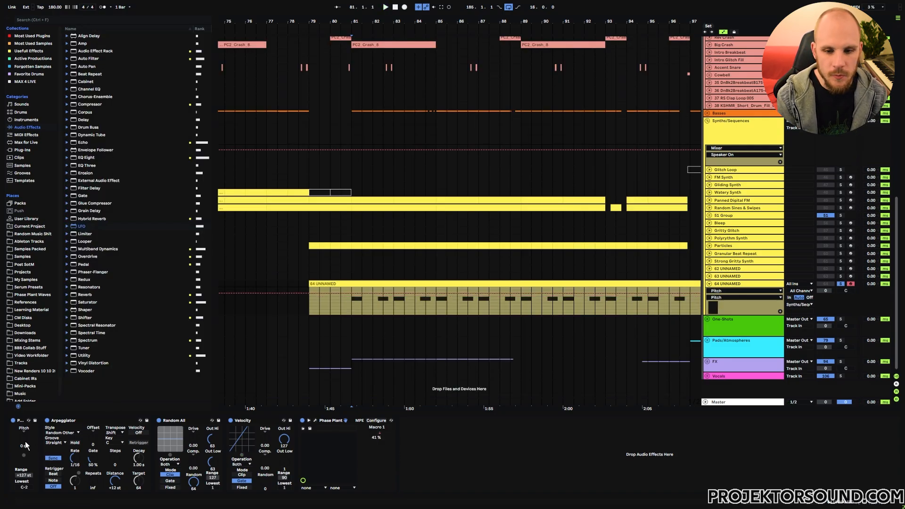
{"action": "key", "text": "space"}
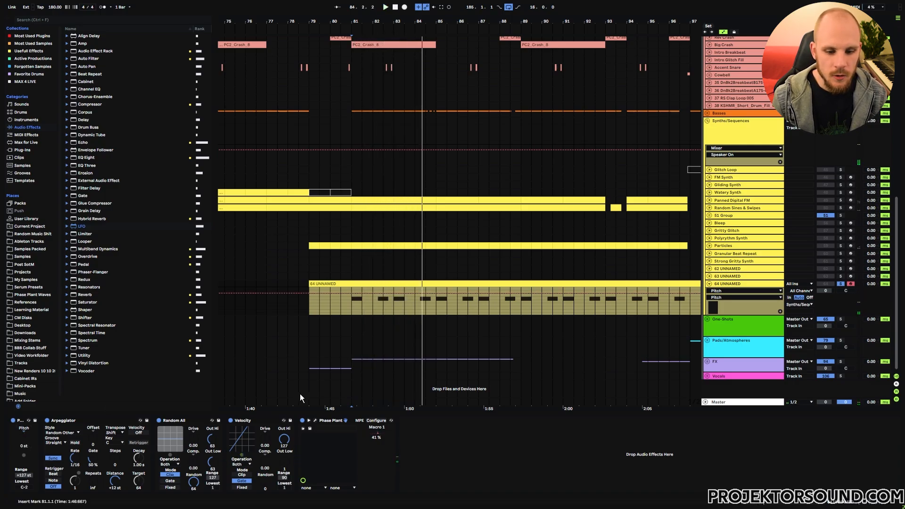
Step: Add a Bitcrush effect at 6.39 kHz to Lane 1 in Phase Plant and assign Macro 1 to its sample rate
{"action": "left_click", "coordinate": [315, 421]}
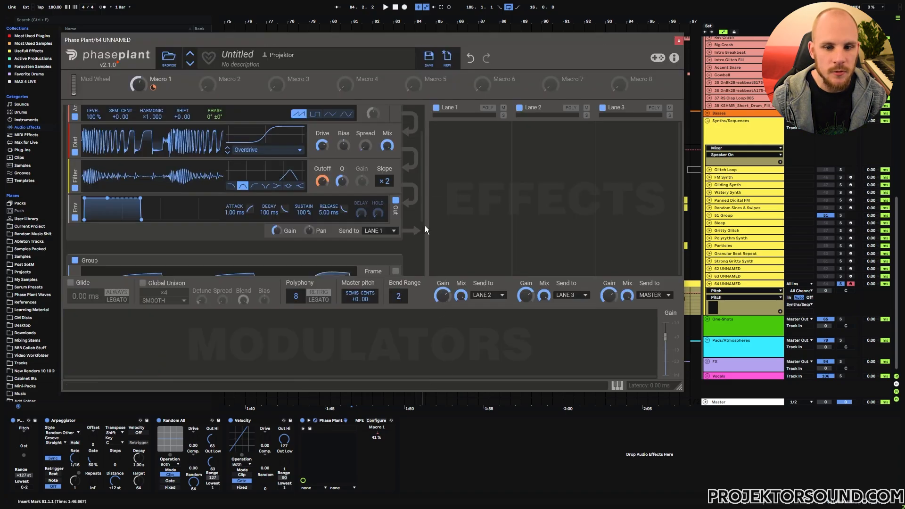
{"action": "left_click", "coordinate": [466, 159]}
{"action": "left_click", "coordinate": [460, 176]}
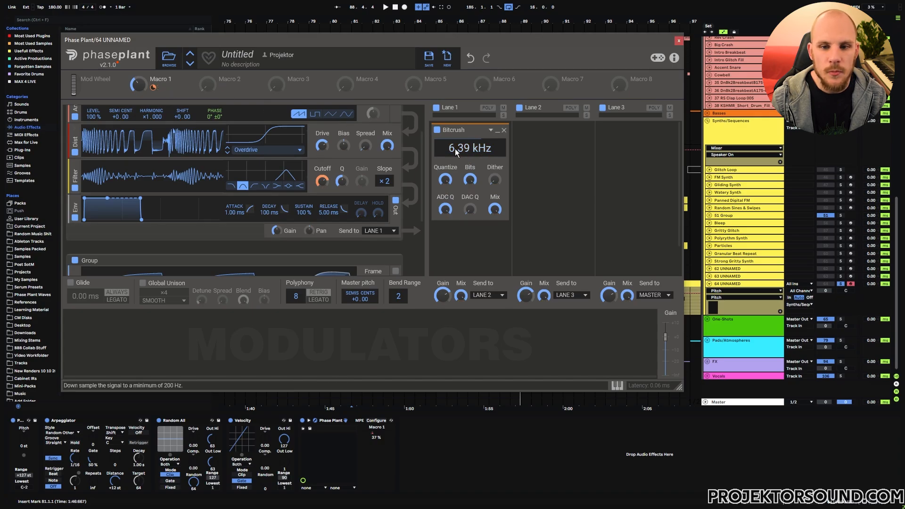
{"action": "left_click_drag", "start_coordinate": [161, 91], "coordinate": [476, 180]}
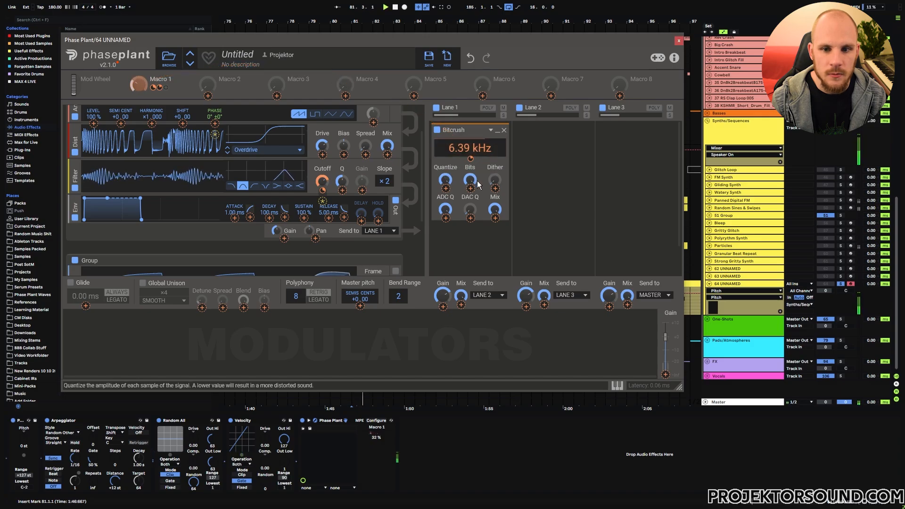
Step: Lower the Bitcrush mix to about 68%, close the plugin window and stop playback
{"action": "left_click", "coordinate": [495, 210]}
{"action": "left_click_drag", "start_coordinate": [494, 210], "coordinate": [494, 215]}
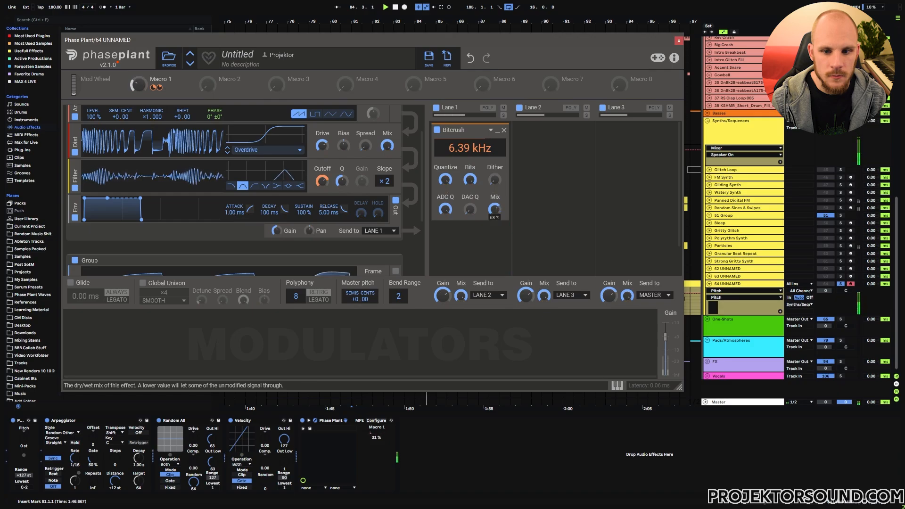
{"action": "left_click", "coordinate": [679, 41]}
{"action": "key", "text": "space"}
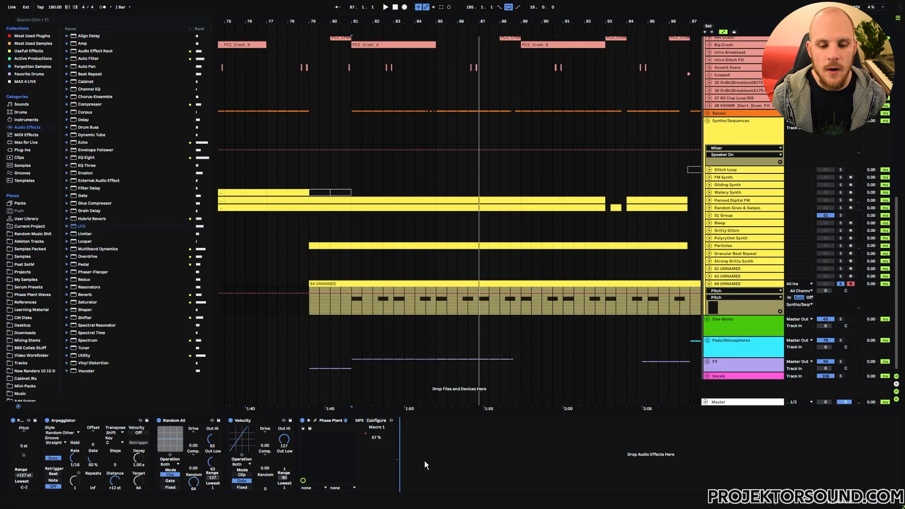
Step: Insert OTT after Phase Plant and play the sequence through it
{"action": "right_click", "coordinate": [418, 454]}
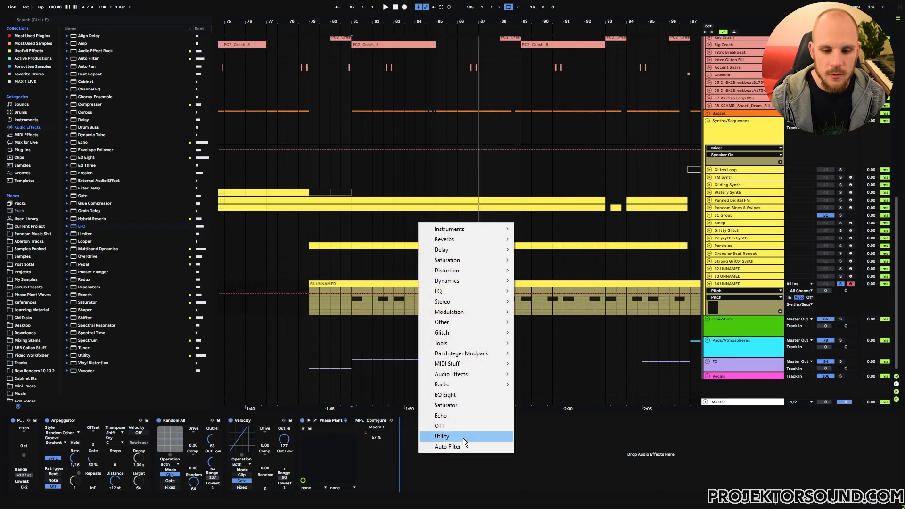
{"action": "left_click", "coordinate": [452, 424]}
{"action": "key", "text": "space"}
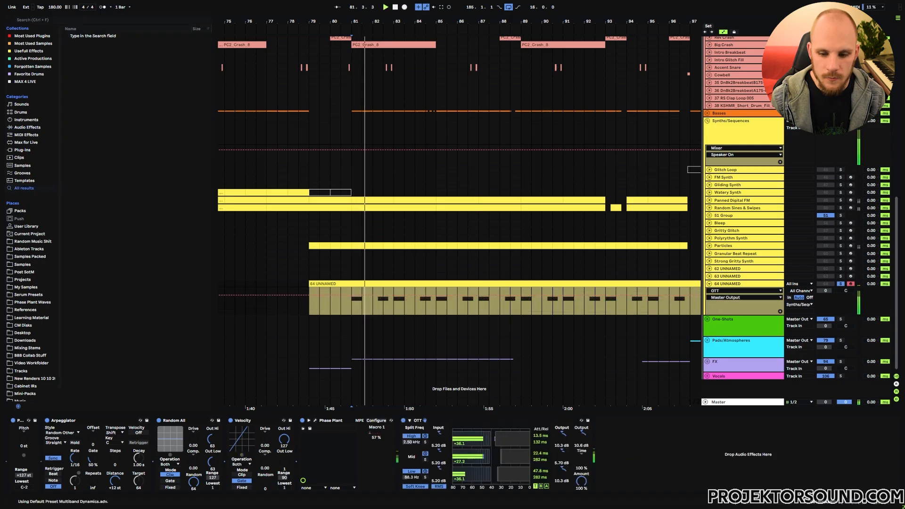
Step: Insert EQ Eight after OTT, set its low cut to about 182 Hz and lower the frequency of its high cut
{"action": "right_click", "coordinate": [624, 455]}
{"action": "left_click", "coordinate": [655, 397]}
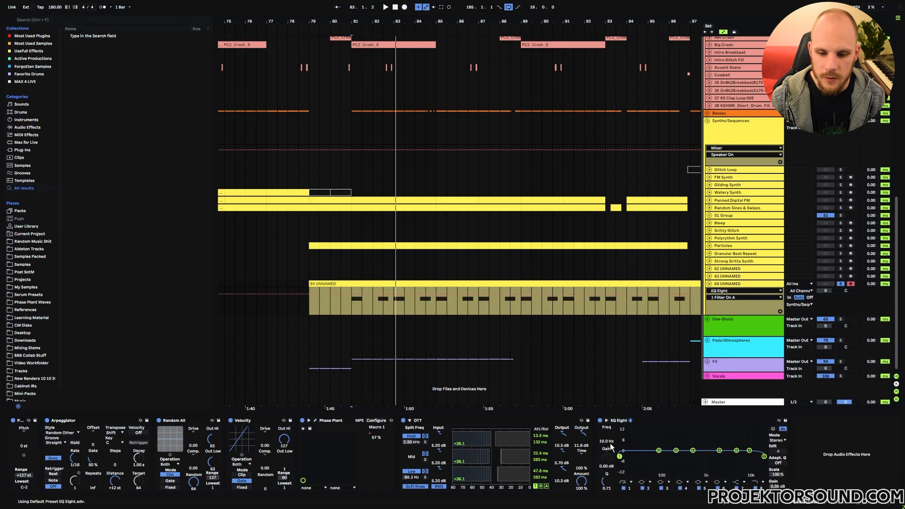
{"action": "key", "text": "space"}
{"action": "left_click_drag", "start_coordinate": [620, 457], "coordinate": [667, 463]}
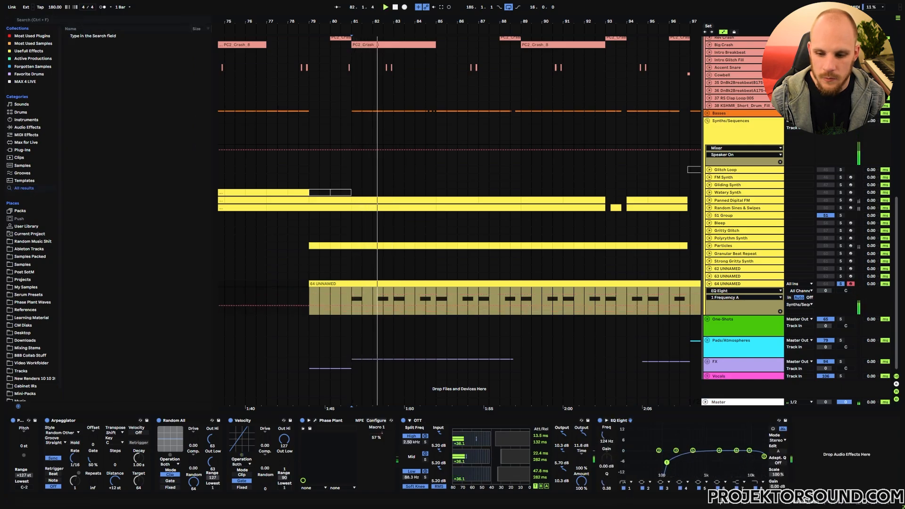
{"action": "mouse_move", "coordinate": [764, 457]}
{"action": "left_mouse_down"}
{"action": "mouse_move", "coordinate": [744, 457]}
{"action": "mouse_move", "coordinate": [754, 456]}
{"action": "left_mouse_up"}
{"action": "left_click_drag", "start_coordinate": [667, 462], "coordinate": [674, 463]}
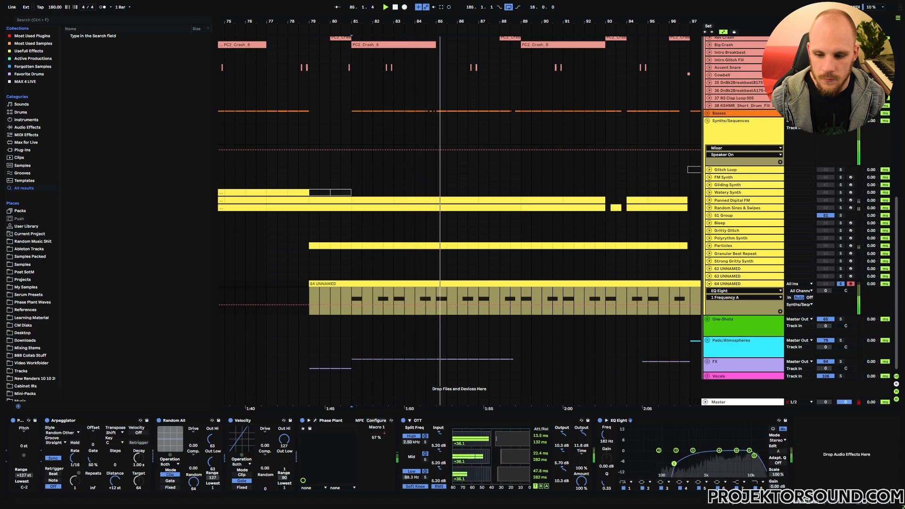
Step: Insert Saturator after EQ Eight with Soft Clip on and 4 dB drive, then unsolo the track and play it in the full mix
{"action": "right_click", "coordinate": [810, 452]}
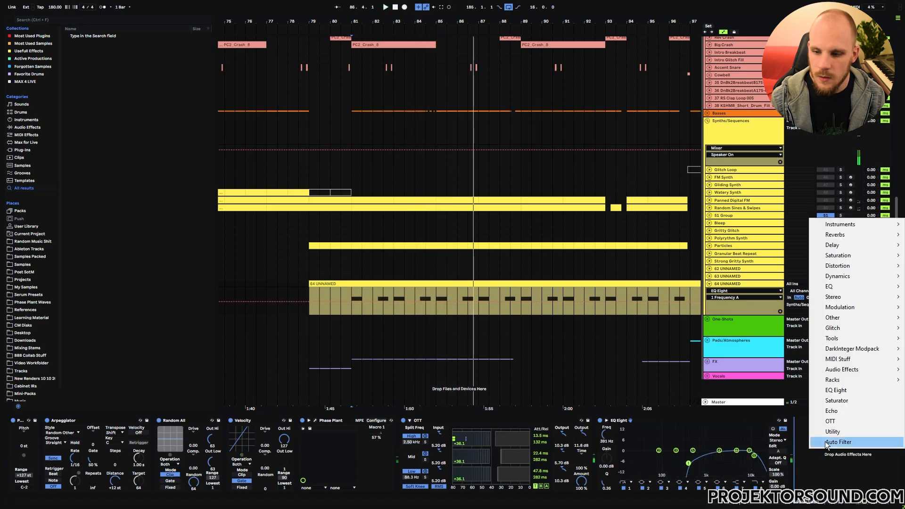
{"action": "left_click", "coordinate": [837, 400]}
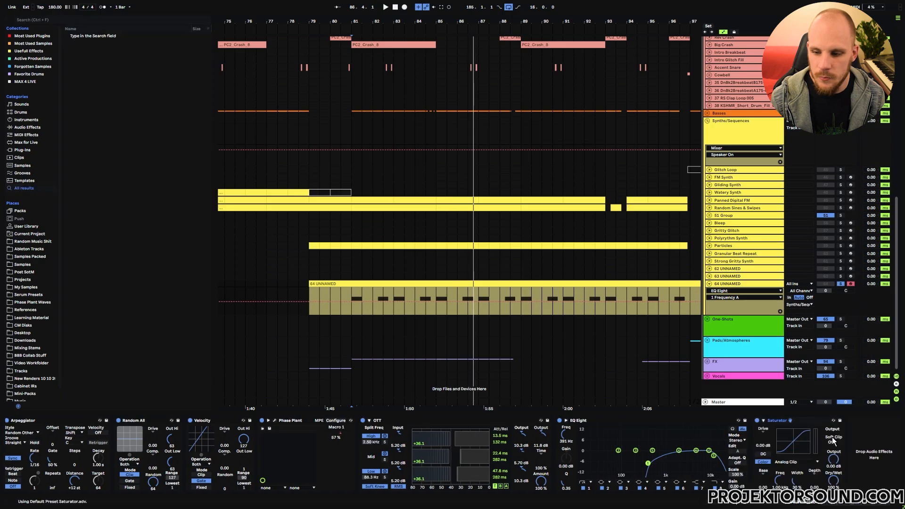
{"action": "left_click", "coordinate": [830, 443]}
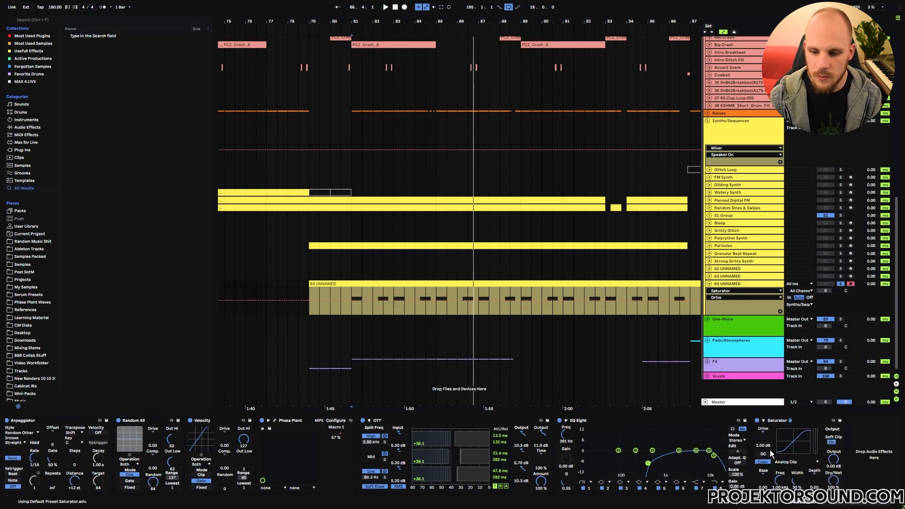
{"action": "left_click_drag", "start_coordinate": [770, 451], "coordinate": [771, 440]}
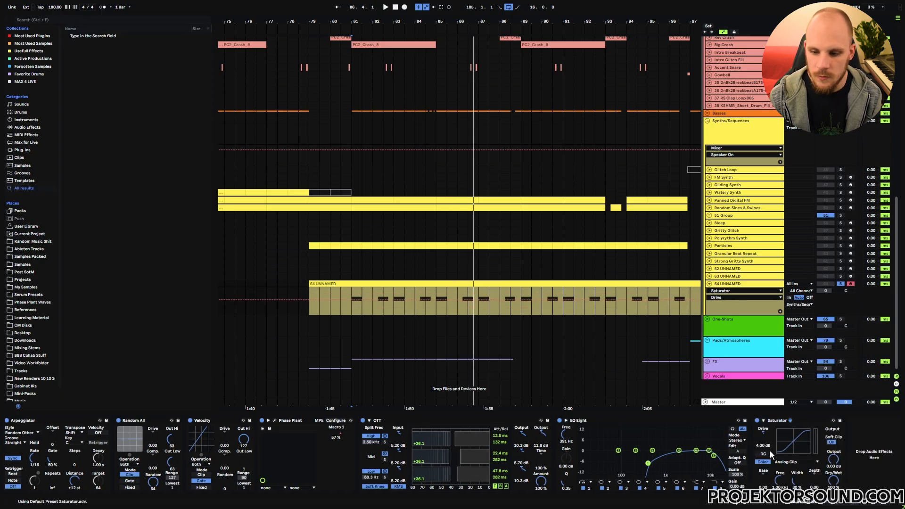
{"action": "left_click", "coordinate": [841, 285]}
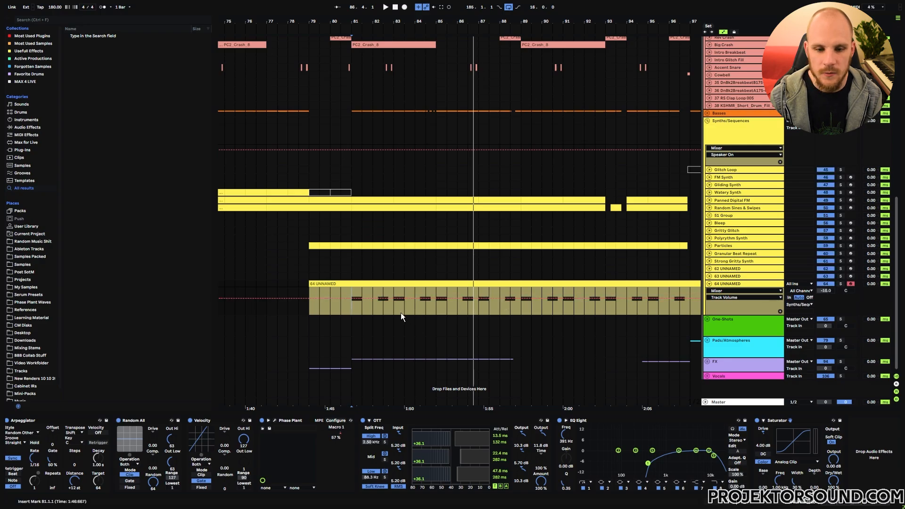
{"action": "key", "text": "space"}
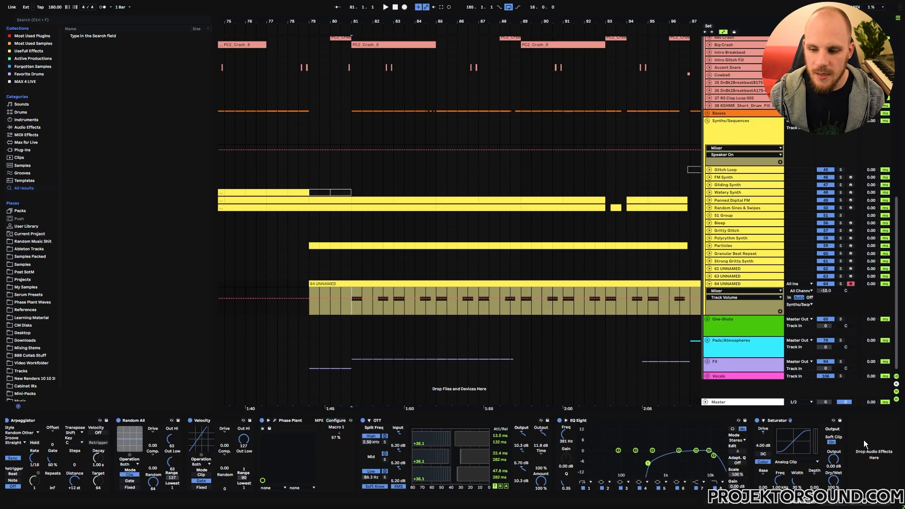
Step: Insert EchoBoy Jr. after Saturator, turn Glide on, lower its mix and feedback and change the echo style from Studio Tape
{"action": "right_click", "coordinate": [863, 439]}
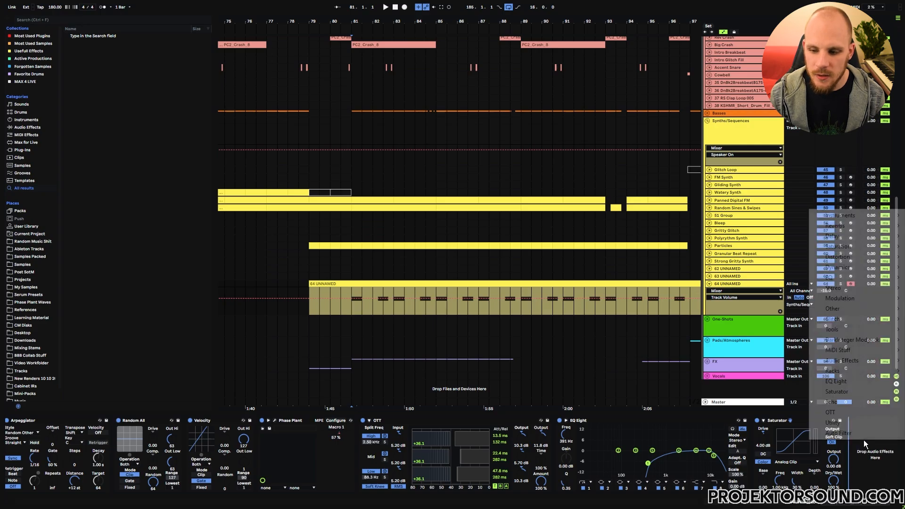
{"action": "mouse_move", "coordinate": [844, 236]}
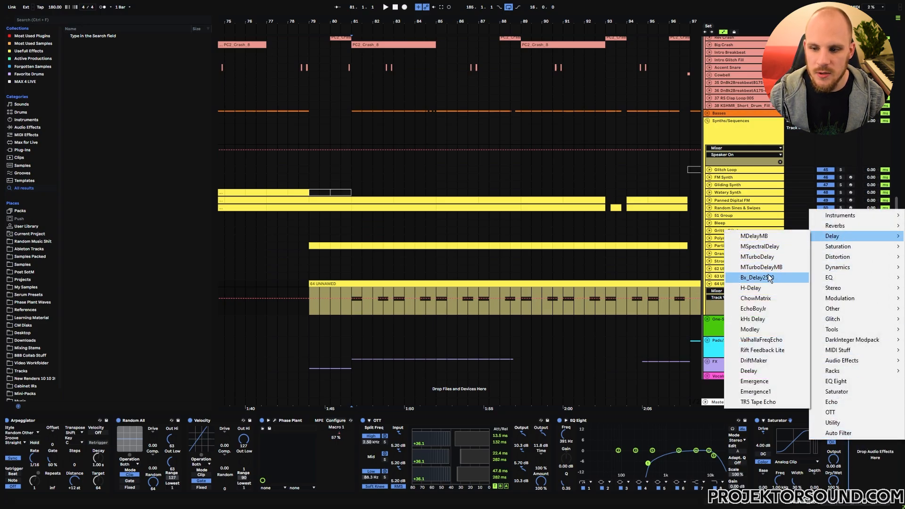
{"action": "left_click", "coordinate": [753, 308]}
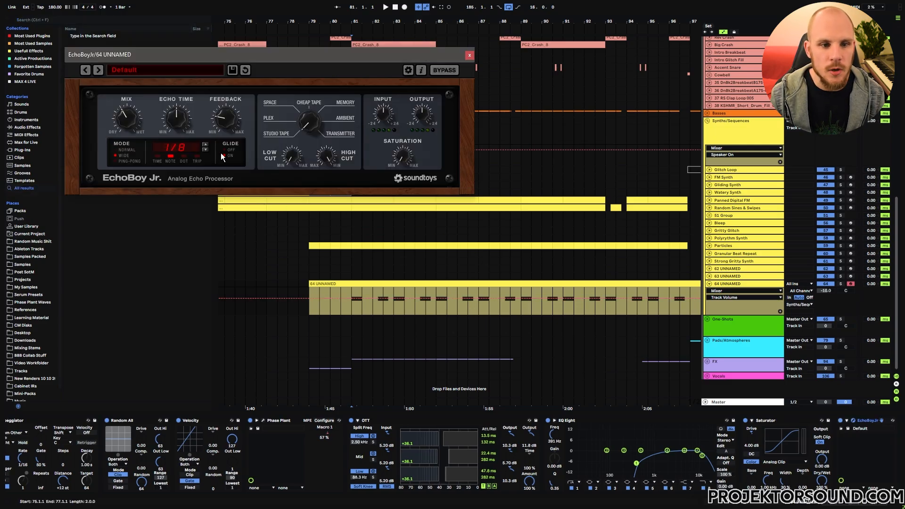
{"action": "left_click", "coordinate": [223, 155]}
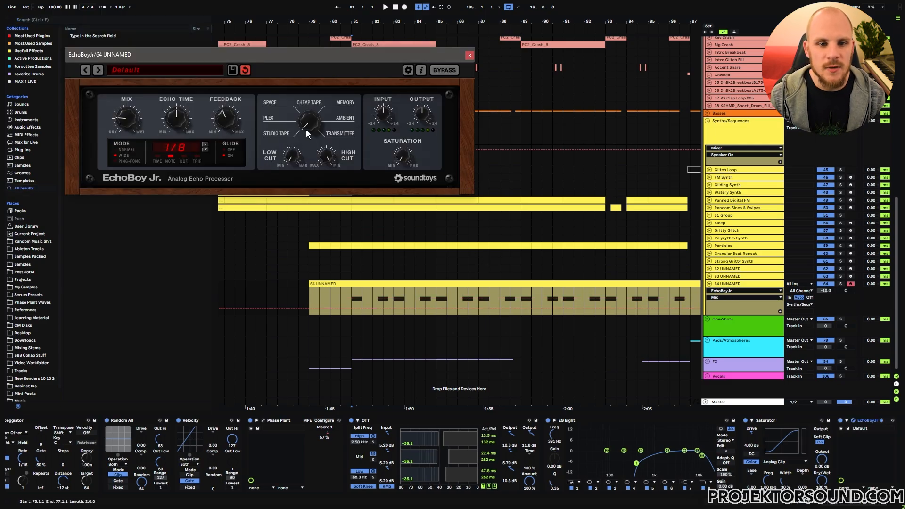
{"action": "left_click", "coordinate": [319, 104]}
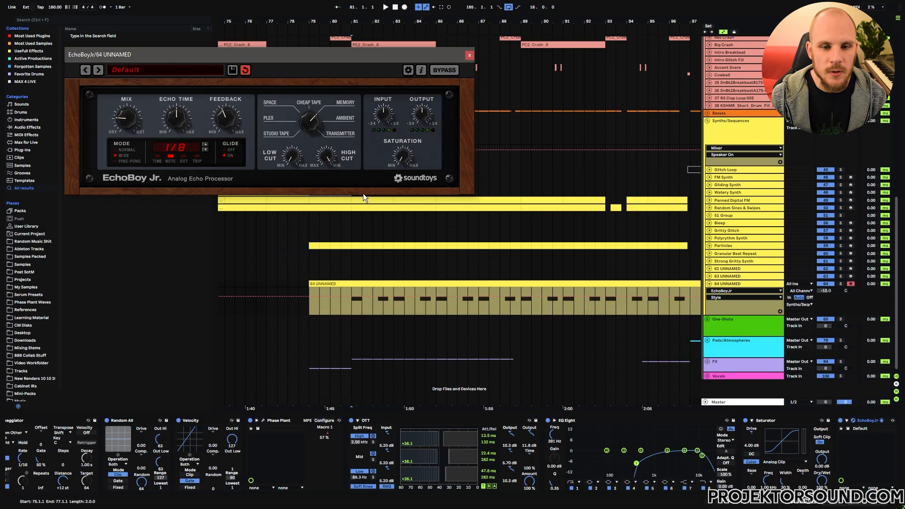
Step: Solo the track and play from bar 81, set the echo time to dotted 1/8, adjust the echo mix and close the plugin
{"action": "left_click", "coordinate": [357, 307]}
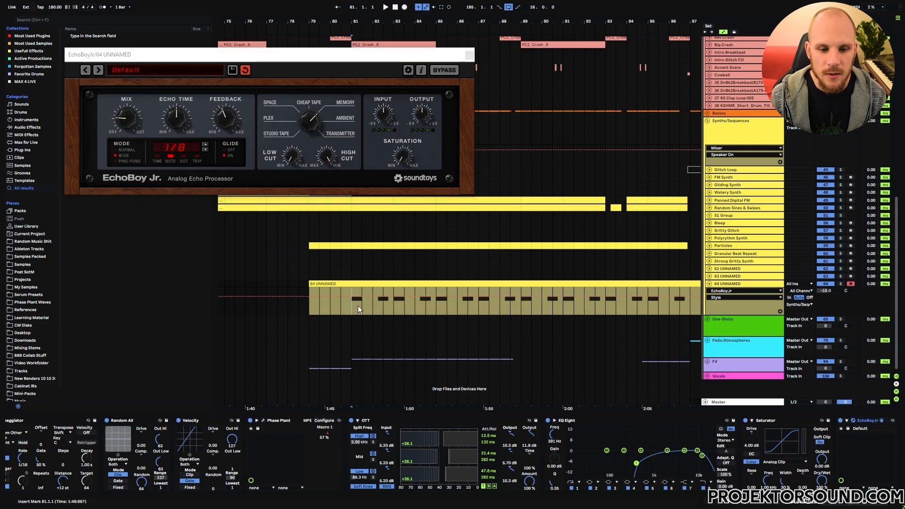
{"action": "left_click", "coordinate": [839, 284]}
{"action": "key", "text": "space"}
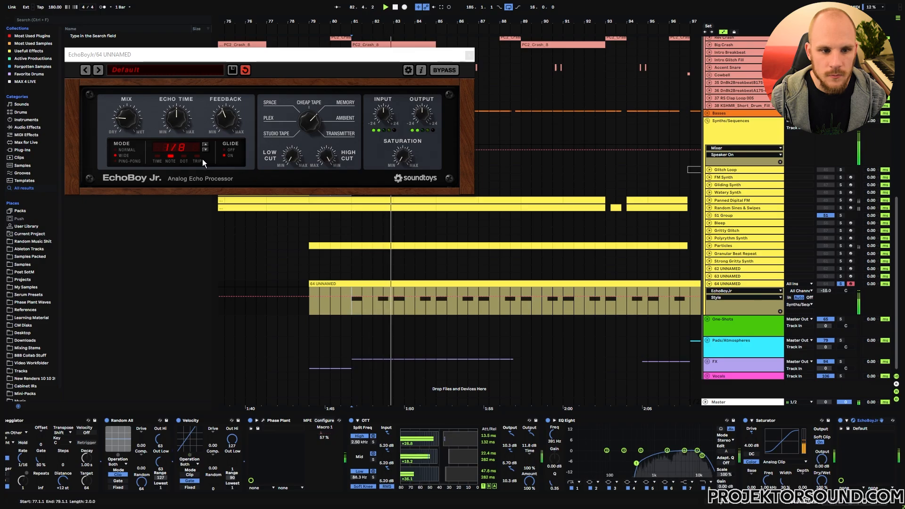
{"action": "left_click", "coordinate": [184, 158]}
{"action": "left_click", "coordinate": [133, 121]}
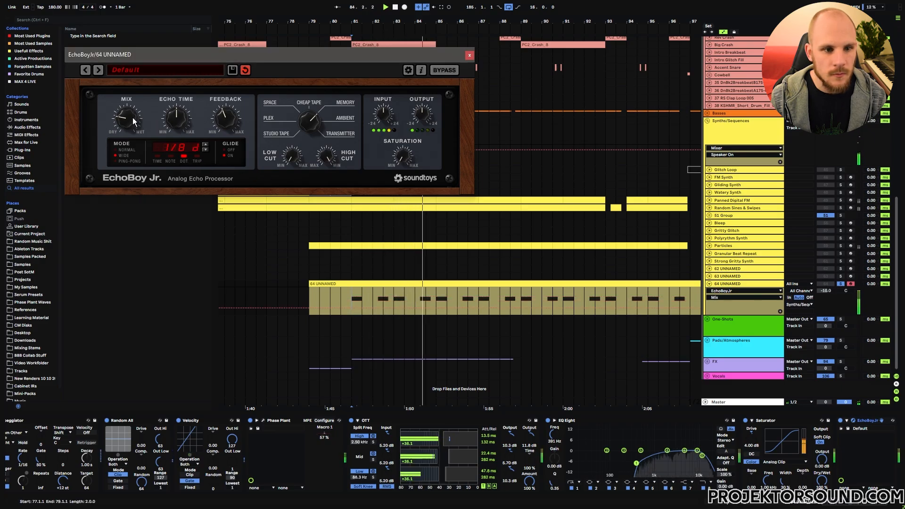
{"action": "left_click", "coordinate": [469, 55]}
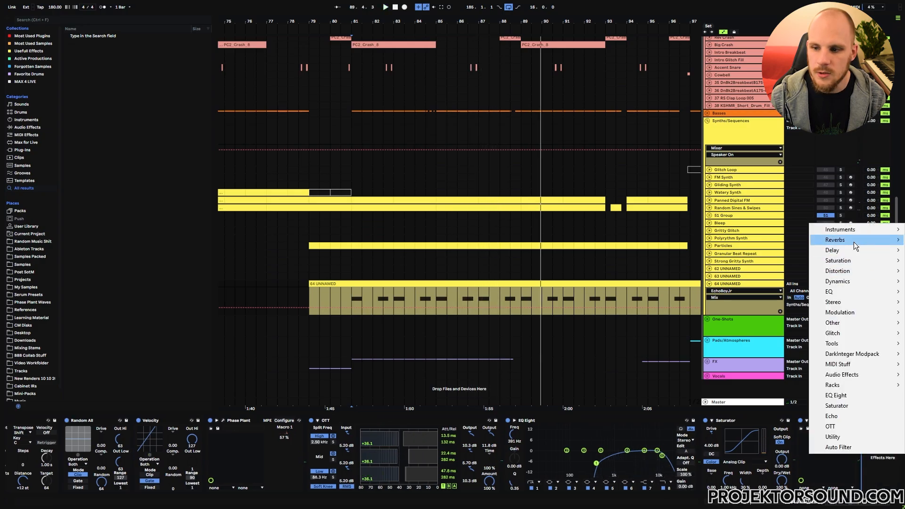
Step: Insert MTurboReverb after EchoBoy Jr., choose the Small room preset and lower its dry/wet to about 13.6% during playback
{"action": "mouse_move", "coordinate": [854, 241]}
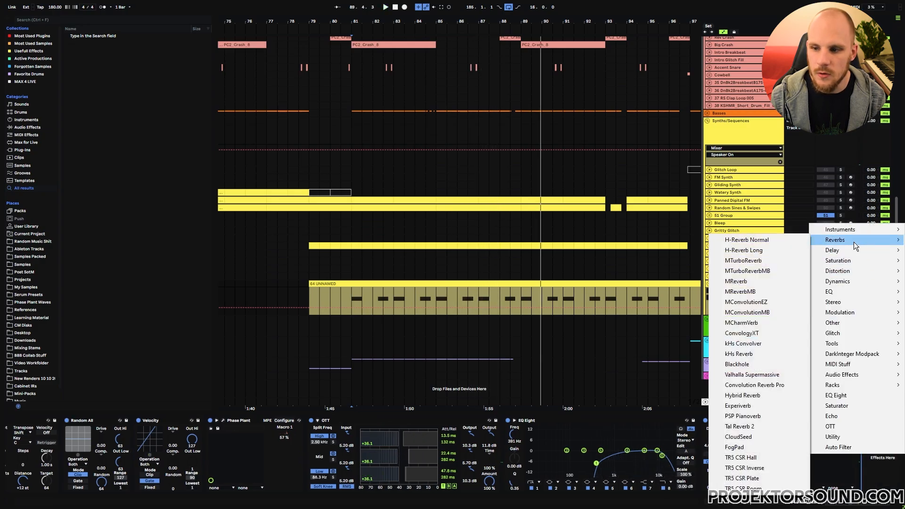
{"action": "left_click", "coordinate": [754, 262]}
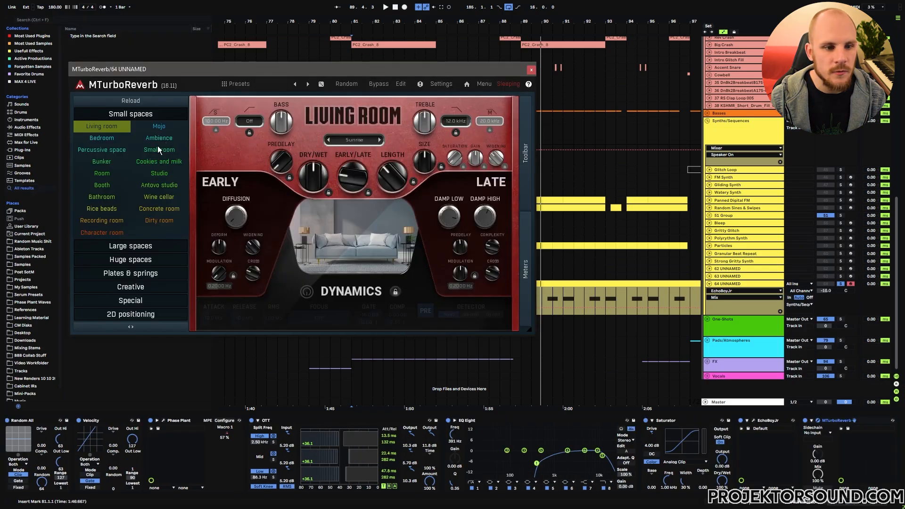
{"action": "left_click", "coordinate": [158, 149]}
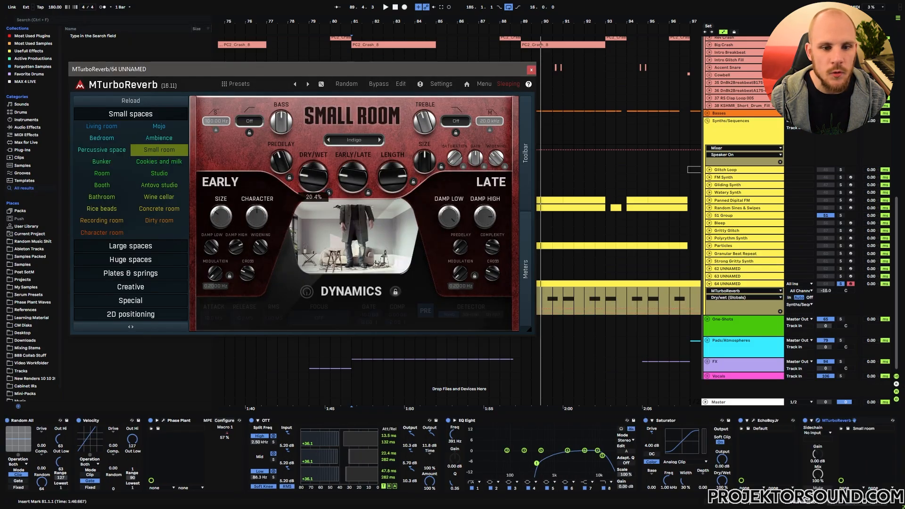
{"action": "key", "text": "space"}
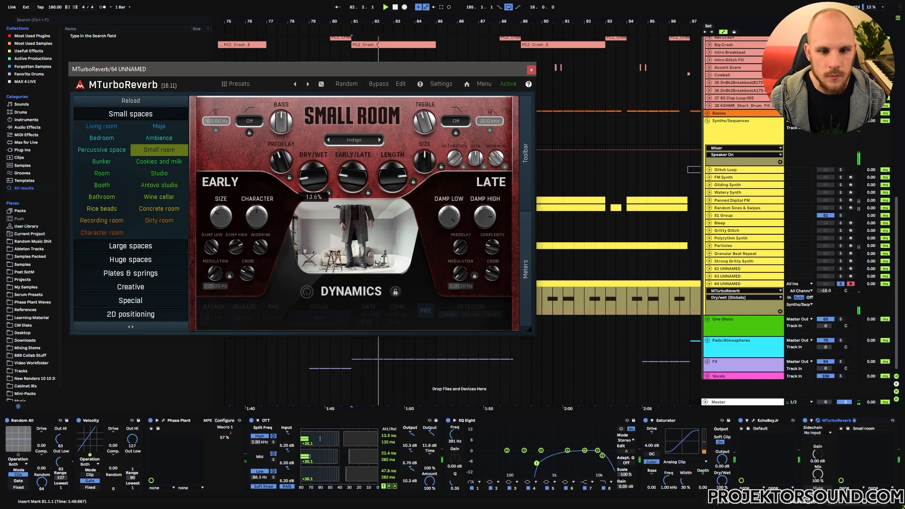
{"action": "left_click_drag", "start_coordinate": [313, 176], "coordinate": [313, 179]}
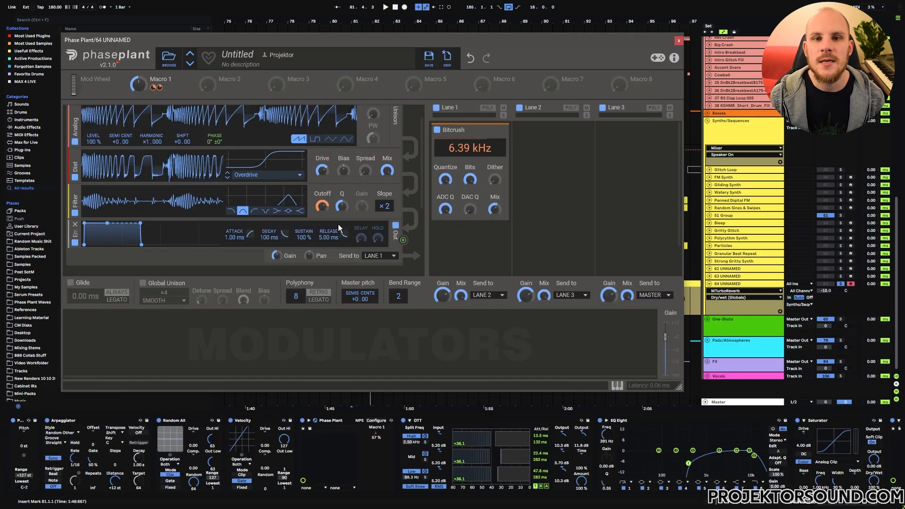
Step: Try the sine and triangle waves on the Analog oscillator of Phase Plant's first group during playback, ending on sine
{"action": "left_click", "coordinate": [347, 140]}
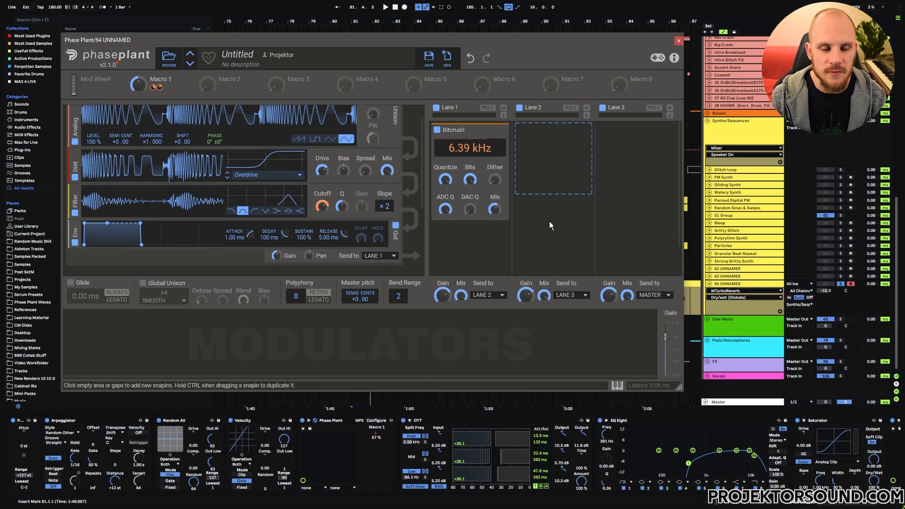
{"action": "key", "text": "space"}
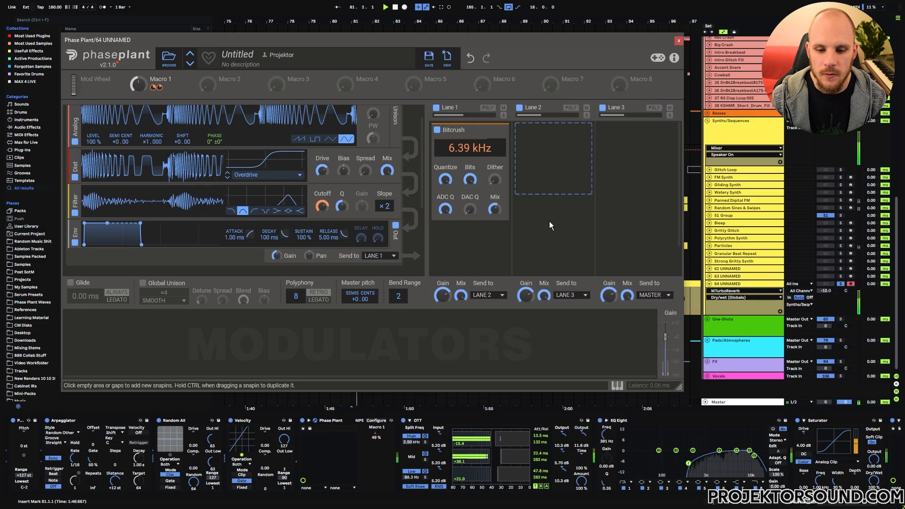
{"action": "left_click", "coordinate": [331, 140]}
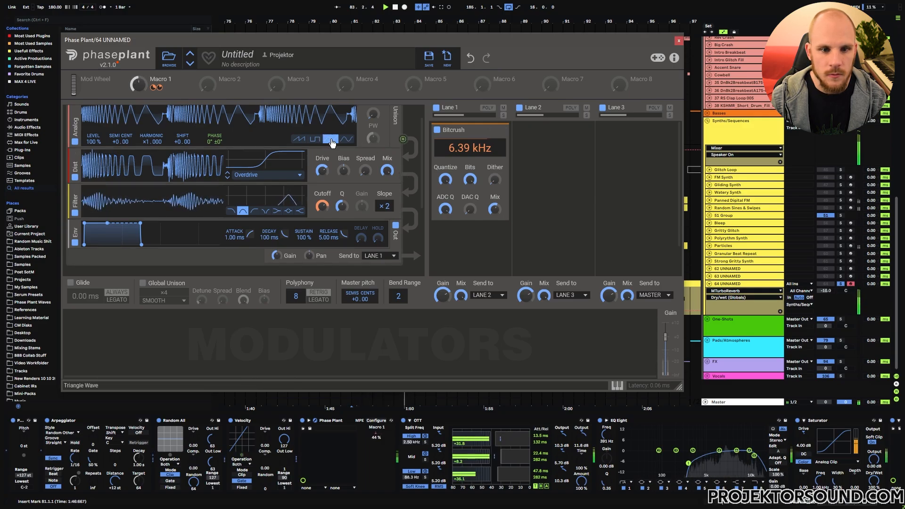
{"action": "left_click", "coordinate": [350, 141]}
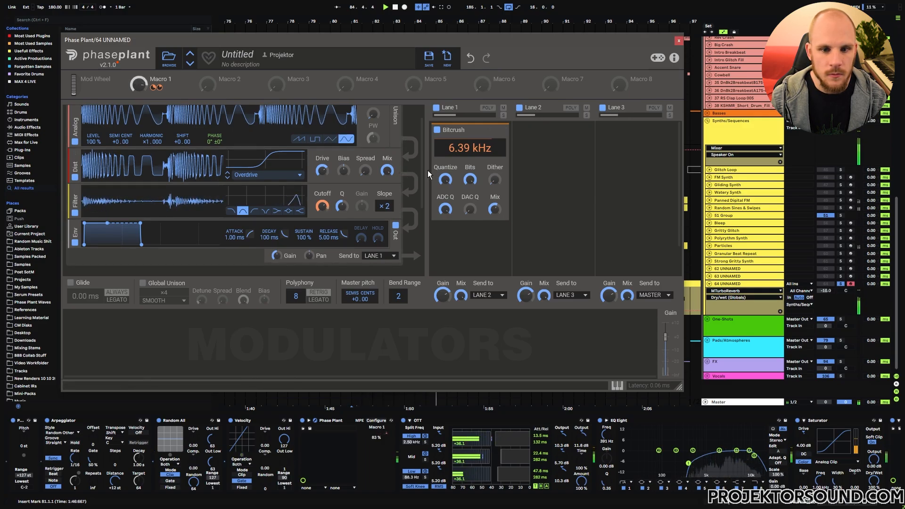
Step: Add an Analog oscillator above the wavetable in Phase Plant's second group and set it to a sine wave
{"action": "left_click_drag", "start_coordinate": [420, 162], "coordinate": [420, 221]}
{"action": "left_click_drag", "start_coordinate": [337, 204], "coordinate": [343, 206]}
{"action": "right_click", "coordinate": [343, 210]}
{"action": "left_click", "coordinate": [363, 242]}
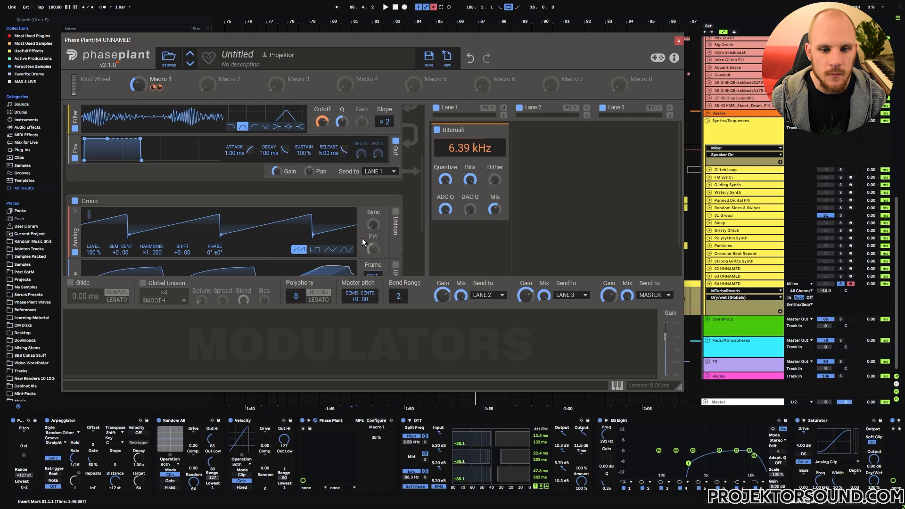
{"action": "left_click", "coordinate": [346, 250]}
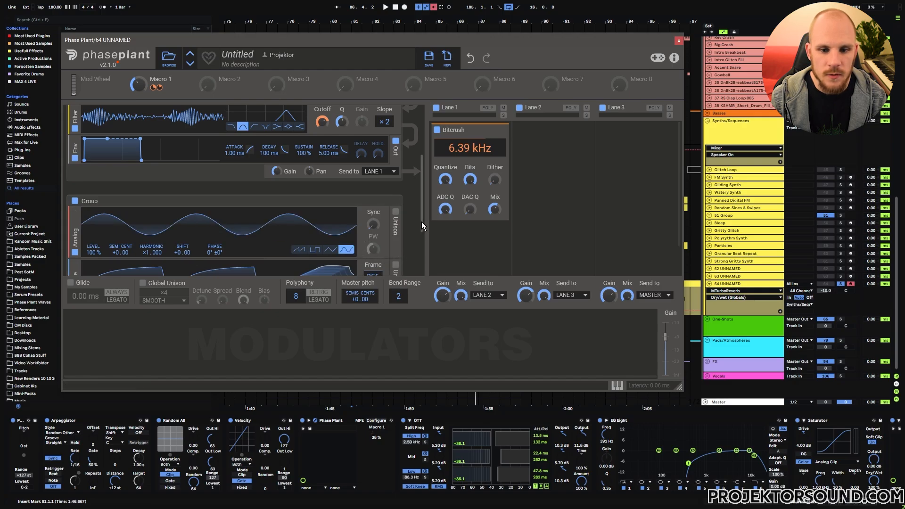
Step: Assign the second group's Analog oscillator as a modulator of the phase of the first group's Analog oscillator
{"action": "left_click_drag", "start_coordinate": [421, 220], "coordinate": [422, 187]}
{"action": "left_click", "coordinate": [402, 253]}
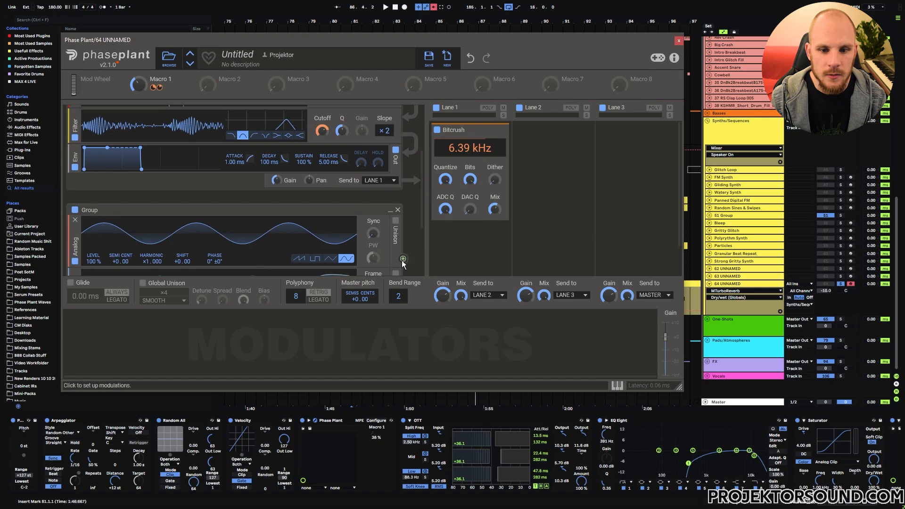
{"action": "scroll", "coordinate": [419, 160], "scroll_direction": "up", "scroll_amount": 3}
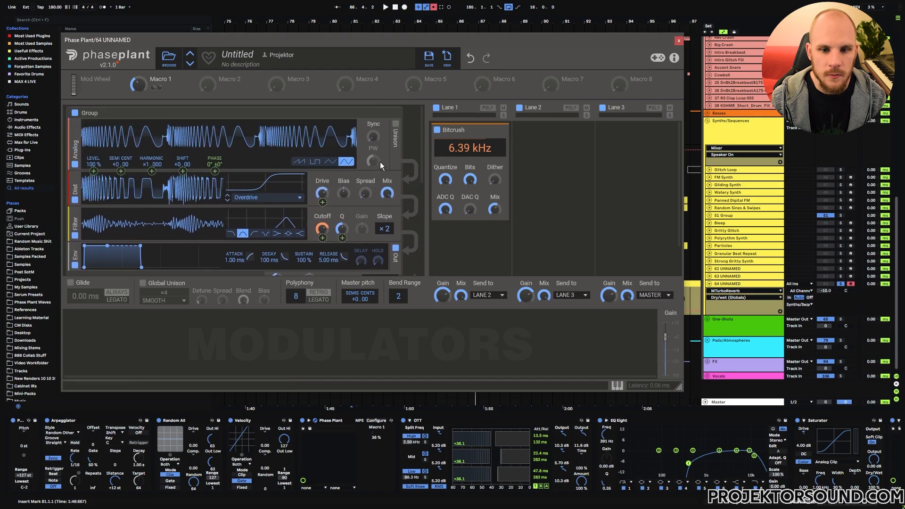
{"action": "left_click_drag", "start_coordinate": [215, 171], "coordinate": [215, 191]}
Step: Adjust the phase modulation amount during playback, and set the first group's Analog oscillator to sawtooth after trying square
{"action": "key", "text": "space"}
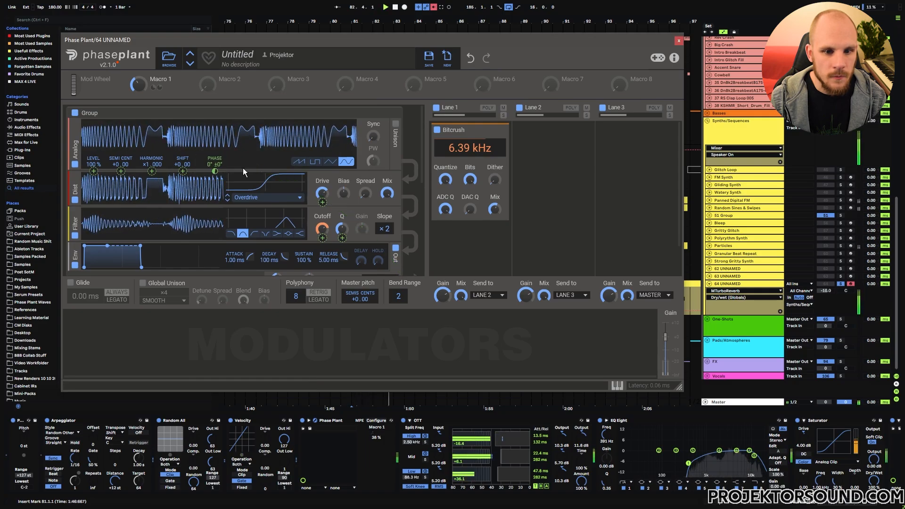
{"action": "left_click_drag", "start_coordinate": [215, 172], "coordinate": [215, 184]}
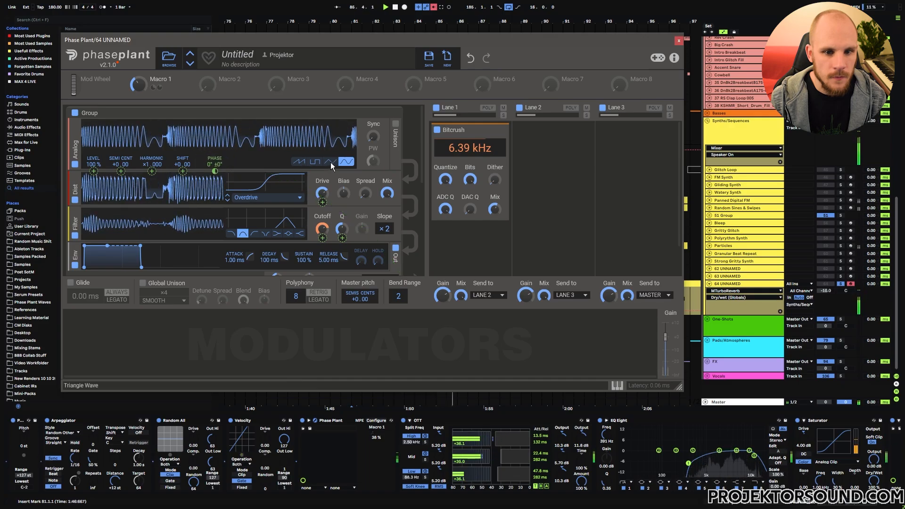
{"action": "left_click", "coordinate": [315, 162]}
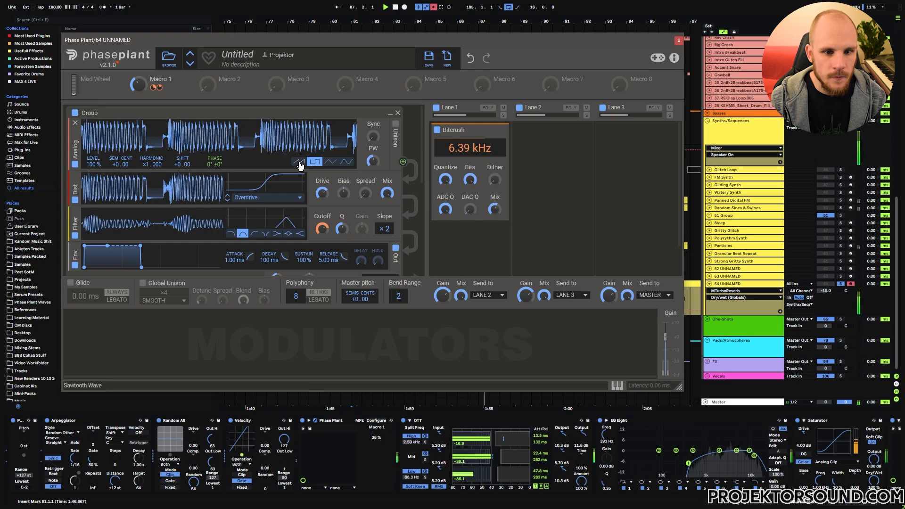
{"action": "left_click", "coordinate": [298, 162]}
Step: Move the Filter ahead of the Distortion in the first group and adjust the filter's Q during playback
{"action": "scroll", "coordinate": [318, 169], "scroll_direction": "down", "scroll_amount": 1}
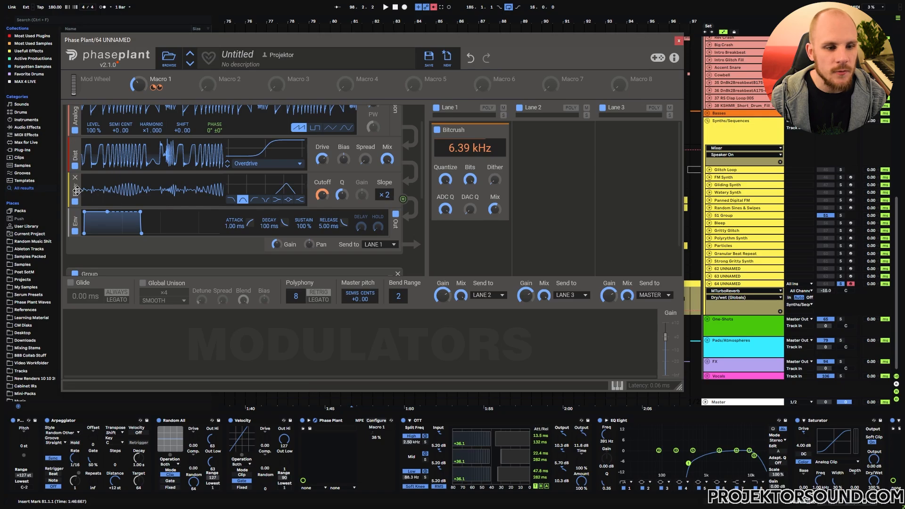
{"action": "left_click_drag", "start_coordinate": [77, 191], "coordinate": [77, 155]}
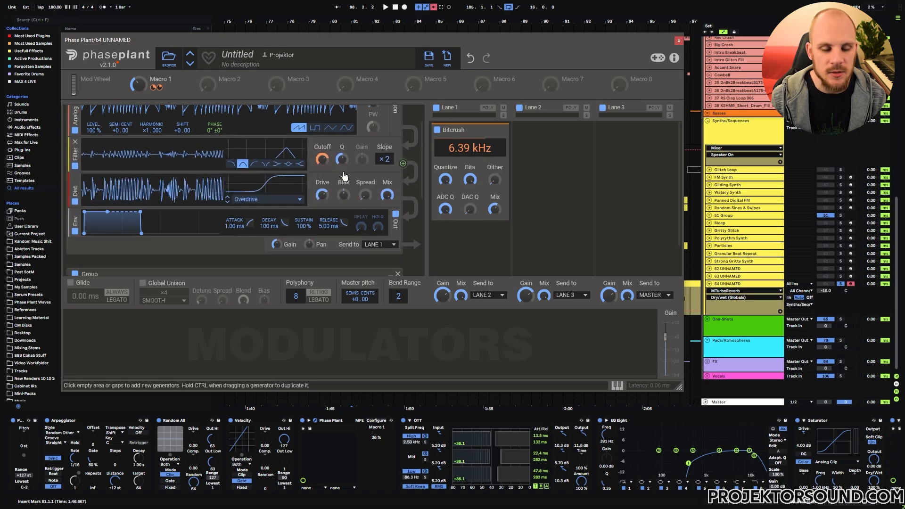
{"action": "key", "text": "space"}
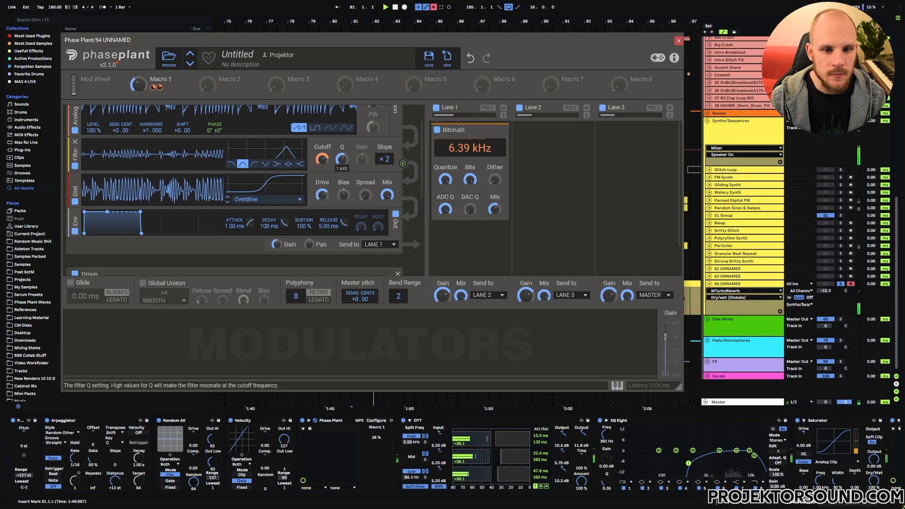
{"action": "left_click_drag", "start_coordinate": [342, 159], "coordinate": [342, 156]}
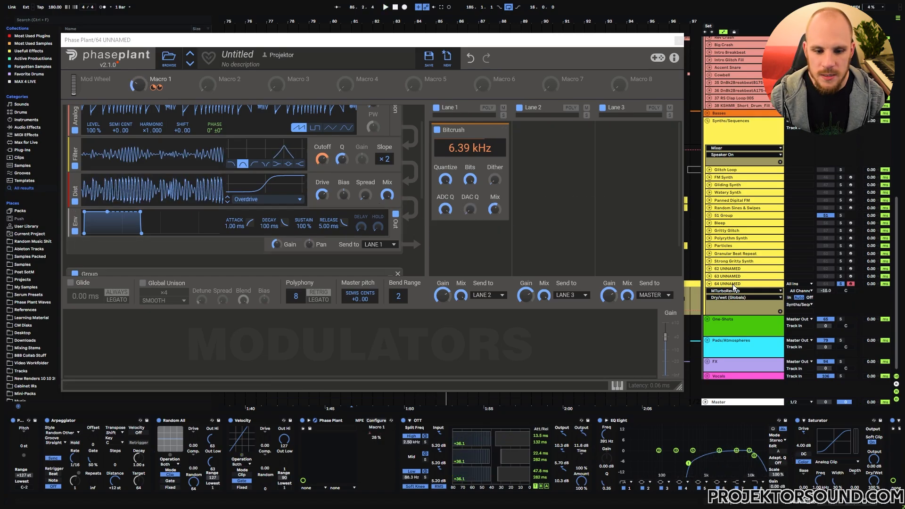
Step: Add MStereoSpread to the device chain of 64 UNNAMED and place it between Phase Plant and OTT
{"action": "left_click", "coordinate": [879, 502]}
{"action": "left_click", "coordinate": [680, 46]}
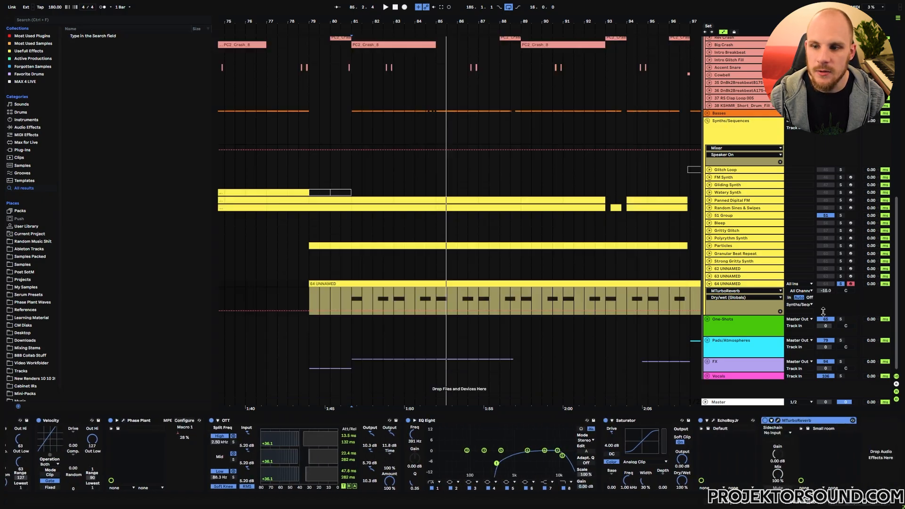
{"action": "right_click", "coordinate": [869, 440]}
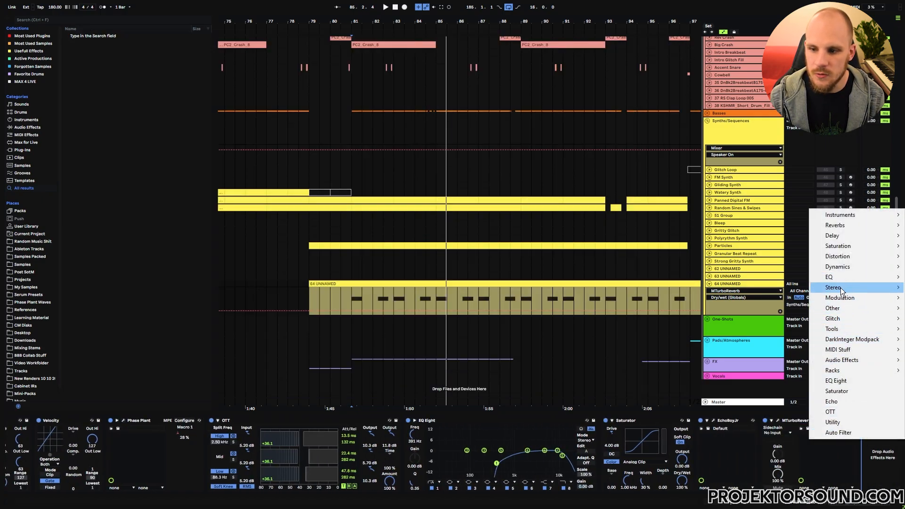
{"action": "mouse_move", "coordinate": [841, 288]}
{"action": "left_click", "coordinate": [758, 203]}
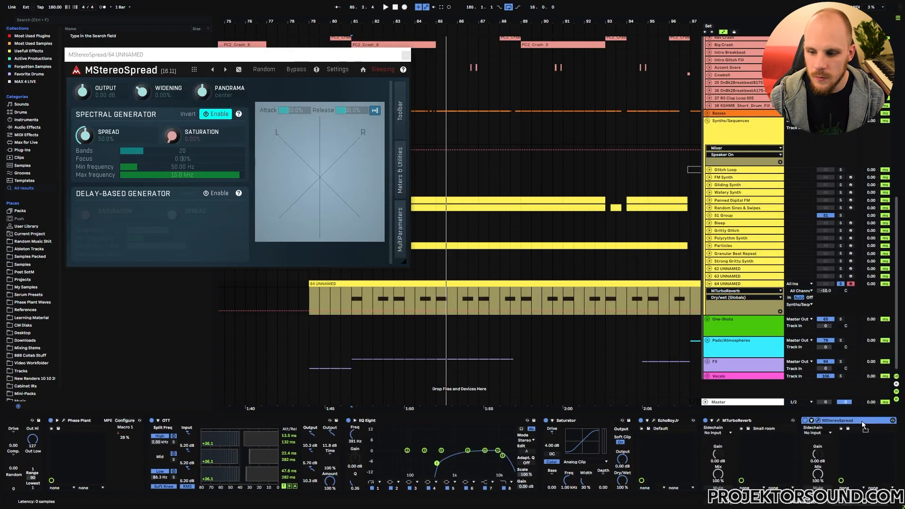
{"action": "left_click_drag", "start_coordinate": [863, 421], "coordinate": [213, 461]}
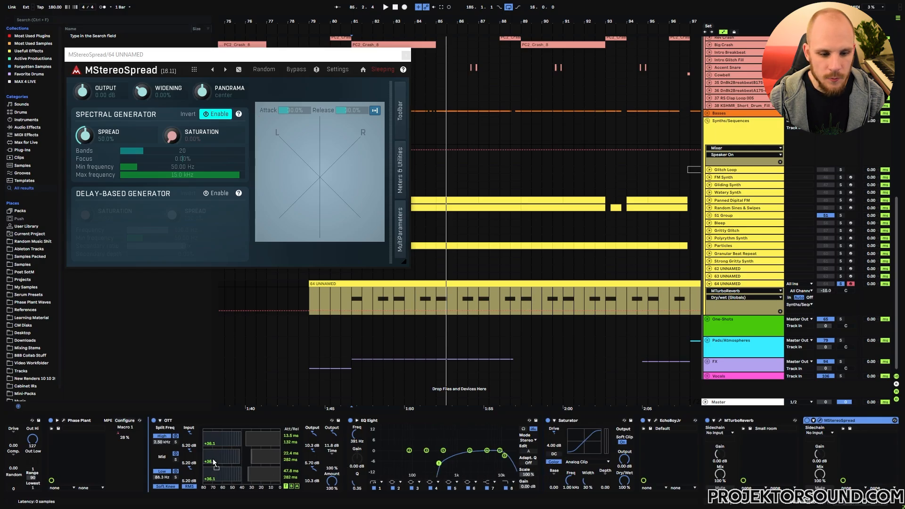
{"action": "left_click_drag", "start_coordinate": [194, 410], "coordinate": [152, 439]}
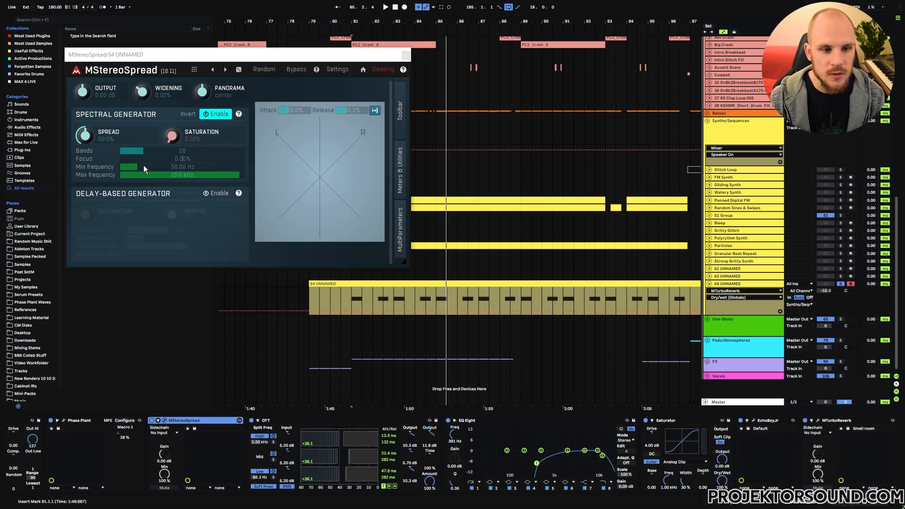
Step: Adjust MStereoSpread's spectral generator during playback to 28 bands, about 43% saturation and about 34% spread
{"action": "key", "text": "space"}
{"action": "left_click_drag", "start_coordinate": [168, 149], "coordinate": [136, 149]}
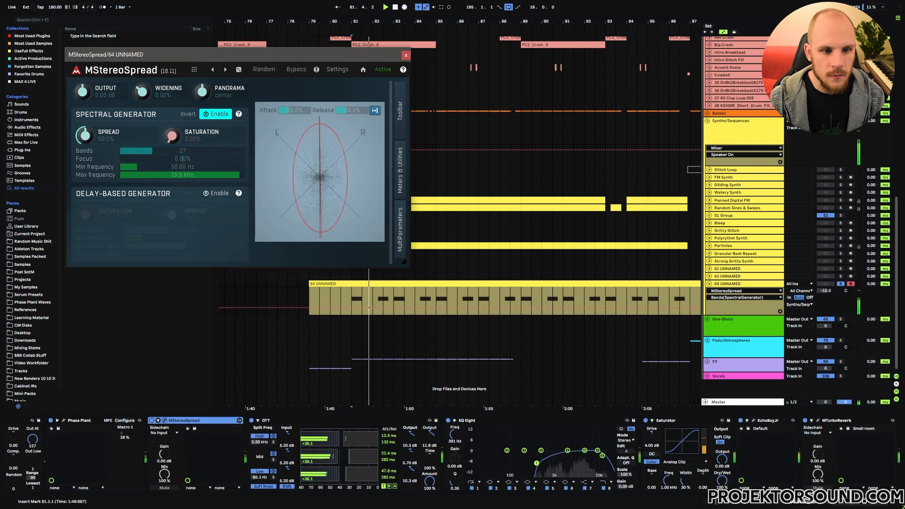
{"action": "left_click_drag", "start_coordinate": [85, 135], "coordinate": [86, 112]}
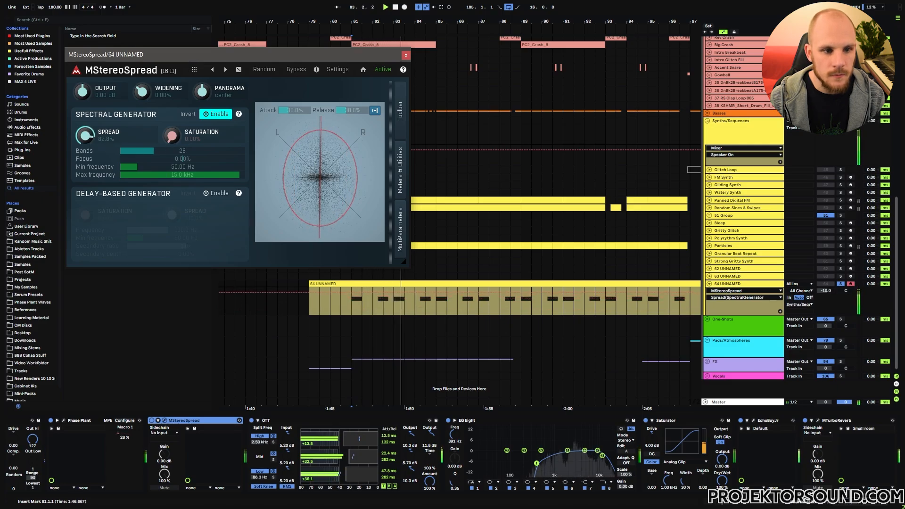
{"action": "left_click_drag", "start_coordinate": [172, 135], "coordinate": [172, 114]}
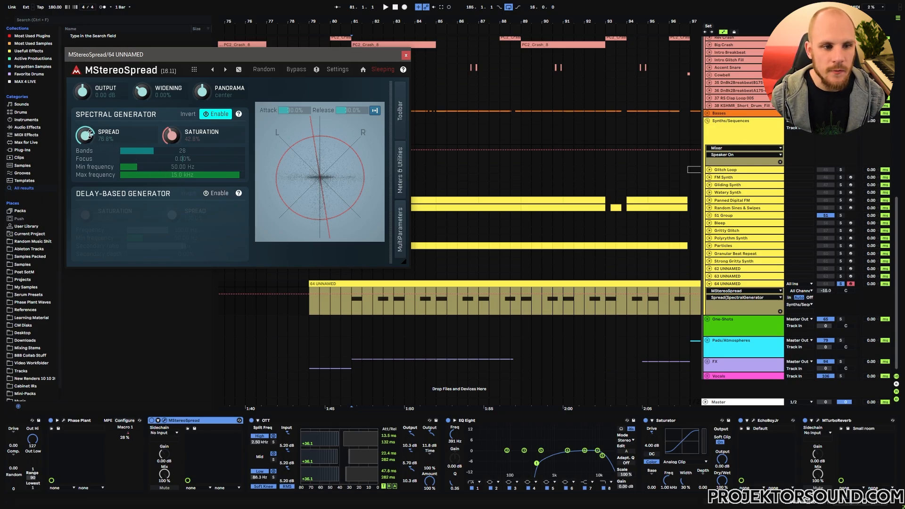
{"action": "left_click_drag", "start_coordinate": [90, 134], "coordinate": [90, 156]}
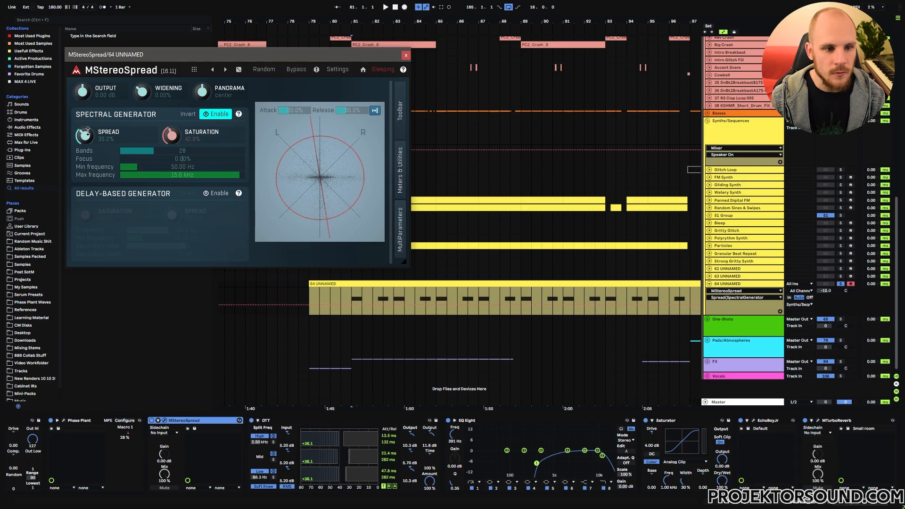
Step: Raise the Spread of the Overdrive distortion in Phase Plant's first group and compare the sound
{"action": "left_click", "coordinate": [63, 420]}
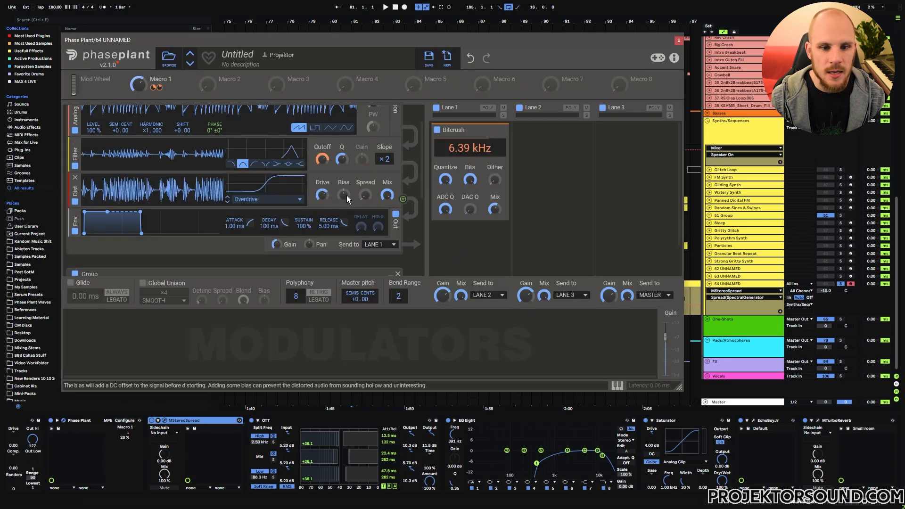
{"action": "left_click_drag", "start_coordinate": [365, 194], "coordinate": [364, 185]}
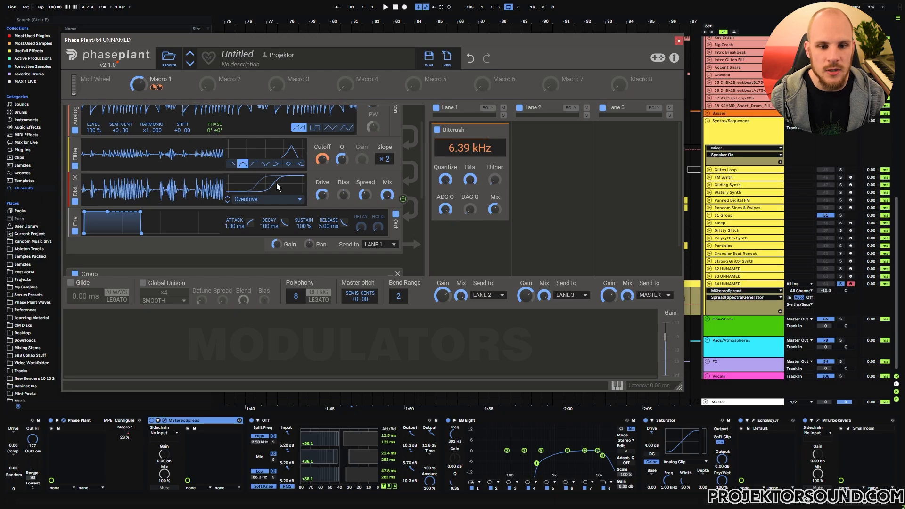
{"action": "left_click", "coordinate": [678, 43]}
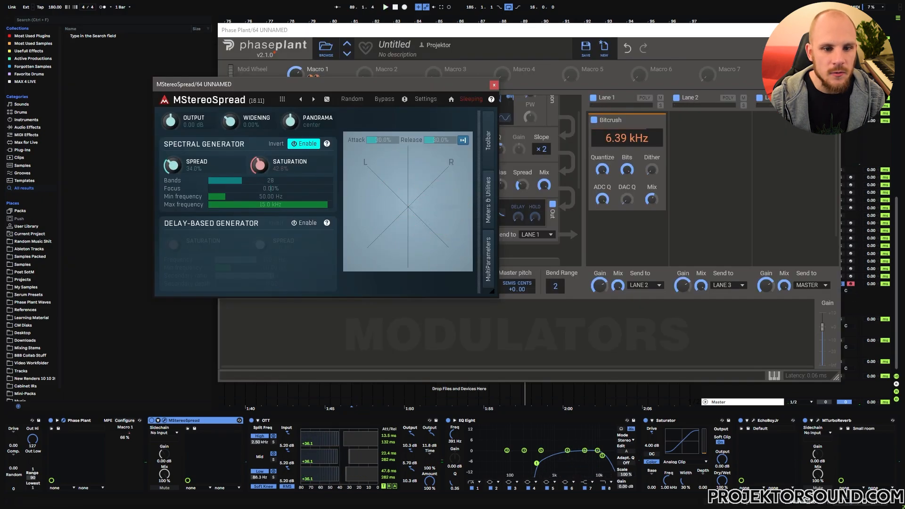
{"action": "left_click_drag", "start_coordinate": [338, 84], "coordinate": [282, 231]}
{"action": "left_click", "coordinate": [522, 185]}
{"action": "left_click", "coordinate": [232, 192]}
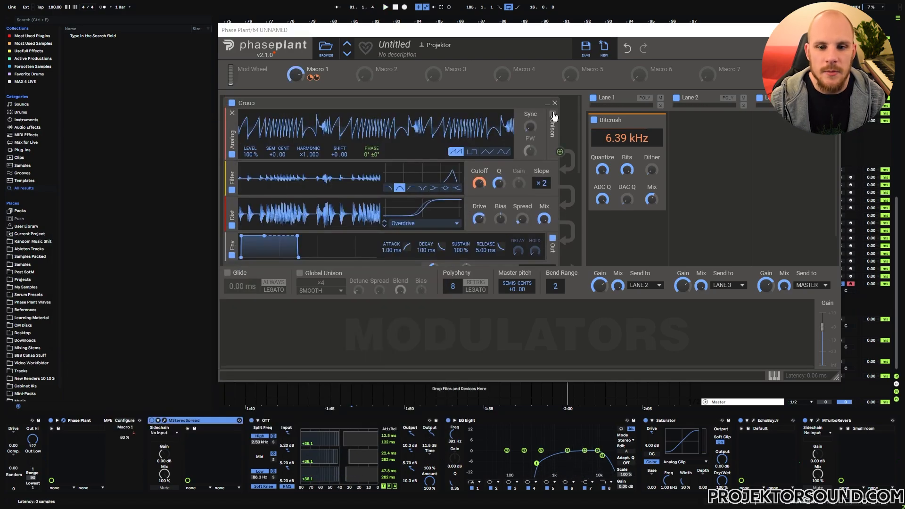
Step: Enable unison on the first group's Analog oscillator and adjust its stereo spread during playback
{"action": "left_click", "coordinate": [553, 114]}
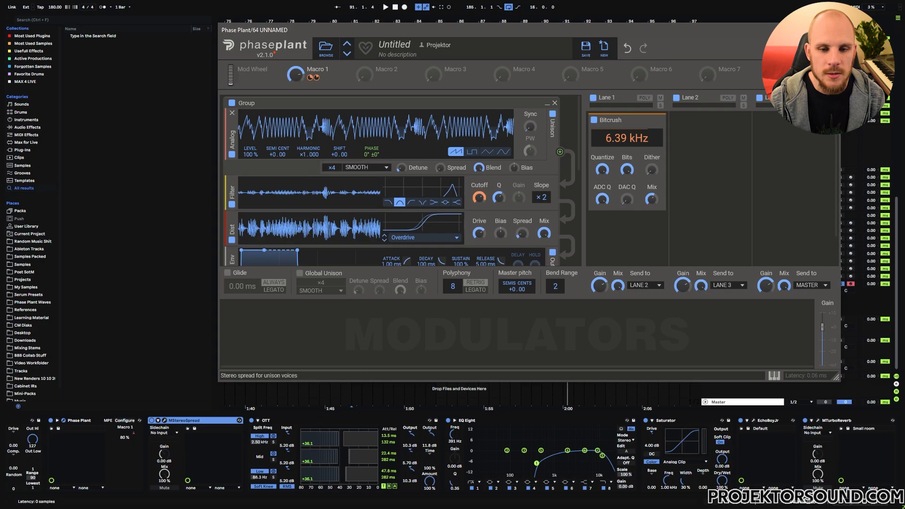
{"action": "key", "text": "space"}
{"action": "left_click_drag", "start_coordinate": [439, 171], "coordinate": [405, 171]}
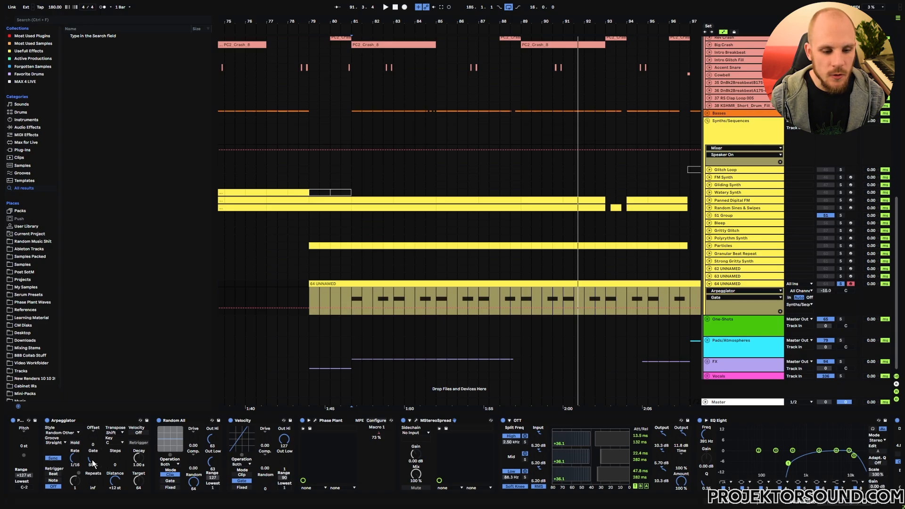
Step: Add an LFO device to 64 UNNAMED and place it between Phase Plant and MStereoSpread
{"action": "scroll", "coordinate": [836, 506], "scroll_direction": "right", "scroll_amount": 5}
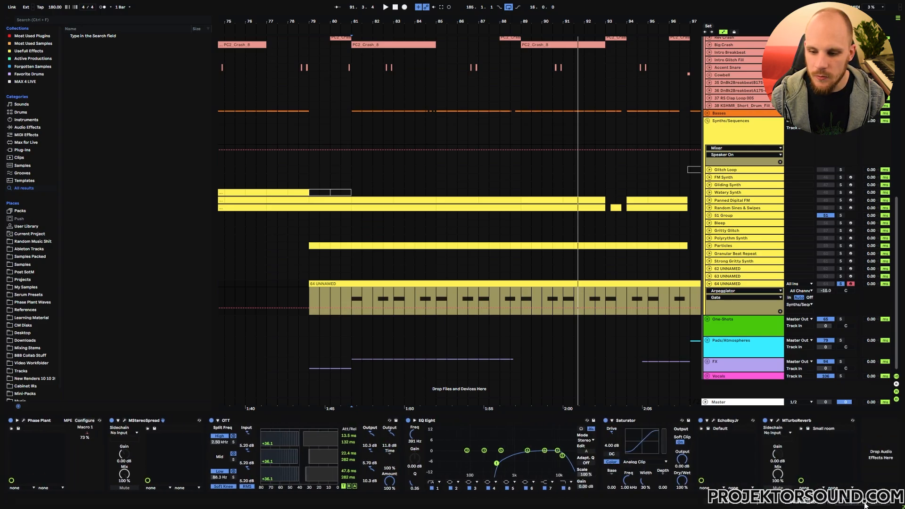
{"action": "right_click", "coordinate": [878, 465]}
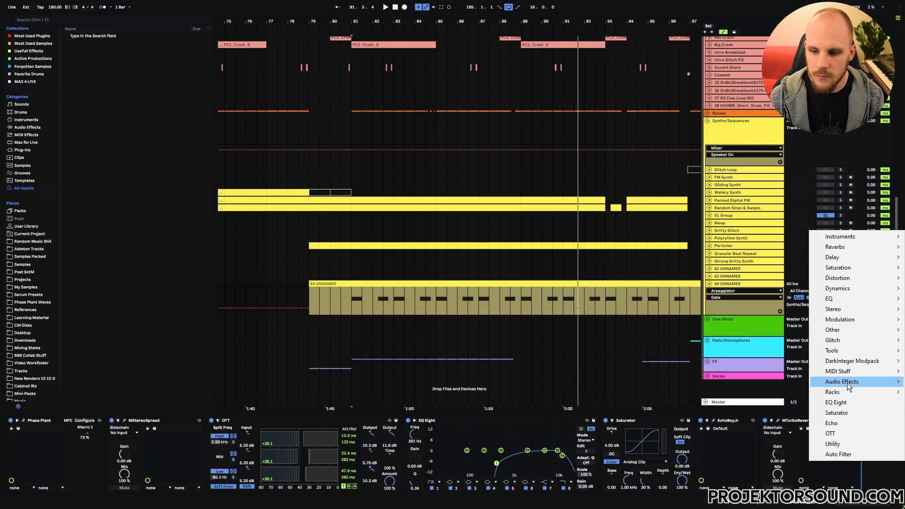
{"action": "mouse_move", "coordinate": [847, 383]}
{"action": "left_click", "coordinate": [754, 267]}
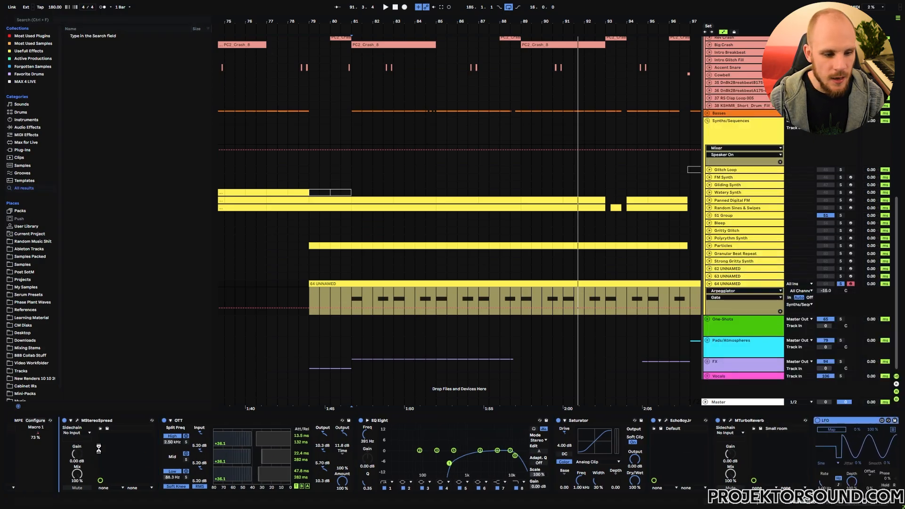
{"action": "left_click_drag", "start_coordinate": [820, 506], "coordinate": [842, 503]}
{"action": "left_click", "coordinate": [838, 502]}
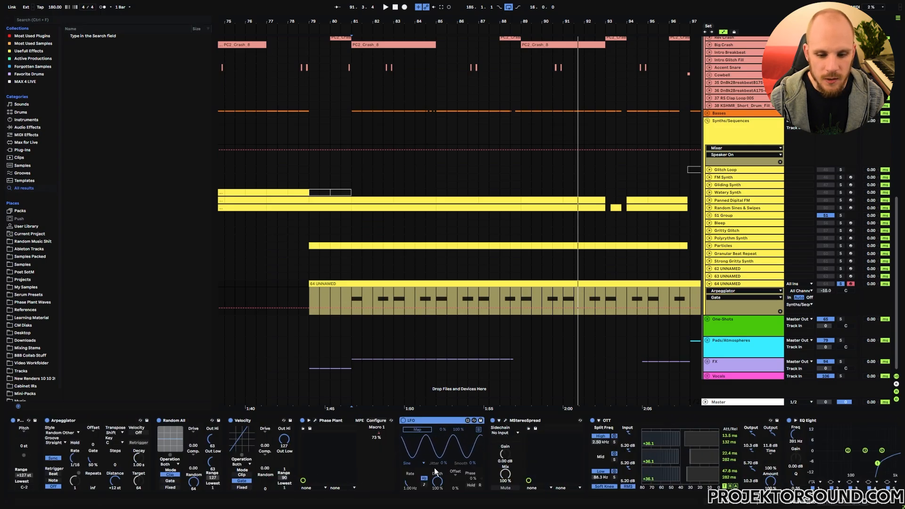
Step: Set the LFO's shape to Random and switch its rate to tempo-synced 1/16
{"action": "left_click", "coordinate": [420, 464]}
{"action": "left_click", "coordinate": [417, 449]}
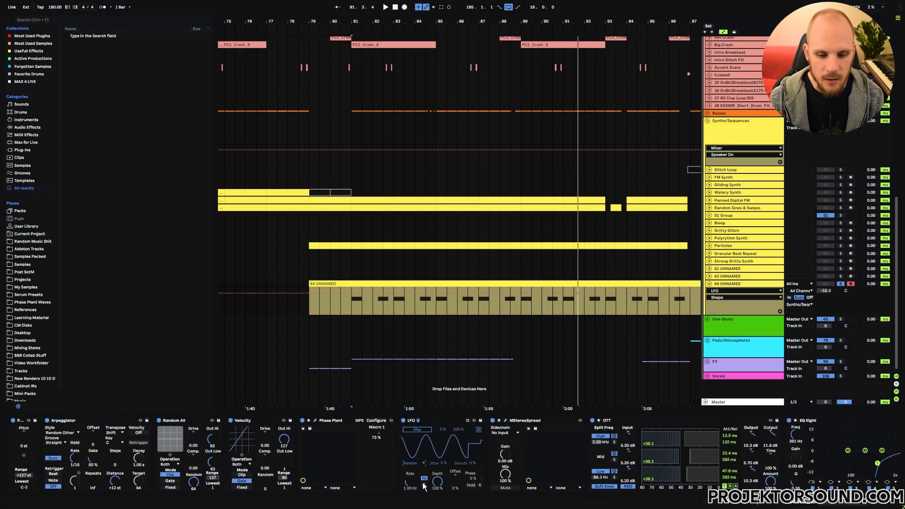
{"action": "left_click", "coordinate": [424, 484]}
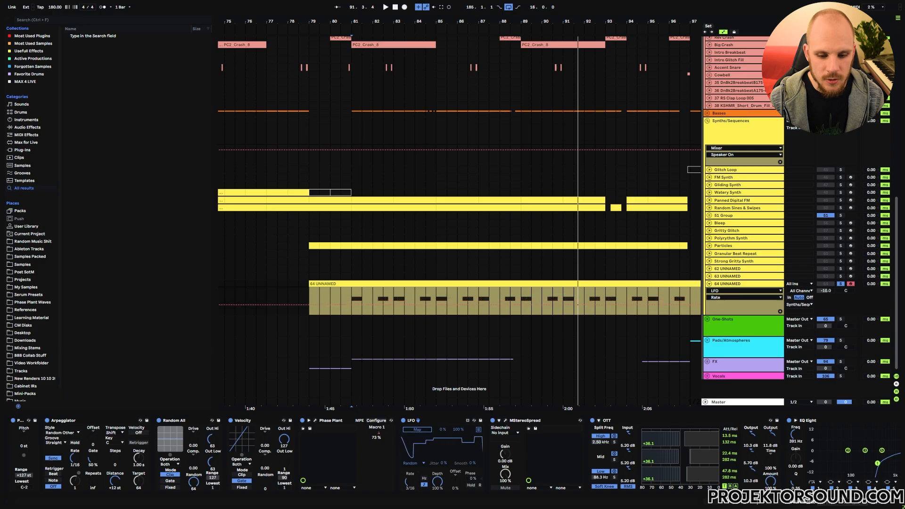
{"action": "left_click_drag", "start_coordinate": [410, 481], "coordinate": [410, 493]}
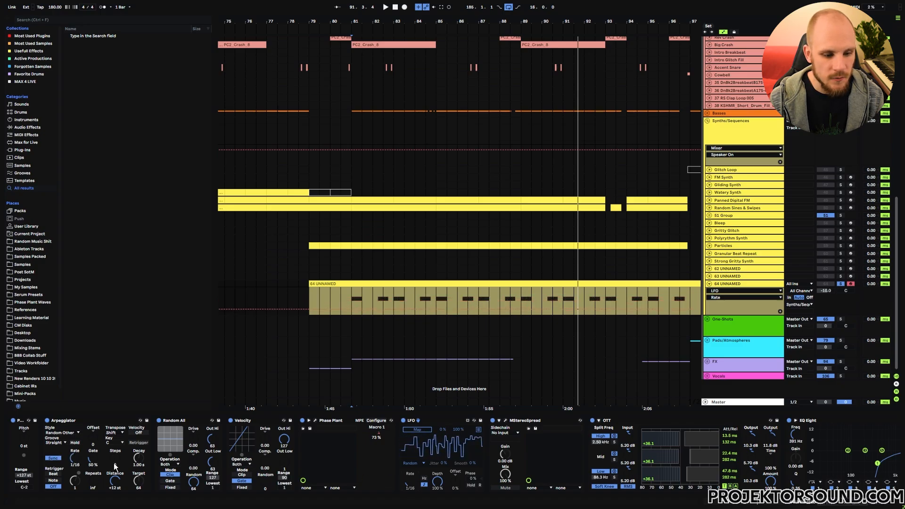
Step: Map the LFO to the Arpeggiator's Gate, trying a 50% maximum, and refine the depth and mapping range to 11–47%
{"action": "left_click", "coordinate": [420, 429]}
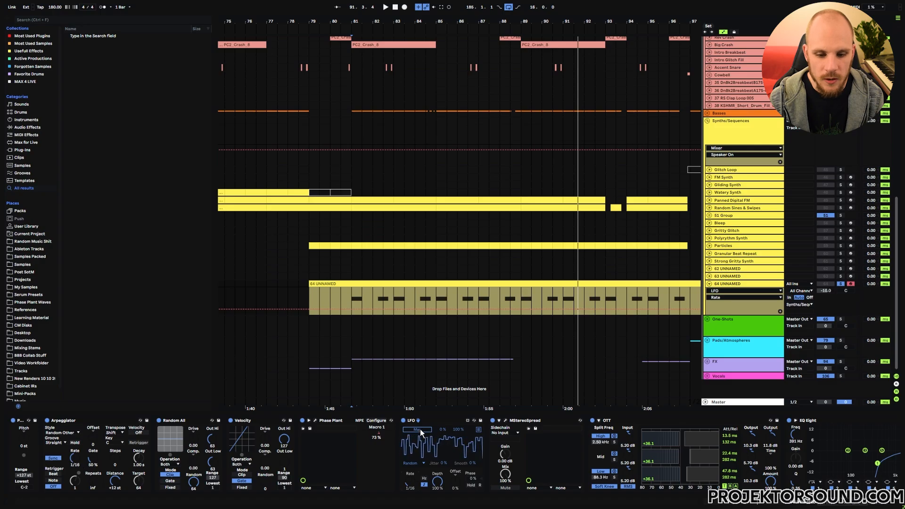
{"action": "left_click", "coordinate": [92, 459]}
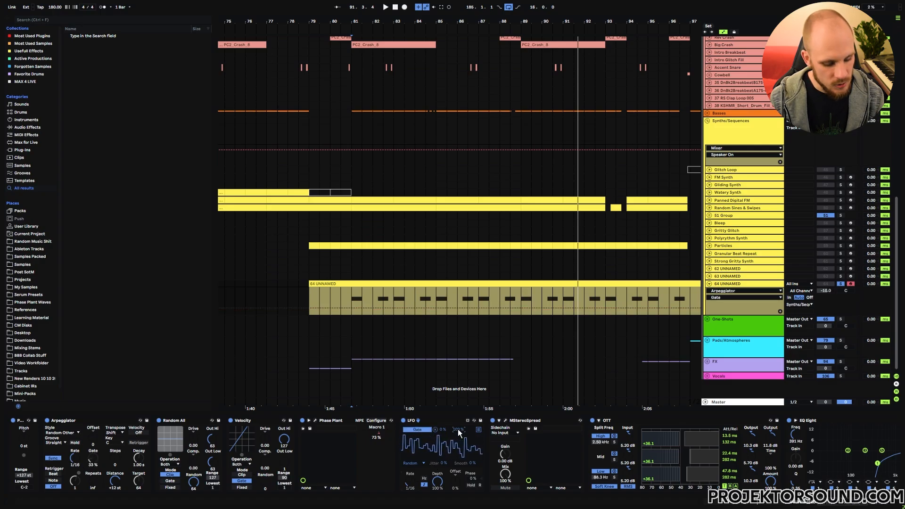
{"action": "type", "text": "50"}
{"action": "key", "text": "Return"}
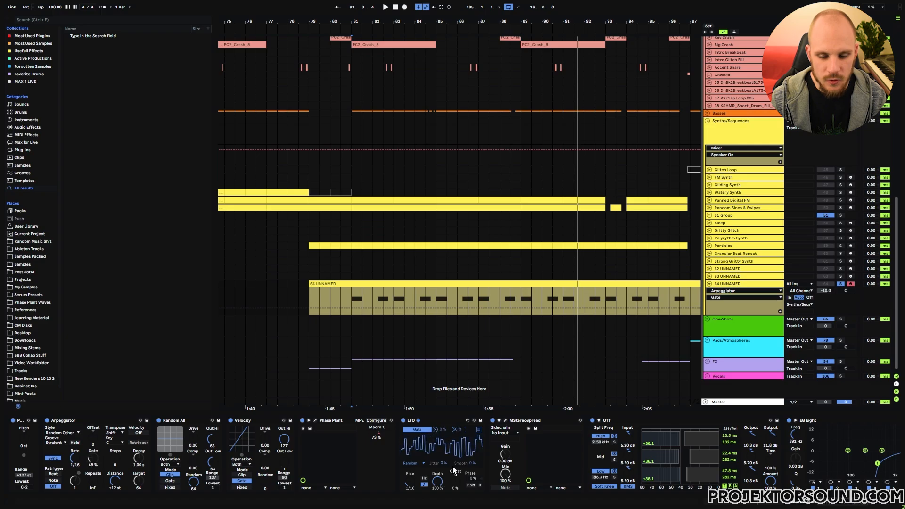
{"action": "left_click_drag", "start_coordinate": [438, 480], "coordinate": [455, 440]}
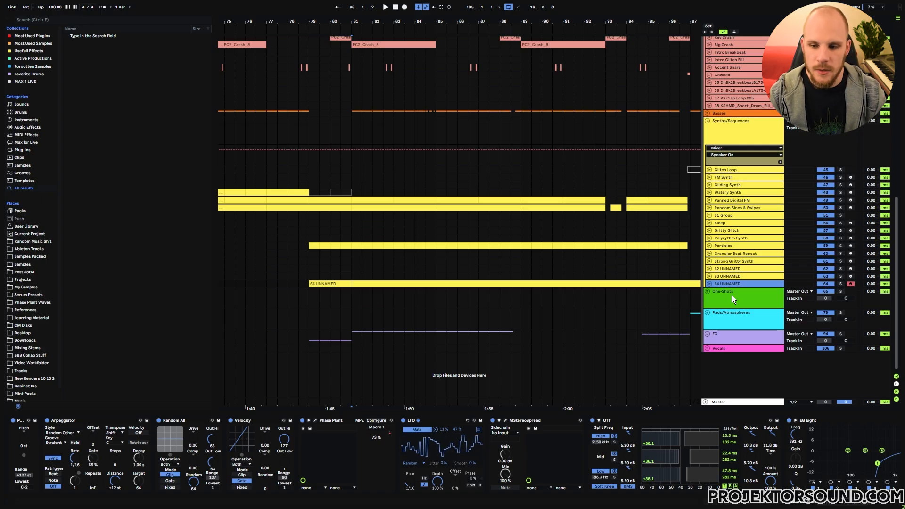
Step: Create a MIDI track below 64 UNNAMED, set its MIDI input to 64 UNNAMED Post FX, and arm it
{"action": "key", "text": "ctrl+shift+t"}
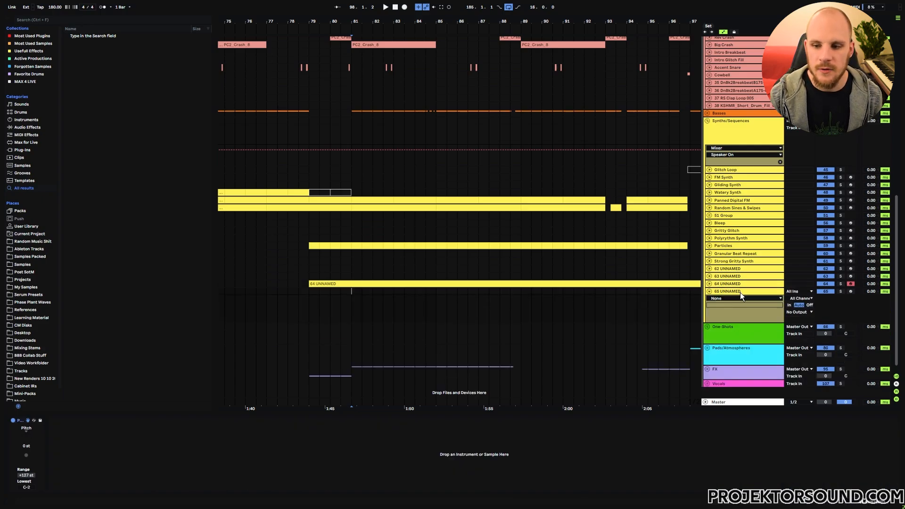
{"action": "left_click", "coordinate": [810, 292]}
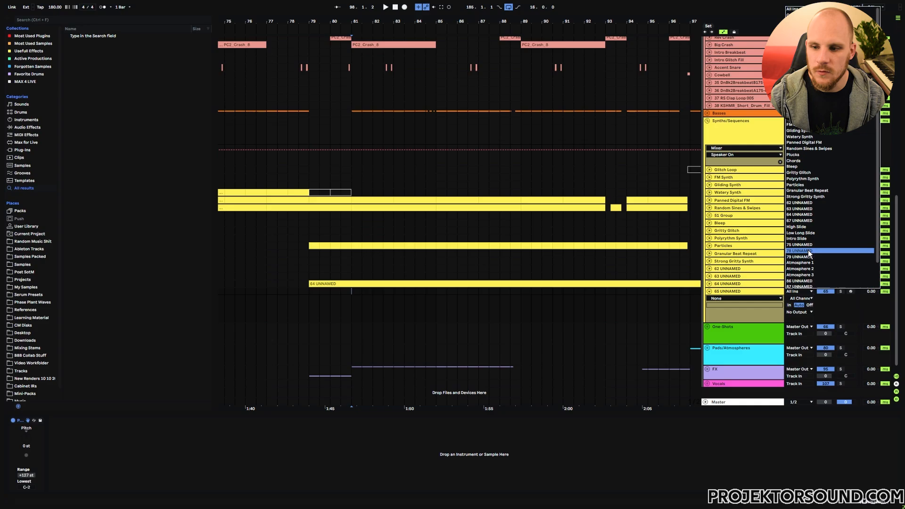
{"action": "left_click", "coordinate": [805, 214]}
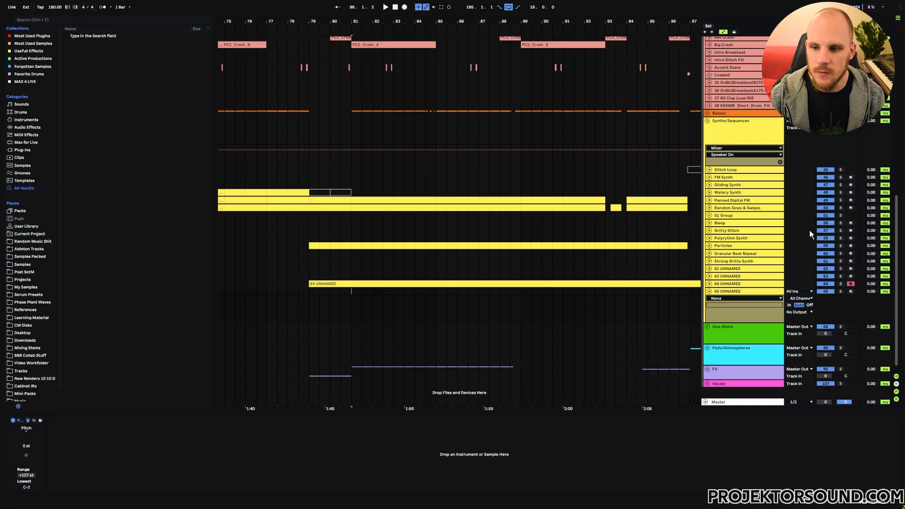
{"action": "left_click", "coordinate": [850, 292]}
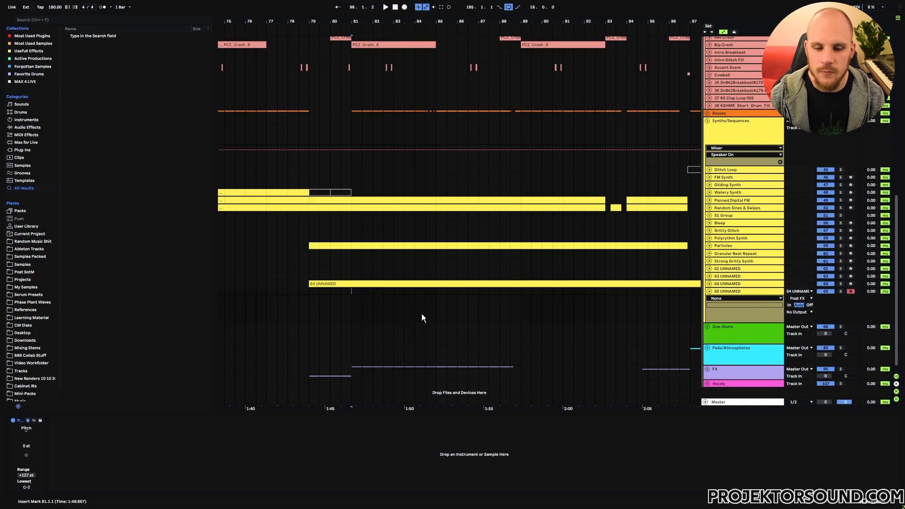
Step: Record the arpeggiated MIDI from bar 81 to bar 97 and move the recorded clip onto the 64 UNNAMED track
{"action": "left_click", "coordinate": [403, 8]}
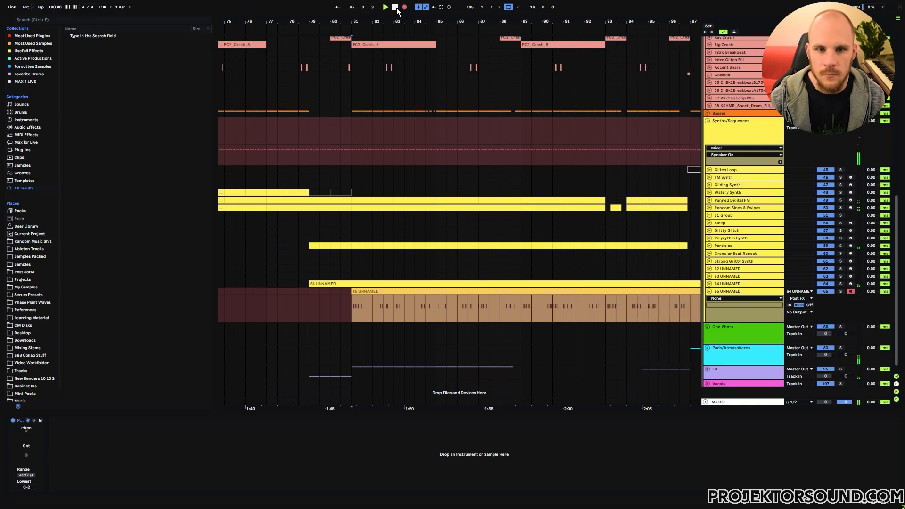
{"action": "left_click", "coordinate": [398, 11]}
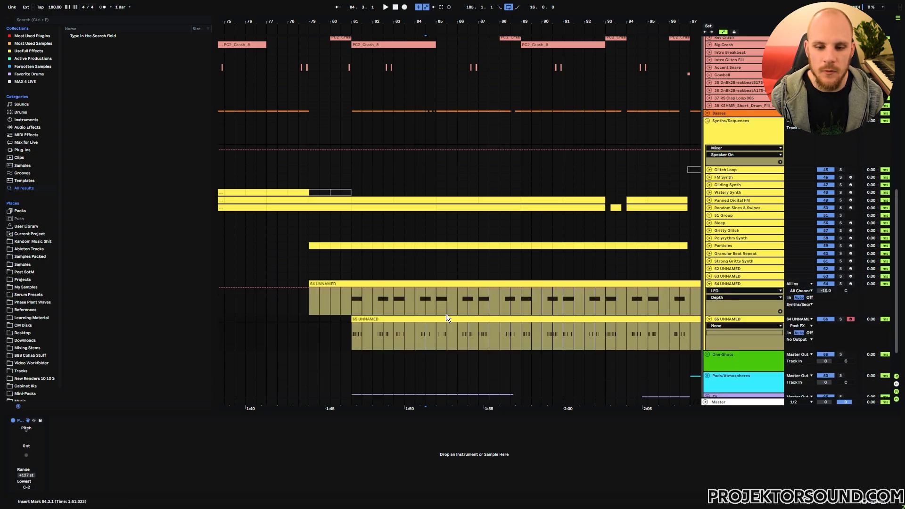
{"action": "left_click_drag", "start_coordinate": [394, 319], "coordinate": [394, 302]}
Step: Deactivate the Arpeggiator, Random All and Velocity devices on 64 UNNAMED and set the playback start to bar 81
{"action": "left_click", "coordinate": [241, 421]}
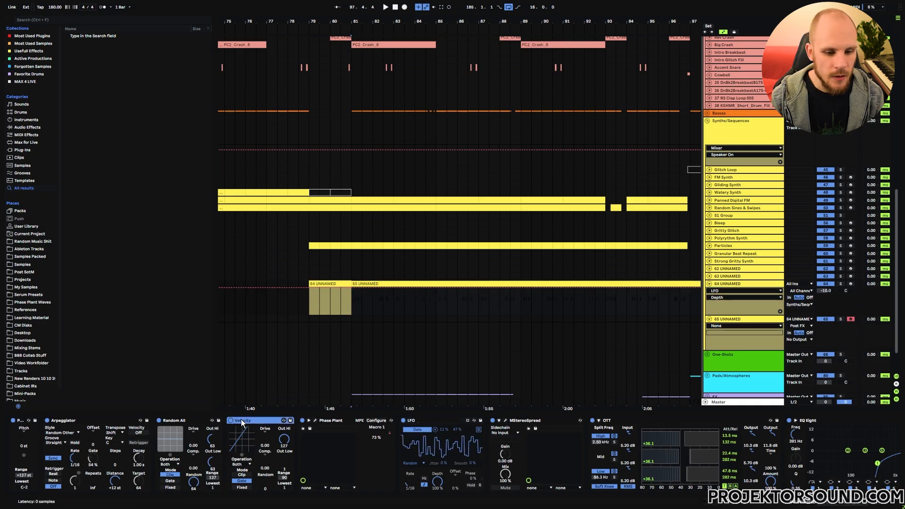
{"action": "left_click", "coordinate": [93, 421], "text": "shift"}
{"action": "left_click", "coordinate": [47, 420]}
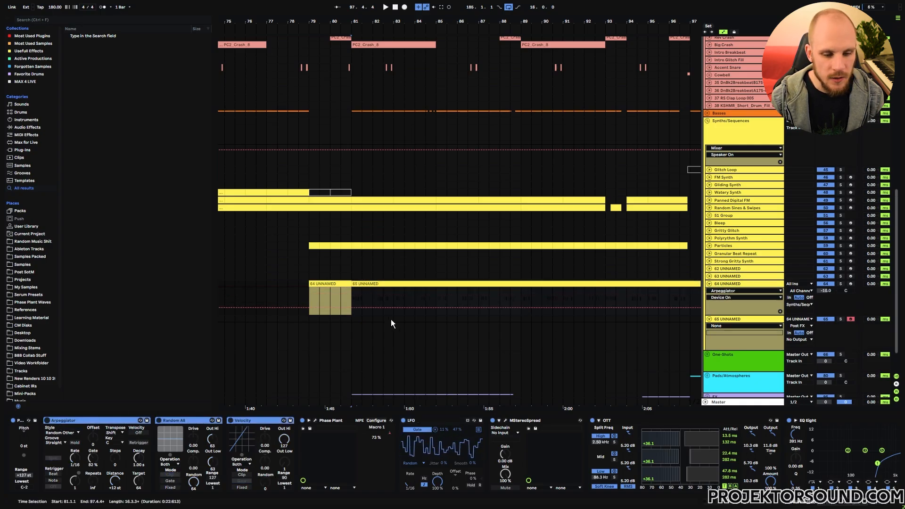
{"action": "left_click", "coordinate": [353, 303]}
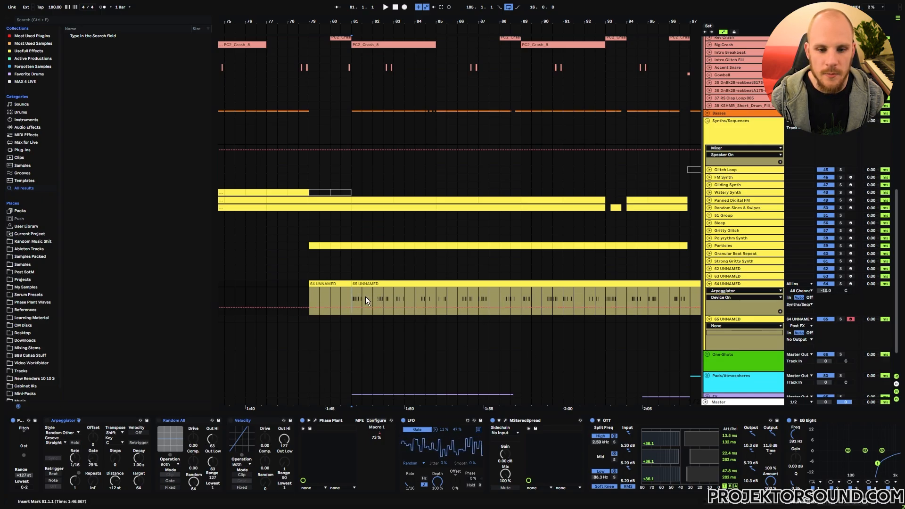
Step: Play back the recorded sequence from bar 81, restarting it several times to check the opening notes
{"action": "key", "text": "space"}
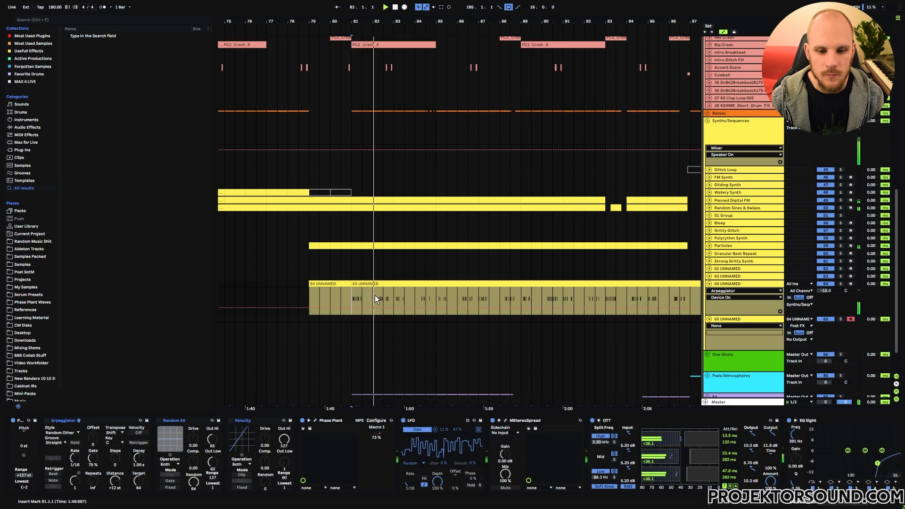
{"action": "key", "text": "space"}
{"action": "key", "text": "space"}
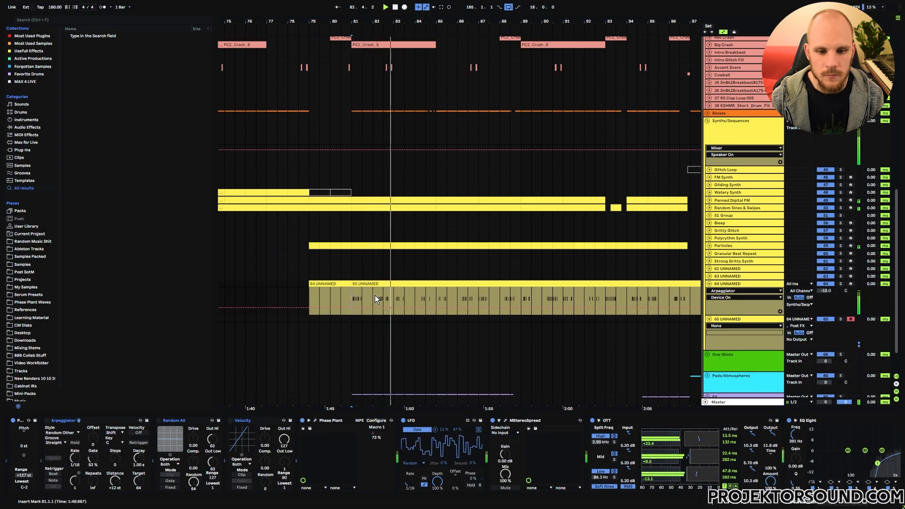
{"action": "key", "text": "space"}
{"action": "key", "text": "space"}
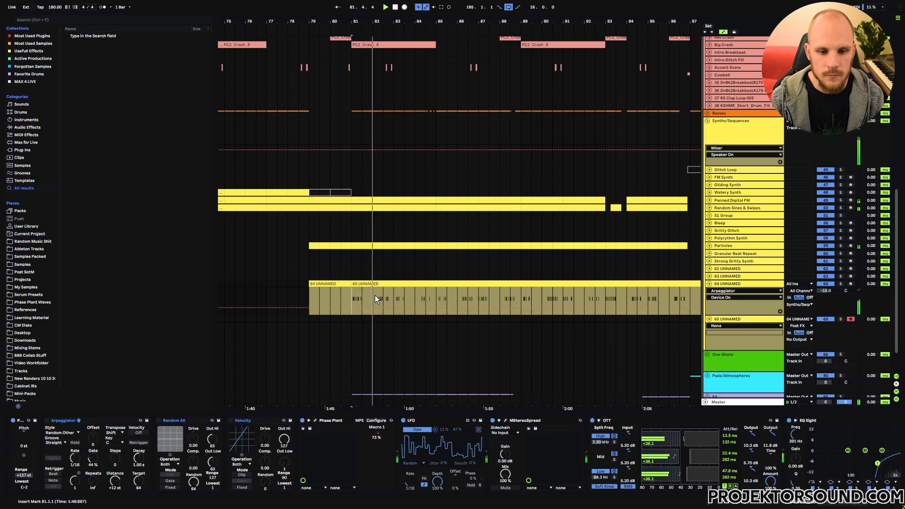
{"action": "key", "text": "space"}
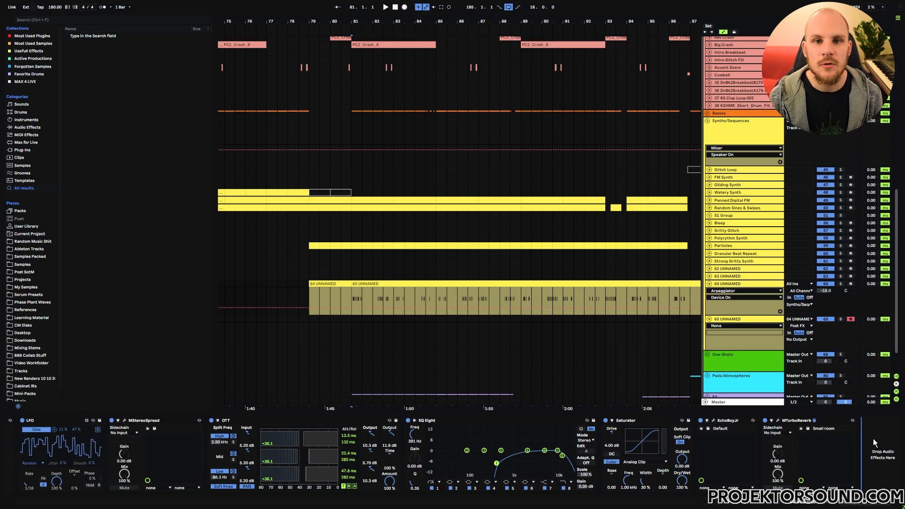
Step: Add the dblue Glitch effect at the end of the 64 UNNAMED device chain and close its plug-in window
{"action": "right_click", "coordinate": [872, 438]}
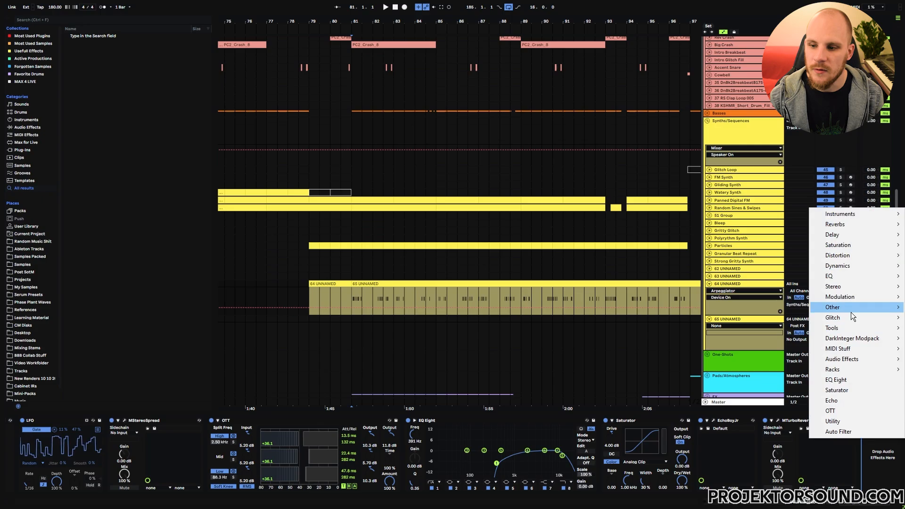
{"action": "mouse_move", "coordinate": [852, 315]}
{"action": "left_click", "coordinate": [785, 320]}
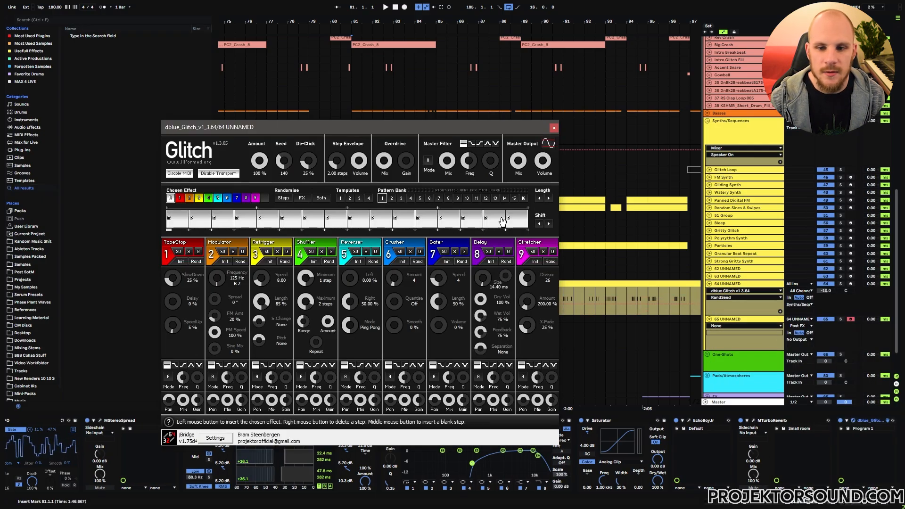
{"action": "left_click", "coordinate": [554, 127]}
Step: Automate dblue Glitch's OutptMix to rise between beat 88.3 and bar 89 on 64 UNNAMED, and play it back
{"action": "left_click_drag", "start_coordinate": [518, 22], "coordinate": [518, 66]}
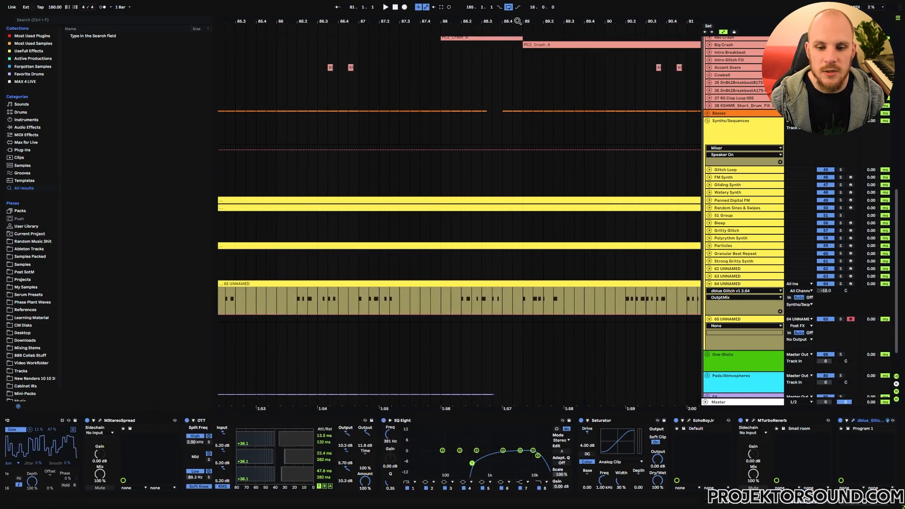
{"action": "left_click_drag", "start_coordinate": [488, 313], "coordinate": [523, 313]}
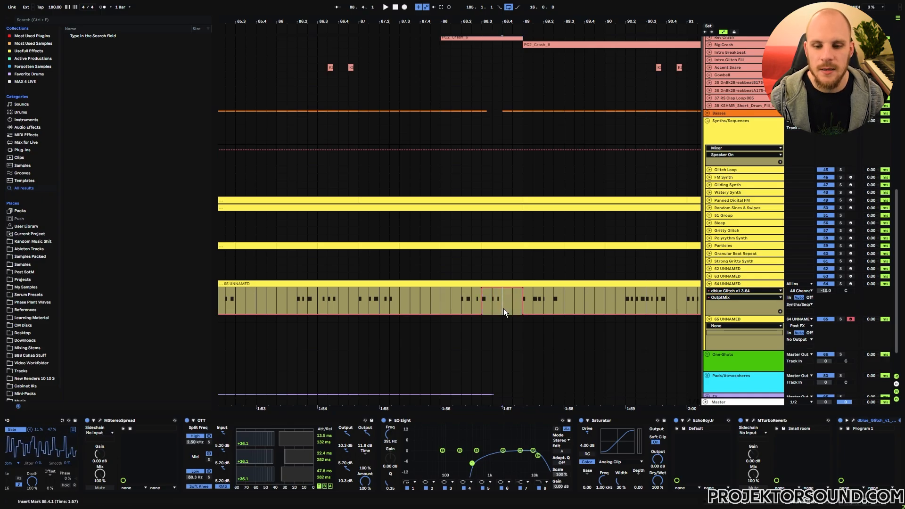
{"action": "key", "text": "space"}
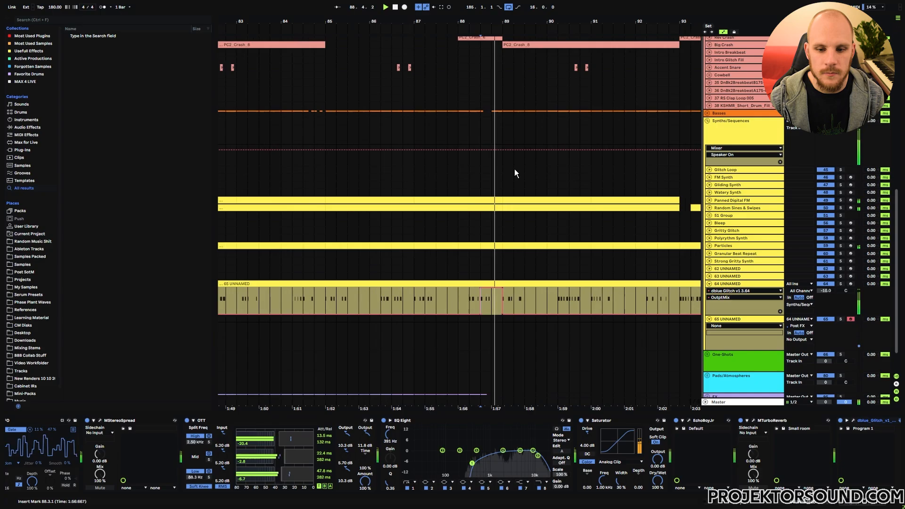
Step: Solo the 64 UNNAMED track and replay the glitched passage from bar 88
{"action": "left_click", "coordinate": [460, 299]}
{"action": "key", "text": "space"}
{"action": "key", "text": "space"}
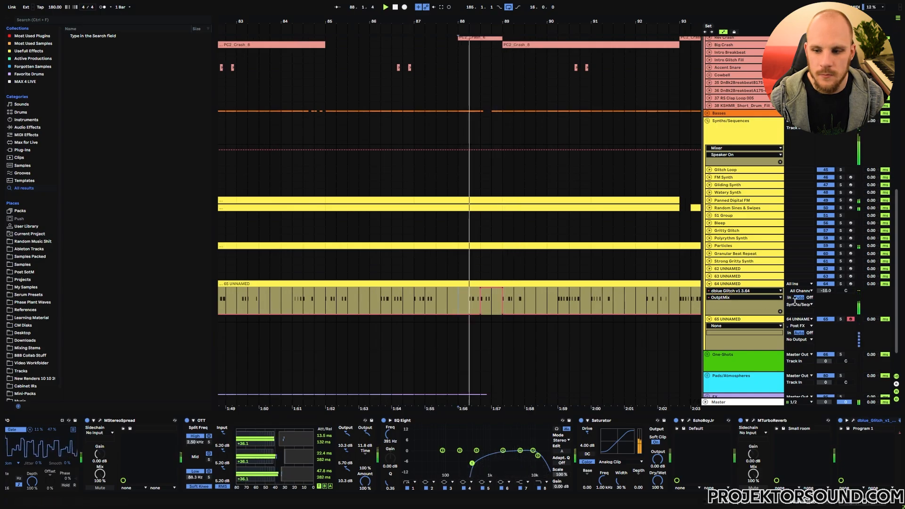
{"action": "left_click", "coordinate": [840, 284]}
{"action": "key", "text": "space"}
{"action": "key", "text": "space"}
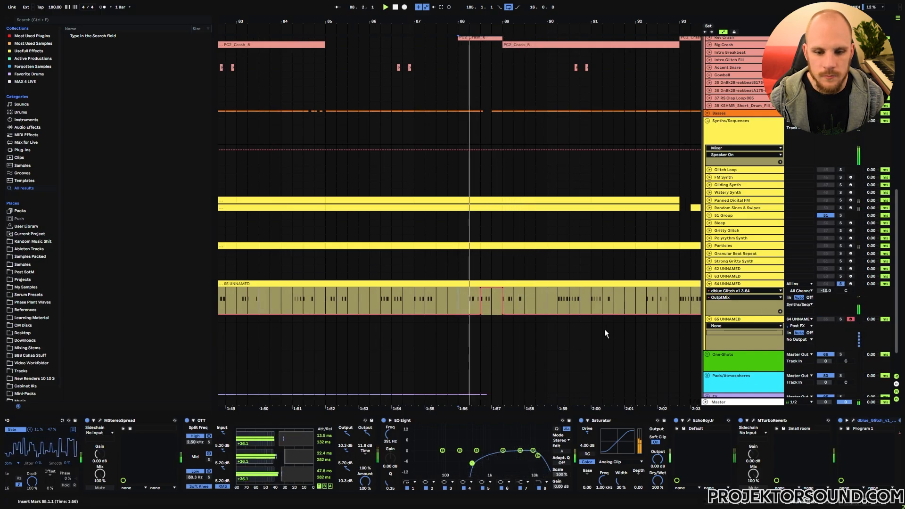
Step: Set dblue Glitch's Seed to 86 while auditioning the passage, and close its window
{"action": "left_click", "coordinate": [728, 284]}
{"action": "left_click", "coordinate": [853, 421]}
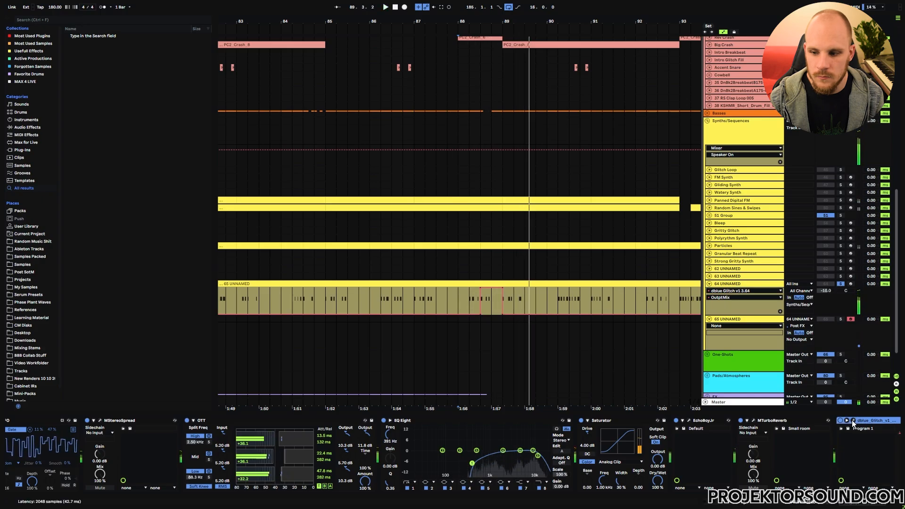
{"action": "left_click", "coordinate": [847, 429]}
{"action": "left_click_drag", "start_coordinate": [282, 162], "coordinate": [282, 166]}
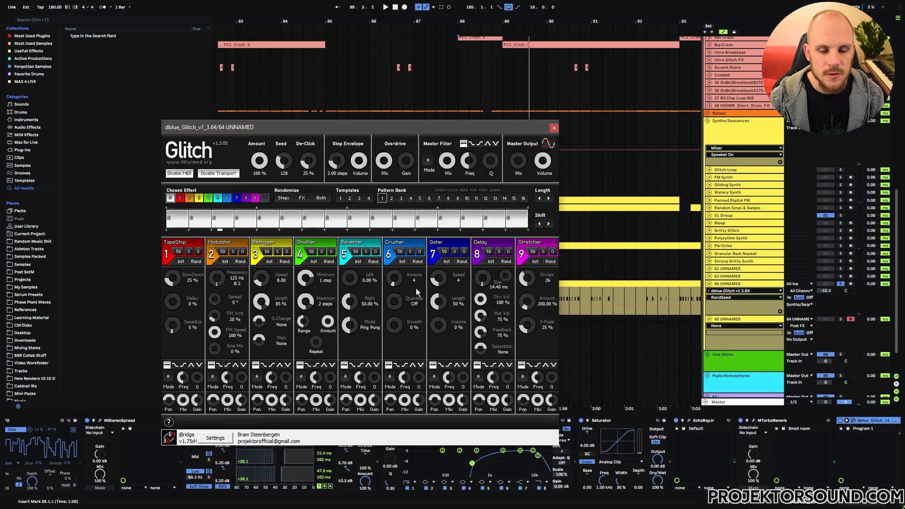
{"action": "key", "text": "space"}
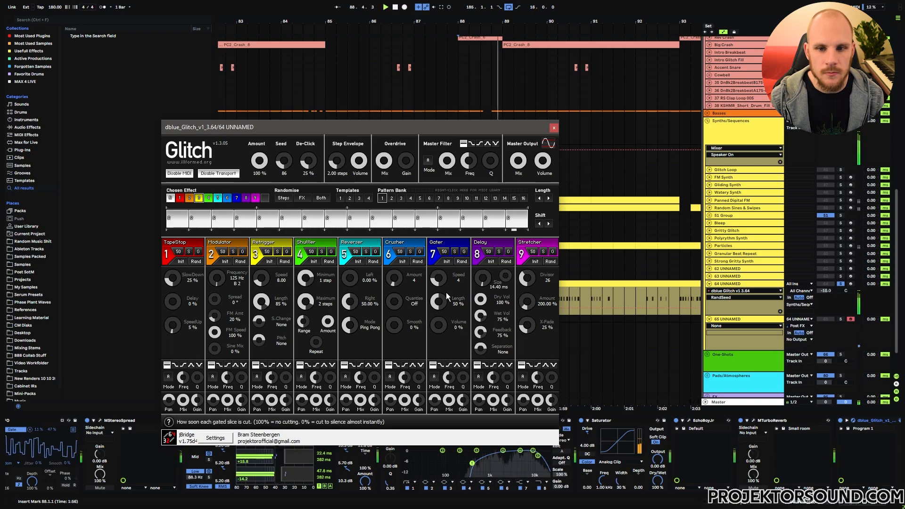
{"action": "left_click", "coordinate": [554, 127]}
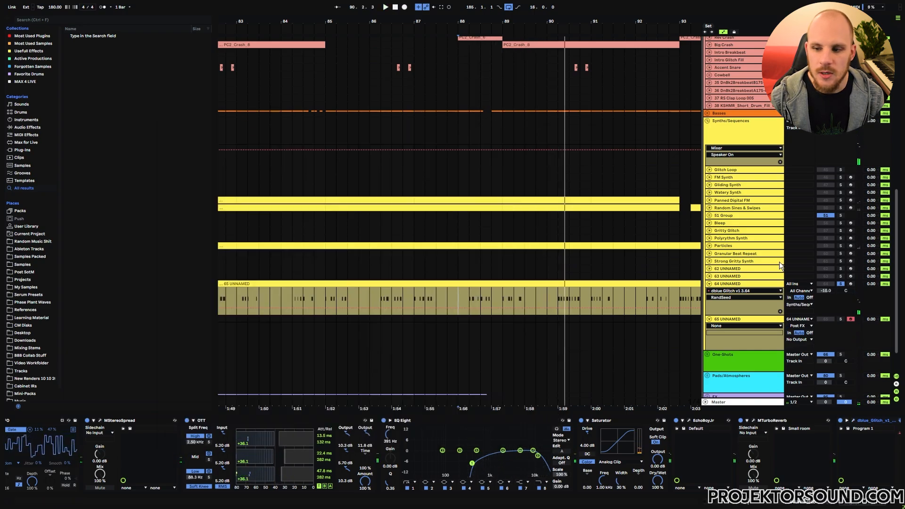
Step: Automate dblue Glitch's OutptMix to rise from beat 96.3 to bar 97 on 64 UNNAMED, and play it back
{"action": "left_click_drag", "start_coordinate": [562, 295], "coordinate": [281, 261]}
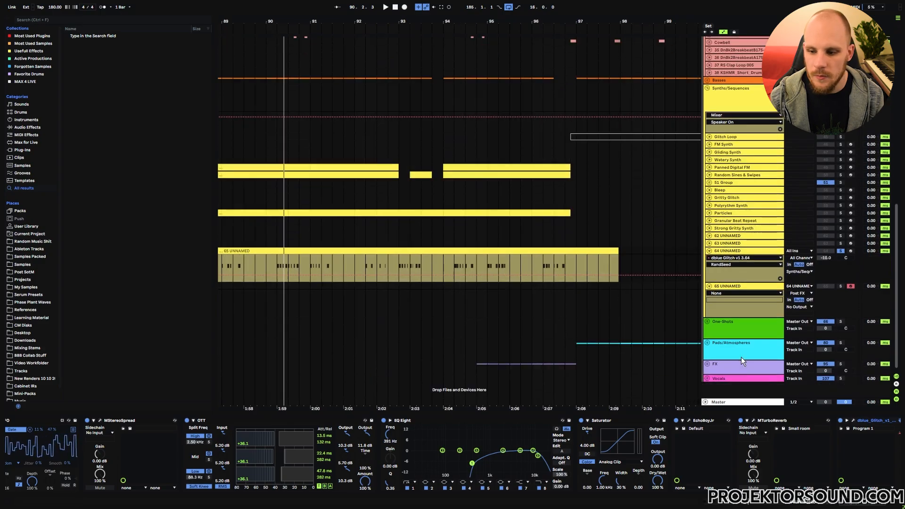
{"action": "left_click", "coordinate": [723, 264]}
{"action": "left_click", "coordinate": [725, 275]}
{"action": "left_click", "coordinate": [553, 280]}
{"action": "key", "text": "space"}
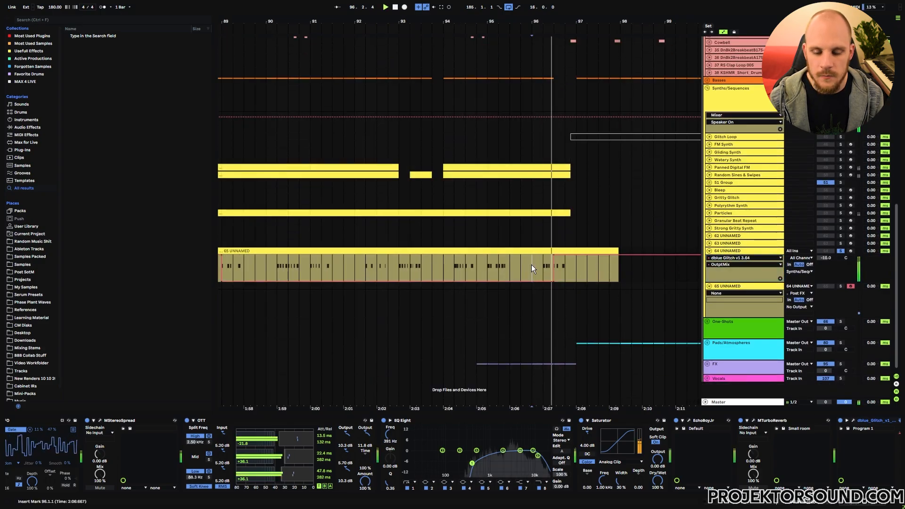
{"action": "scroll", "coordinate": [566, 21], "scroll_direction": "up", "scroll_amount": 10}
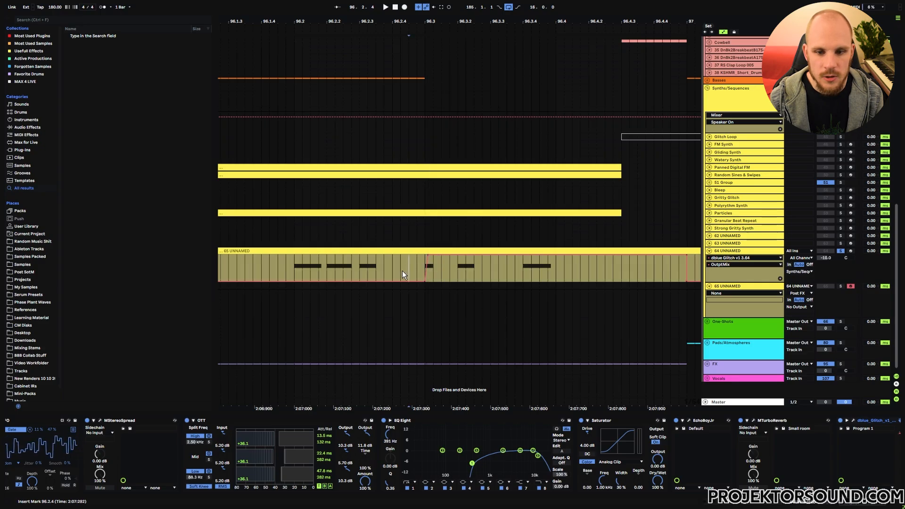
{"action": "key", "text": "space"}
{"action": "scroll", "coordinate": [433, 227], "scroll_direction": "down", "scroll_amount": 6}
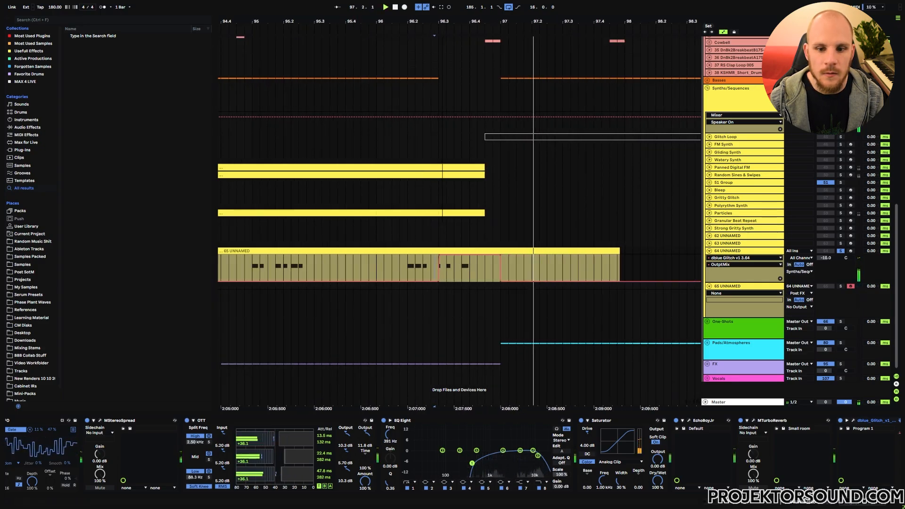
Step: Shift the start of the raised OutptMix automation slightly past beat 96.3 and replay from bar 96
{"action": "left_click", "coordinate": [376, 264]}
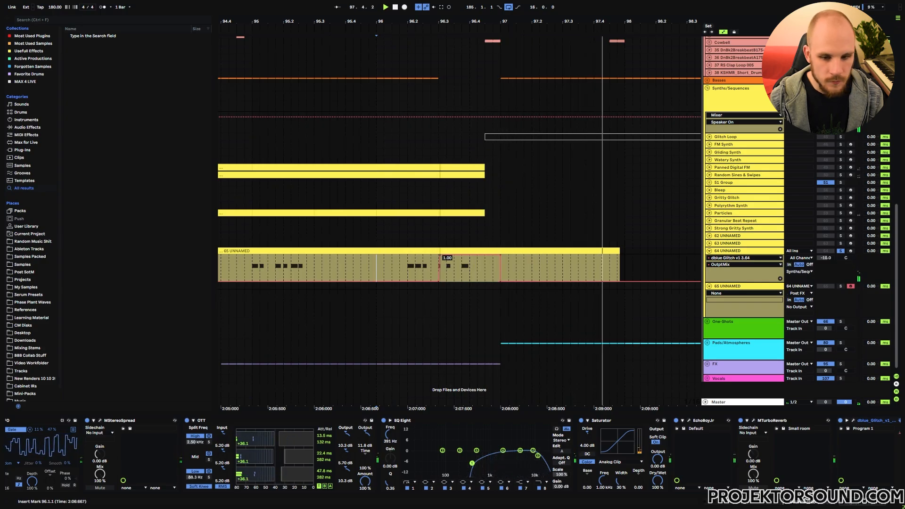
{"action": "left_click", "coordinate": [392, 265]}
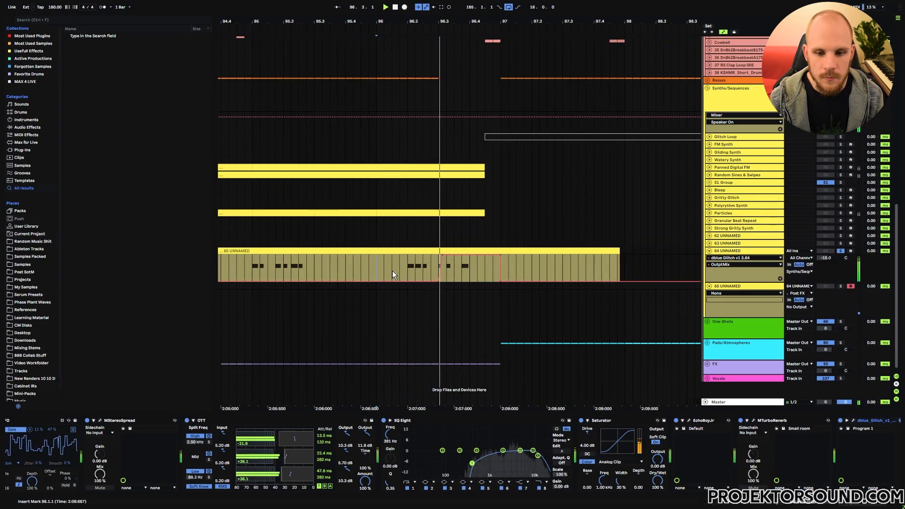
{"action": "key", "text": "space"}
{"action": "key", "text": "space"}
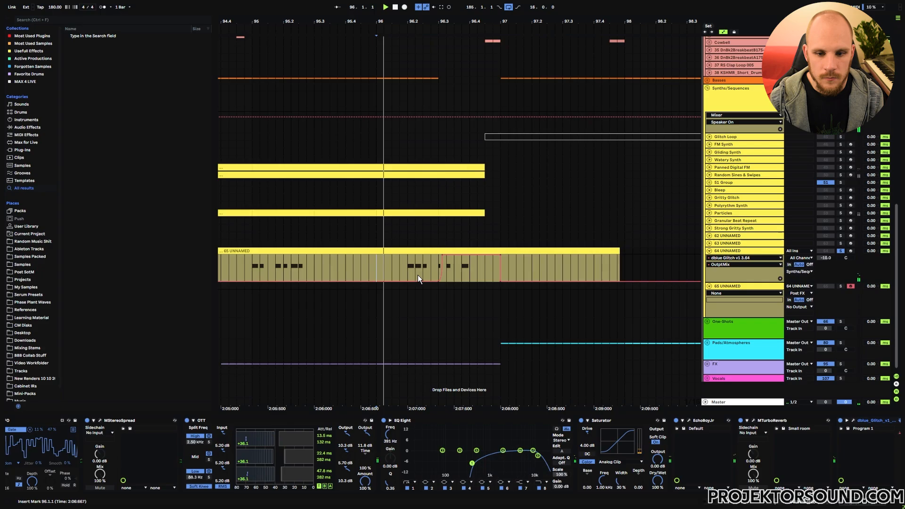
Step: Open the recorded 65 UNNAMED clip, delete the note at 16.3, and replay from bar 96
{"action": "double_click", "coordinate": [420, 268]}
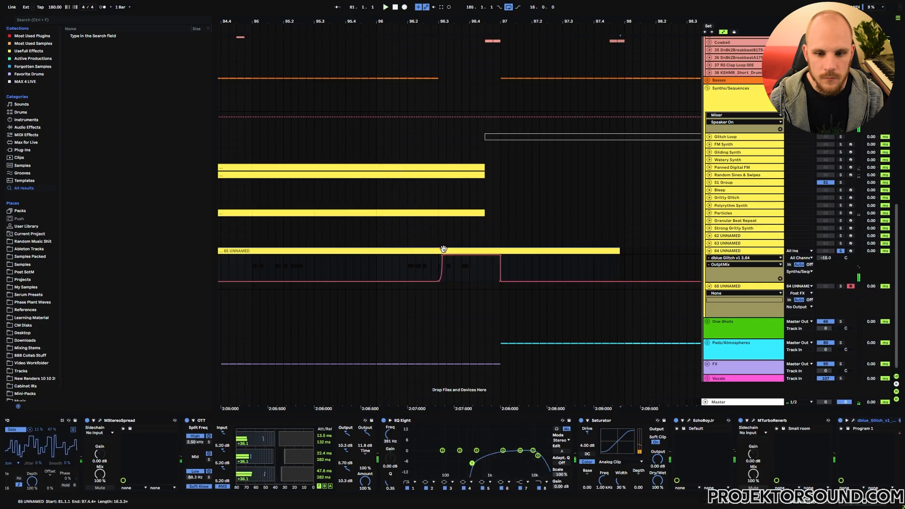
{"action": "left_click_drag", "start_coordinate": [845, 421], "coordinate": [754, 473]}
{"action": "left_click", "coordinate": [725, 469]}
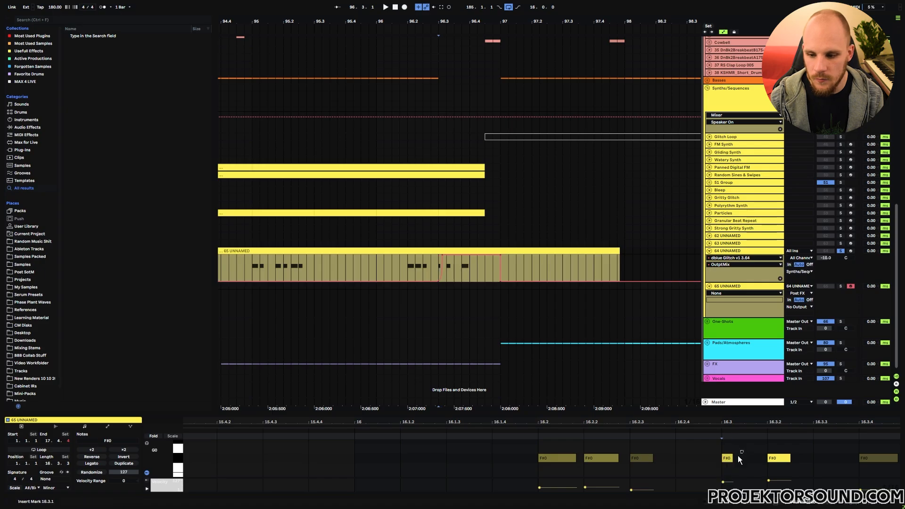
{"action": "double_click", "coordinate": [725, 460]}
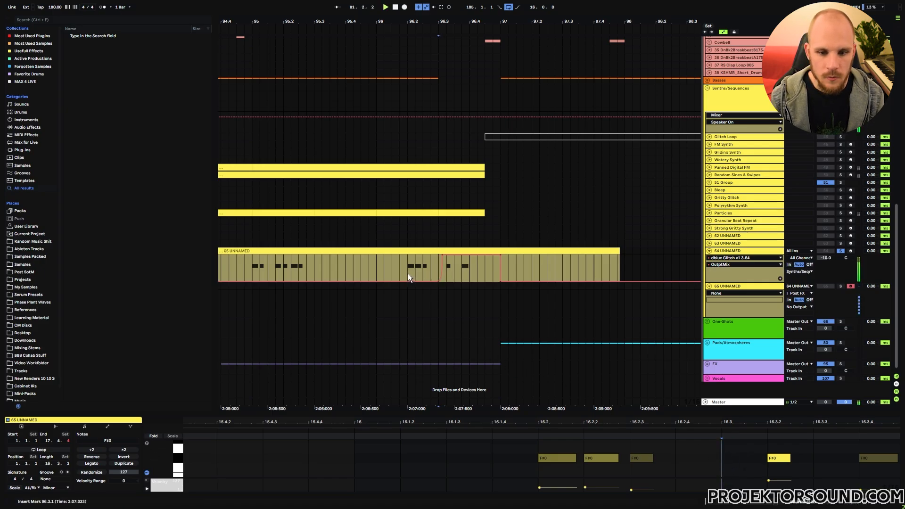
{"action": "left_click", "coordinate": [378, 267]}
{"action": "key", "text": "space"}
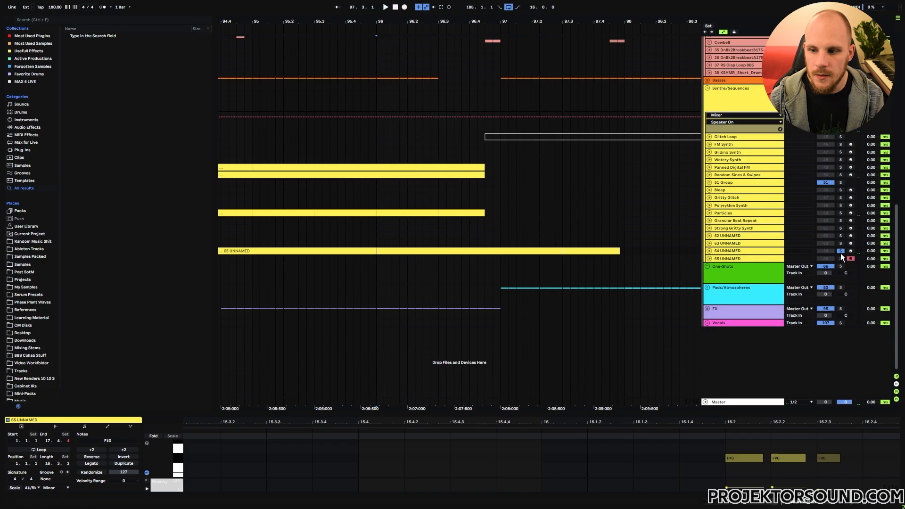
Step: Unsolo the 64 UNNAMED track and play the sequence in the full mix from bar 81
{"action": "left_click", "coordinate": [841, 250]}
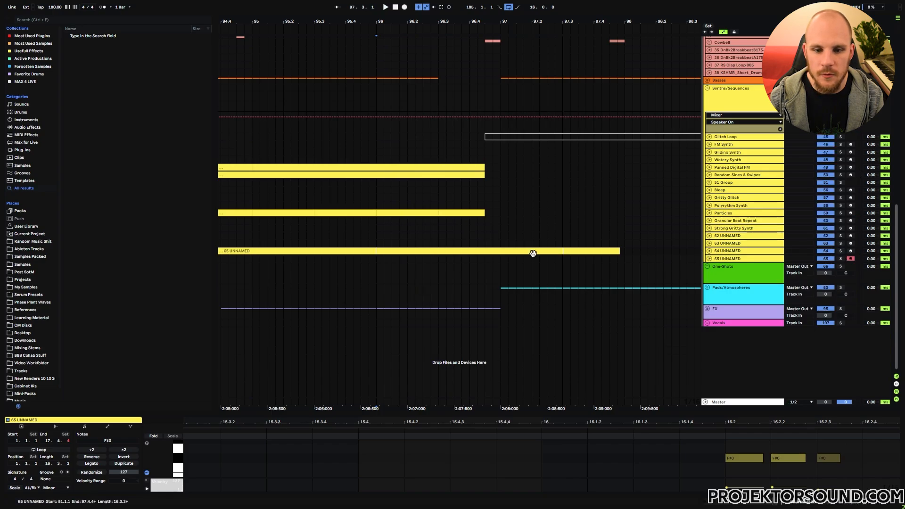
{"action": "double_click", "coordinate": [724, 251]}
{"action": "left_click", "coordinate": [851, 420]}
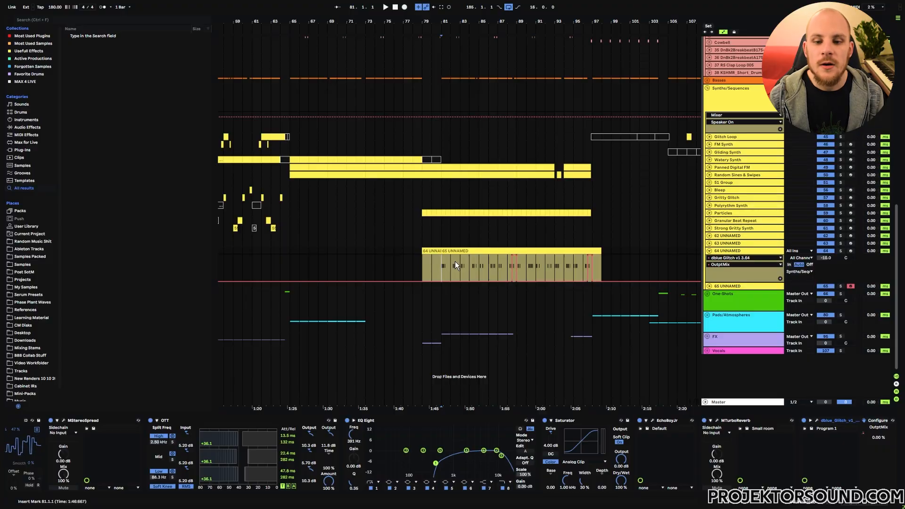
{"action": "key", "text": "space"}
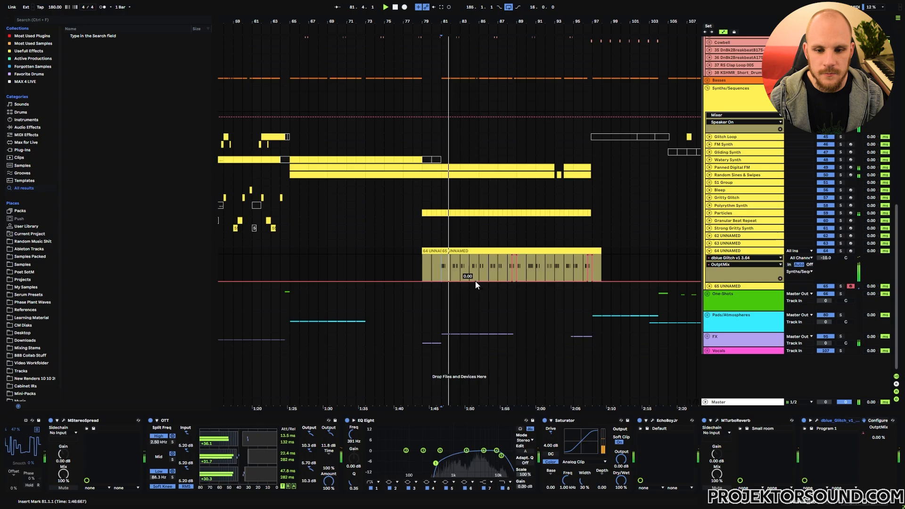
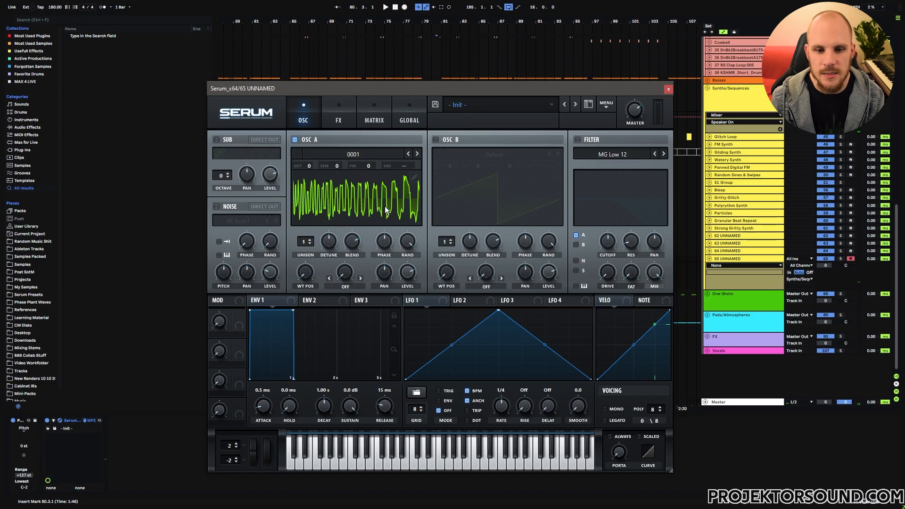
Step: Browse Serum's oscillator A wavetables from 0001 to 0005 and keep 0005
{"action": "left_click", "coordinate": [417, 153]}
{"action": "left_click", "coordinate": [416, 154]}
{"action": "left_click", "coordinate": [417, 154]}
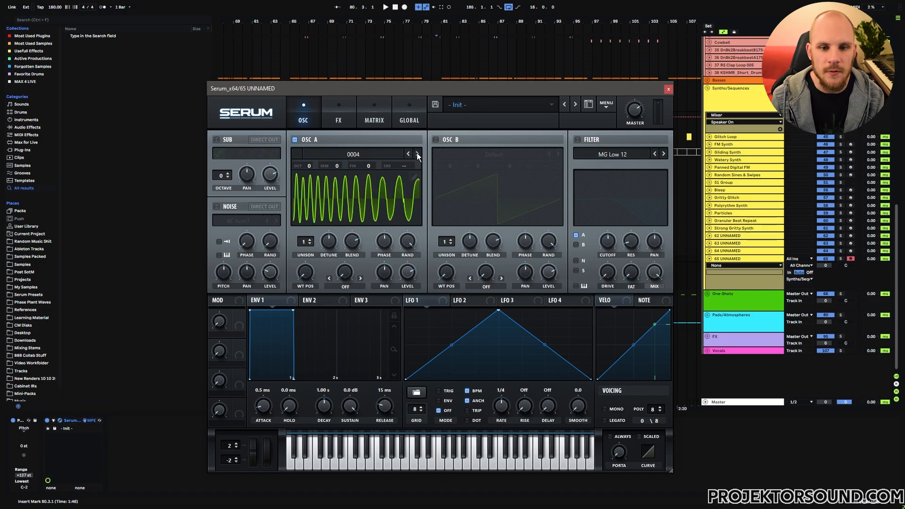
{"action": "left_click", "coordinate": [416, 153]}
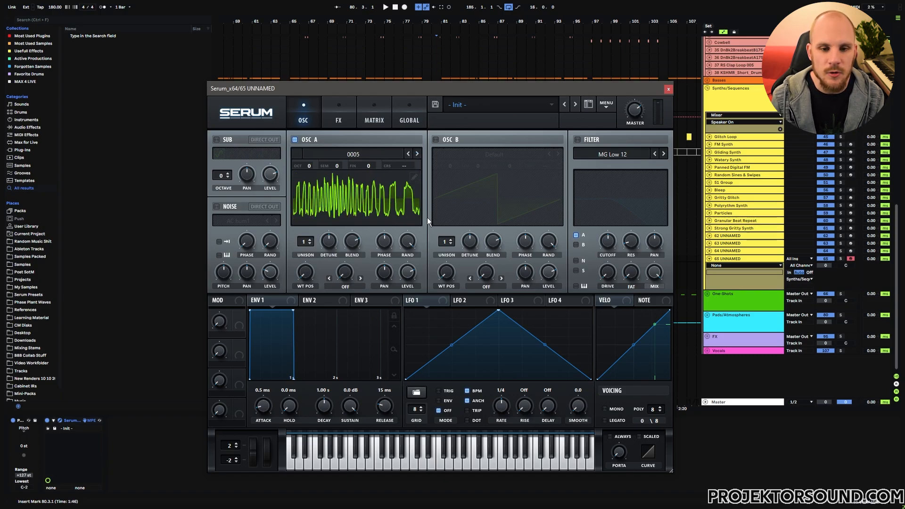
{"action": "key", "text": "a"}
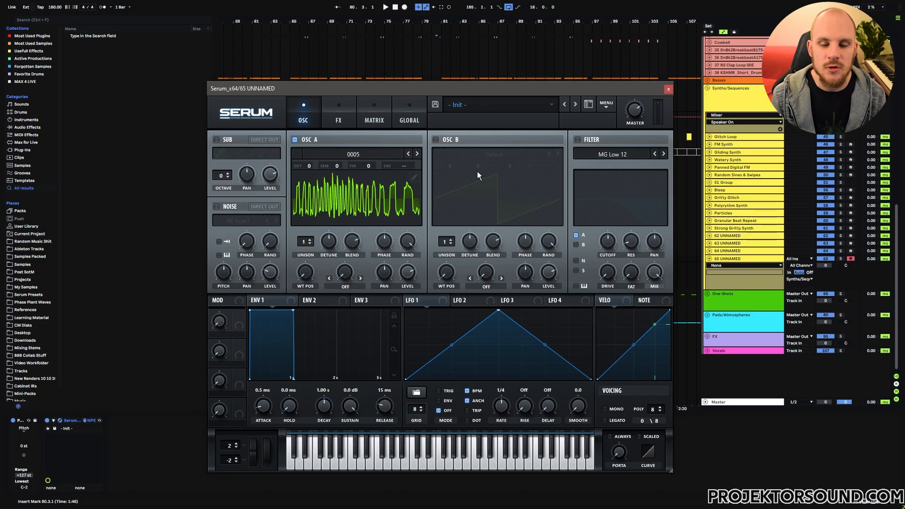
Step: Enable Serum's filter and set its type to Band 24
{"action": "left_click", "coordinate": [585, 140]}
{"action": "left_click", "coordinate": [609, 154]}
{"action": "mouse_move", "coordinate": [616, 163]}
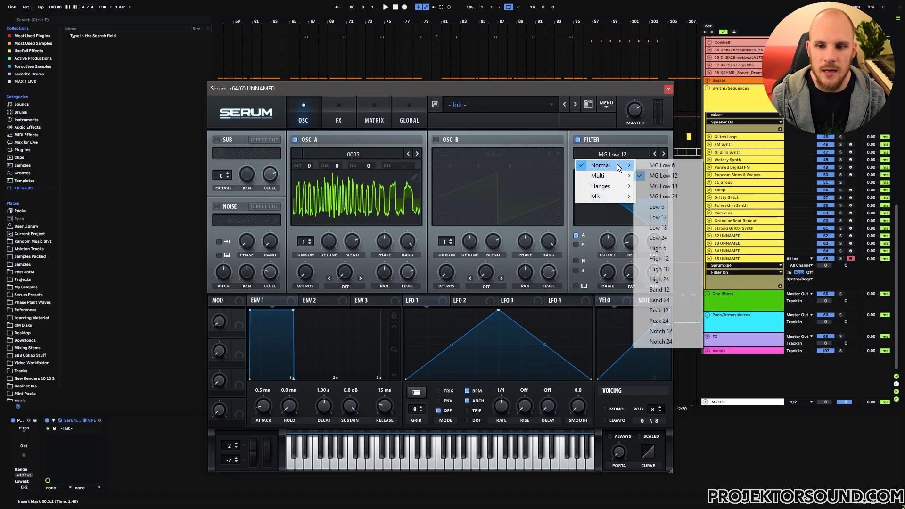
{"action": "left_click", "coordinate": [674, 299]}
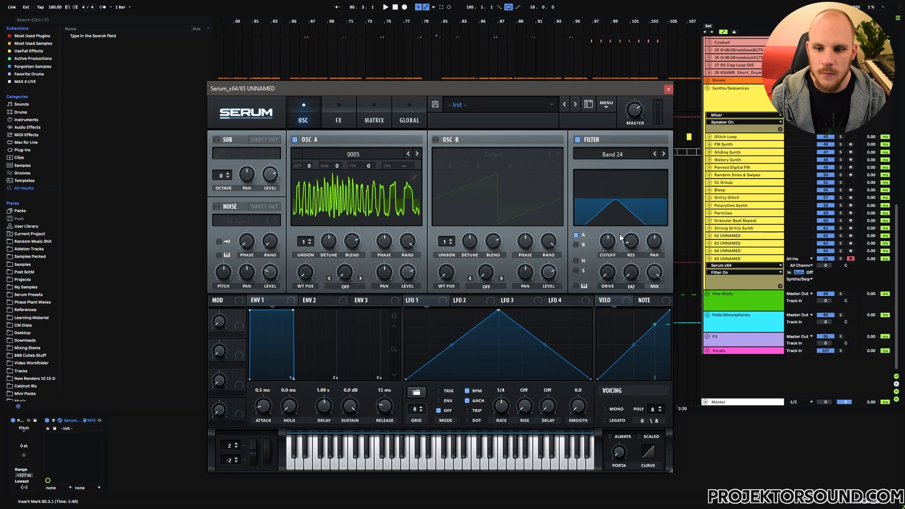
Step: Shape the Band 24 filter by adjusting its resonance, drive, fat and cutoff
{"action": "left_click_drag", "start_coordinate": [637, 218], "coordinate": [638, 213]}
{"action": "left_click_drag", "start_coordinate": [612, 275], "coordinate": [614, 257]}
{"action": "left_click_drag", "start_coordinate": [635, 273], "coordinate": [616, 232]}
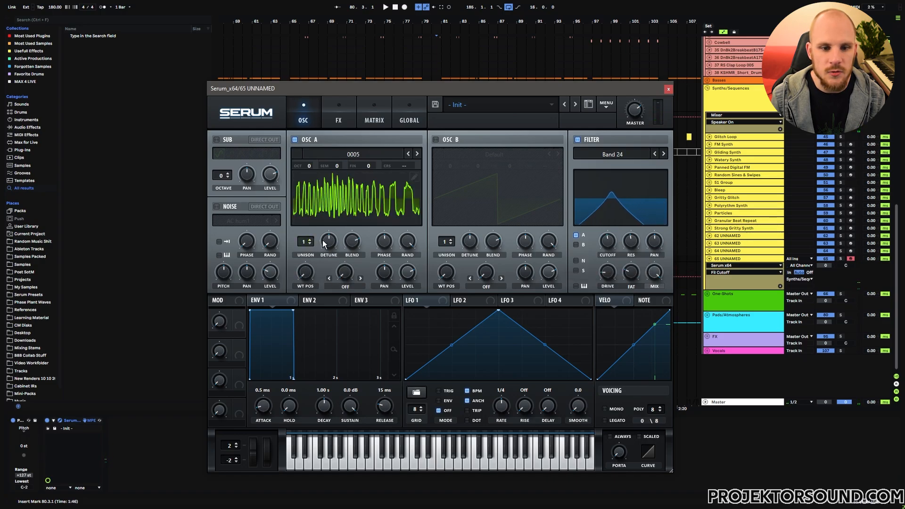
Step: Set oscillator A's unison to 3 voices, reduce its detune, and readjust the filter cutoff
{"action": "left_click", "coordinate": [310, 242]}
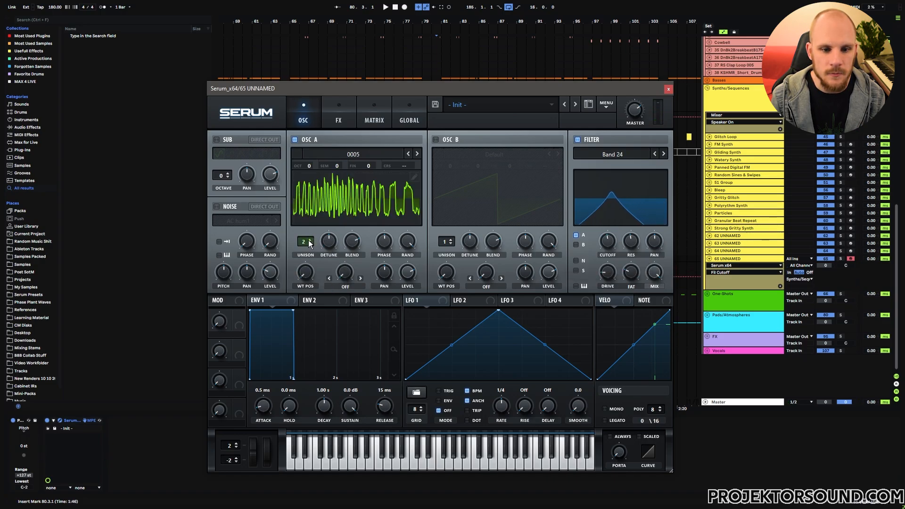
{"action": "mouse_move", "coordinate": [331, 250]}
{"action": "left_click_drag", "start_coordinate": [608, 222], "coordinate": [535, 259]}
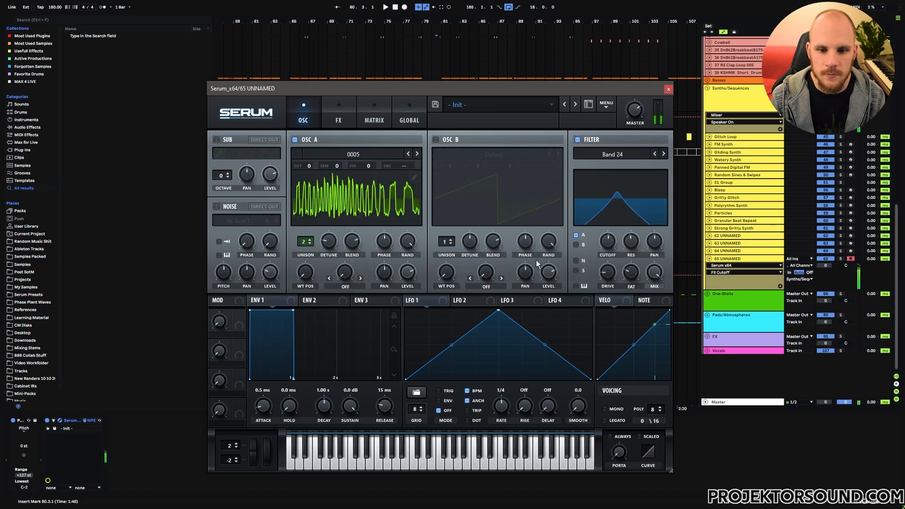
{"action": "left_click", "coordinate": [309, 239]}
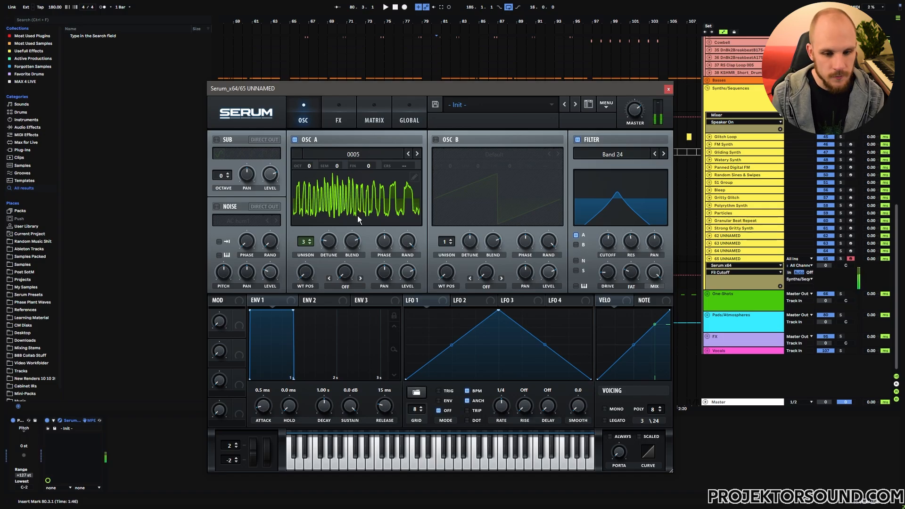
{"action": "left_click", "coordinate": [333, 233]}
{"action": "left_click_drag", "start_coordinate": [333, 233], "coordinate": [355, 242]}
{"action": "mouse_move", "coordinate": [605, 243]}
{"action": "left_mouse_down"}
{"action": "mouse_move", "coordinate": [617, 216]}
{"action": "mouse_move", "coordinate": [603, 255]}
{"action": "mouse_move", "coordinate": [612, 232]}
{"action": "mouse_move", "coordinate": [607, 248]}
{"action": "left_mouse_up"}
Step: Enable Serum's Distortion effect and set its type to Zero-Square
{"action": "left_click", "coordinate": [338, 116]}
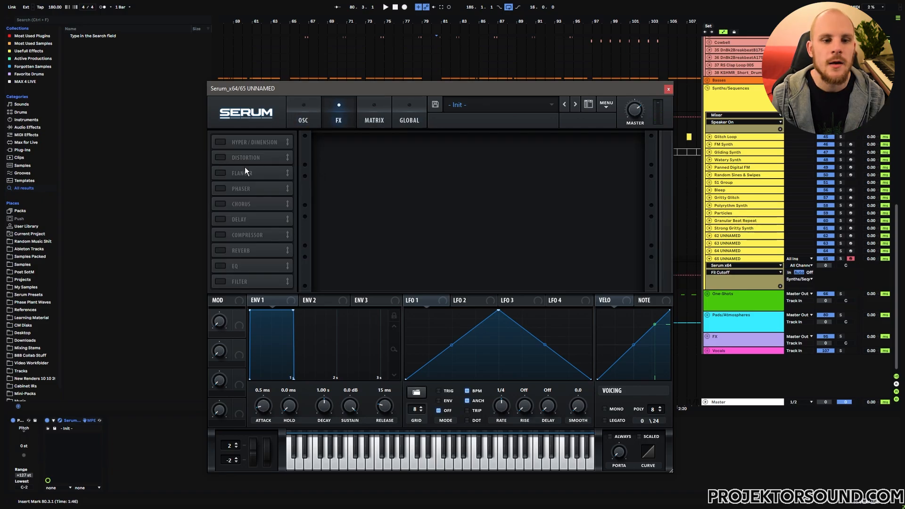
{"action": "left_click", "coordinate": [223, 156]}
{"action": "left_click", "coordinate": [379, 150]}
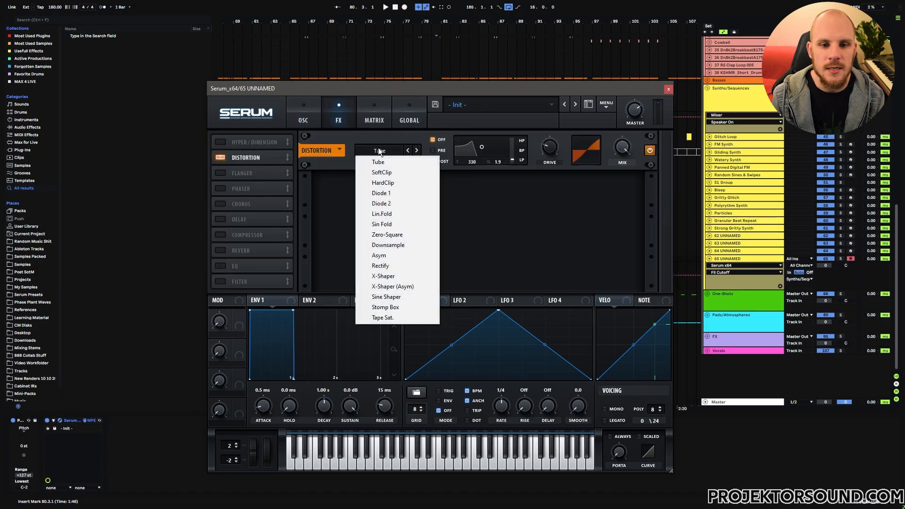
{"action": "left_click", "coordinate": [399, 235]}
Step: Set the Zero-Square distortion's drive to about 16% and its mix to about 63%
{"action": "left_click", "coordinate": [551, 149]}
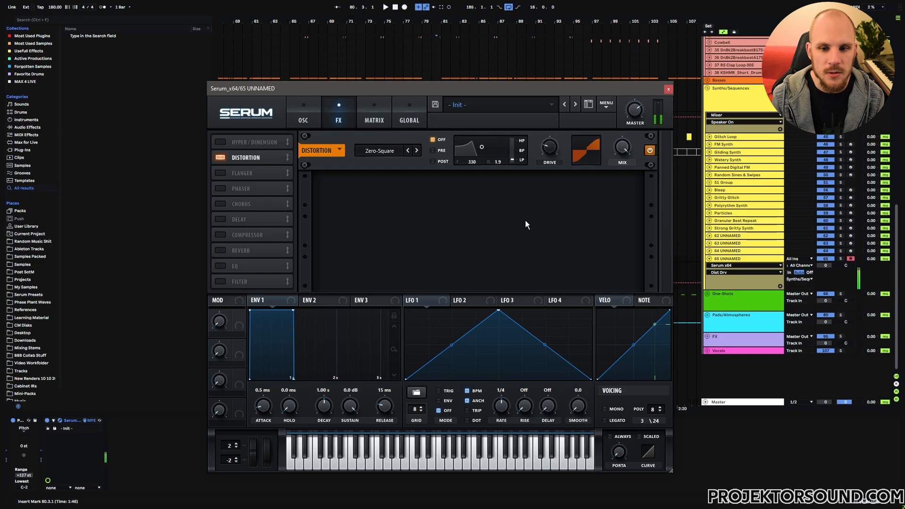
{"action": "left_click_drag", "start_coordinate": [549, 148], "coordinate": [548, 156]}
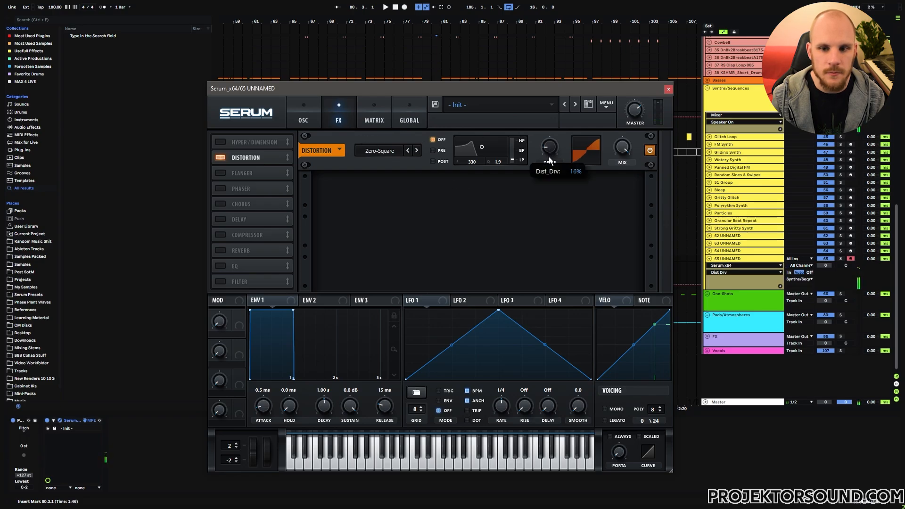
{"action": "left_click_drag", "start_coordinate": [619, 149], "coordinate": [621, 157]}
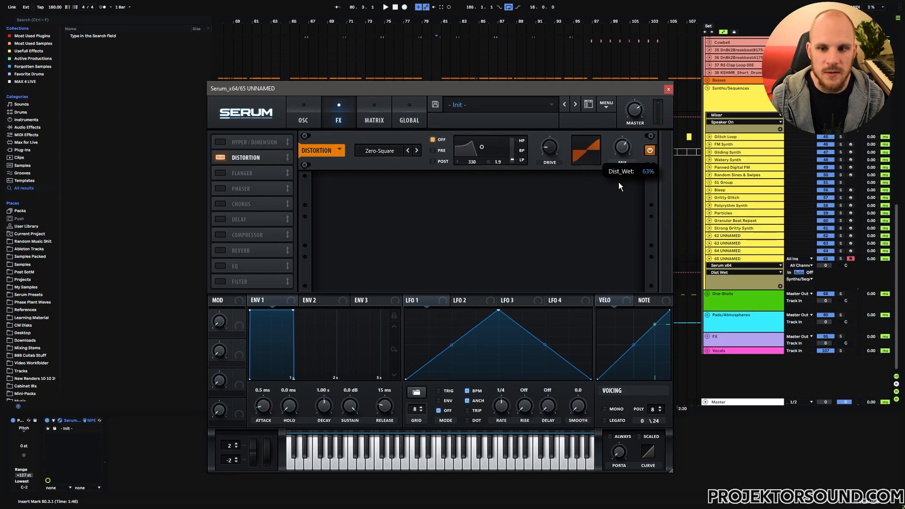
{"action": "left_click", "coordinate": [548, 149]}
Step: Lower the distortion mix to 34% and raise the filter cutoff
{"action": "left_click", "coordinate": [308, 111]}
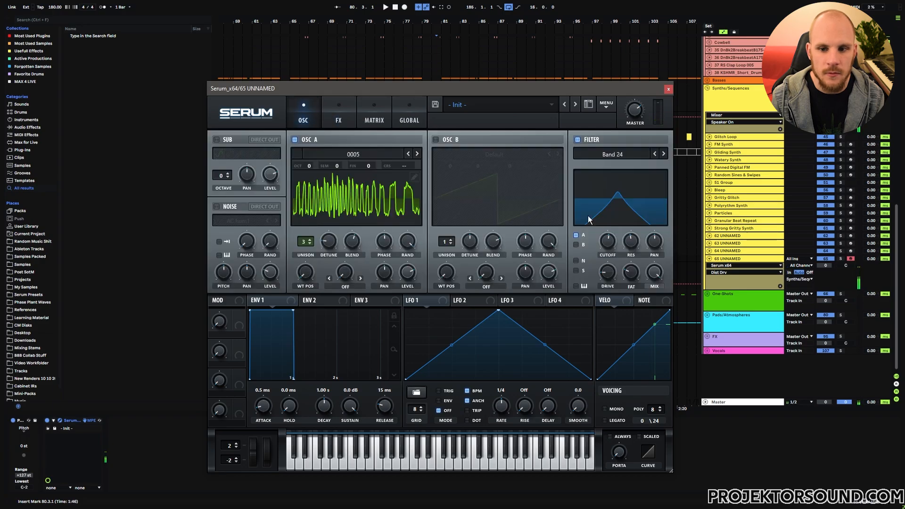
{"action": "mouse_move", "coordinate": [608, 239]}
{"action": "left_mouse_down"}
{"action": "mouse_move", "coordinate": [615, 207]}
{"action": "mouse_move", "coordinate": [610, 225]}
{"action": "left_mouse_up"}
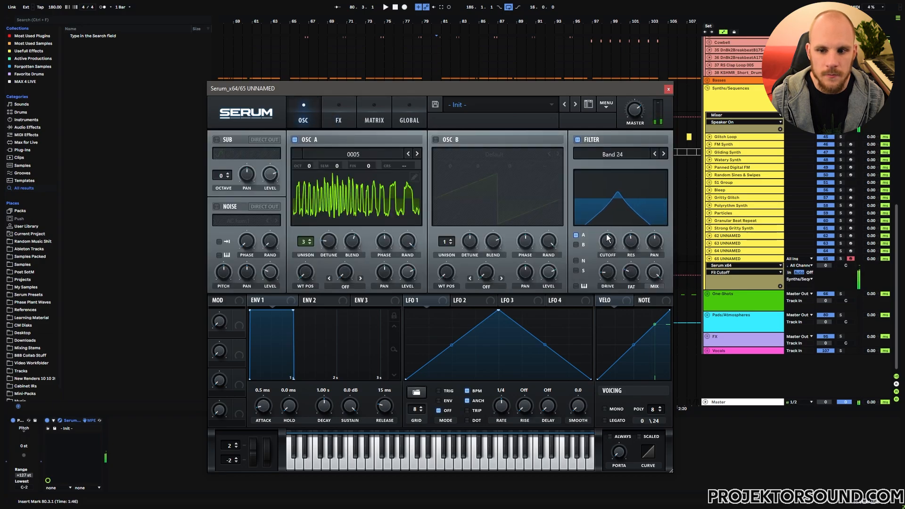
{"action": "left_click", "coordinate": [335, 111]}
{"action": "left_click_drag", "start_coordinate": [622, 150], "coordinate": [623, 164]}
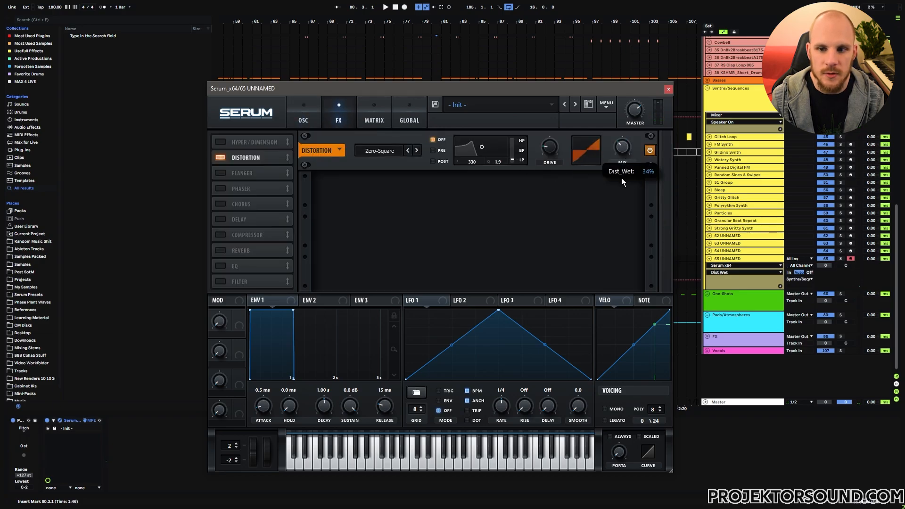
{"action": "left_click", "coordinate": [289, 113]}
{"action": "mouse_move", "coordinate": [612, 246]}
{"action": "left_mouse_down"}
{"action": "mouse_move", "coordinate": [621, 219]}
{"action": "mouse_move", "coordinate": [618, 244]}
{"action": "left_mouse_up"}
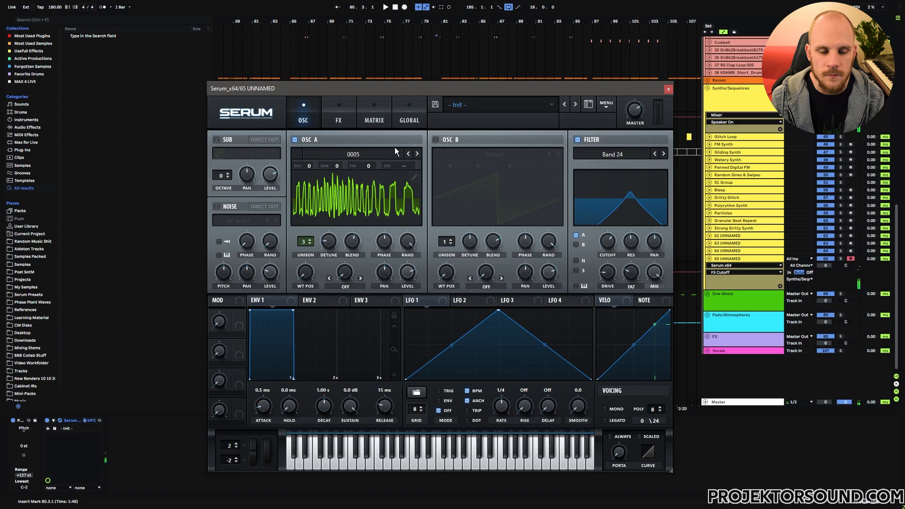
Step: Add Hyper/Dimension after the distortion with the Dimension mix at 25% and an adjusted size, and lower the filter cutoff
{"action": "left_click", "coordinate": [338, 115]}
{"action": "left_click", "coordinate": [222, 142]}
{"action": "left_click_drag", "start_coordinate": [222, 142], "coordinate": [256, 163]}
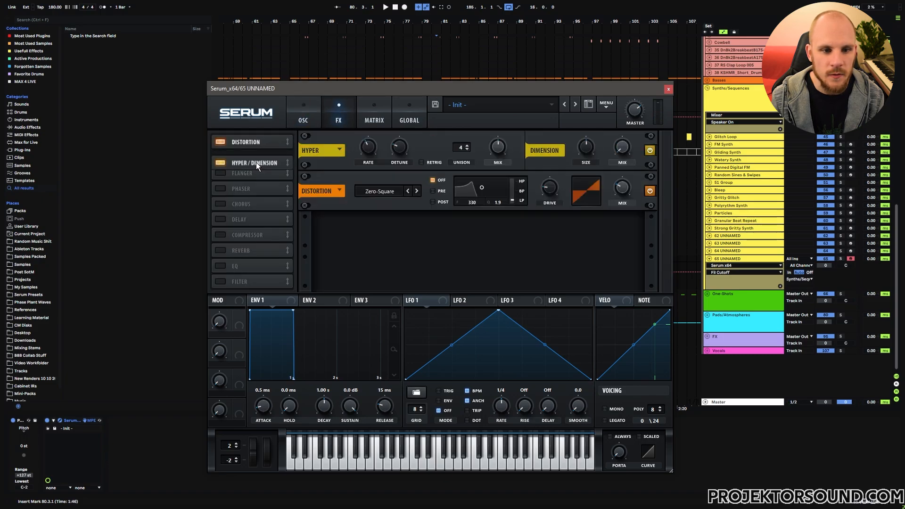
{"action": "left_click", "coordinate": [502, 192]}
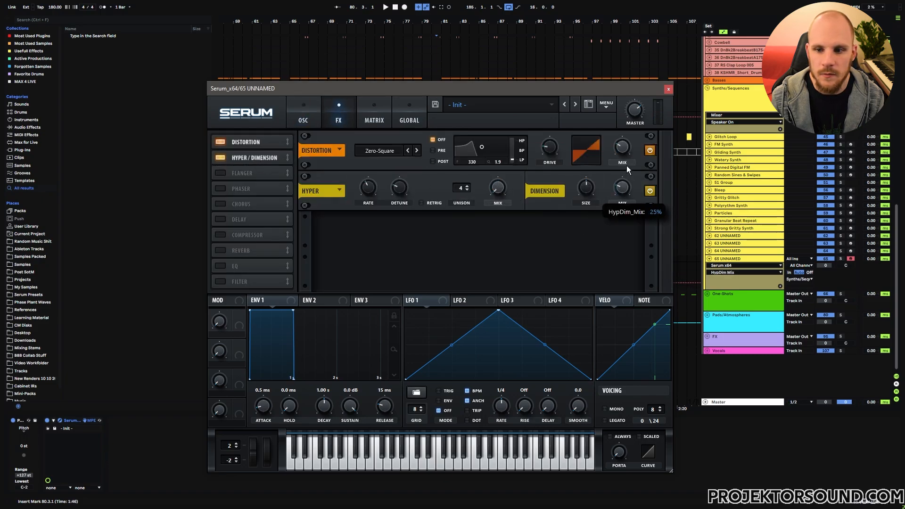
{"action": "left_click", "coordinate": [586, 188]}
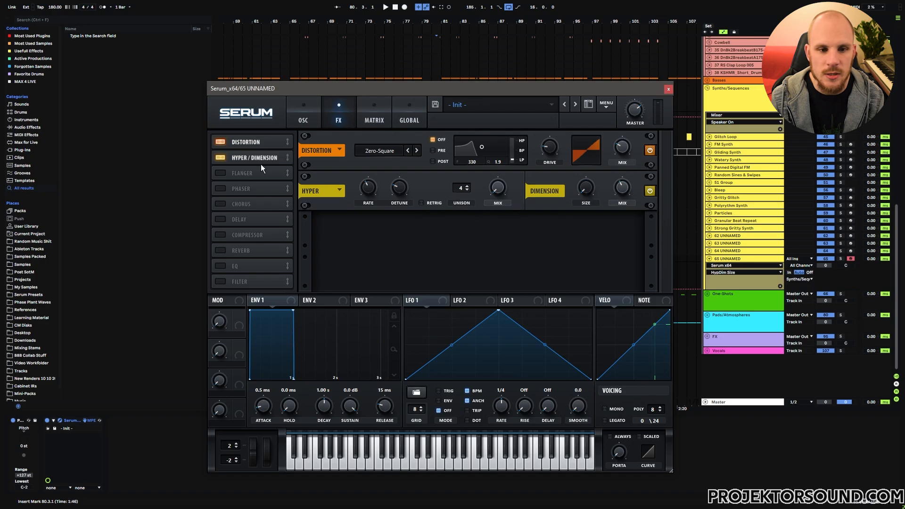
{"action": "left_click", "coordinate": [303, 121]}
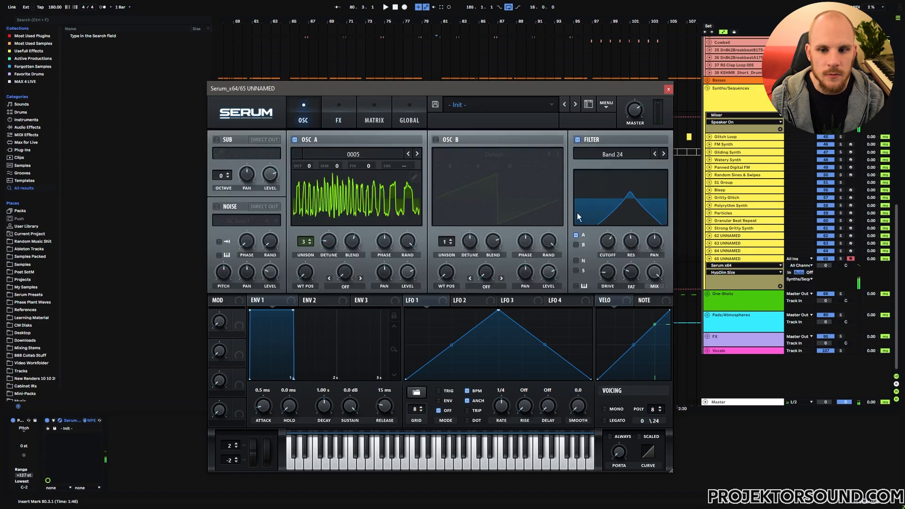
{"action": "left_click_drag", "start_coordinate": [608, 240], "coordinate": [611, 259]}
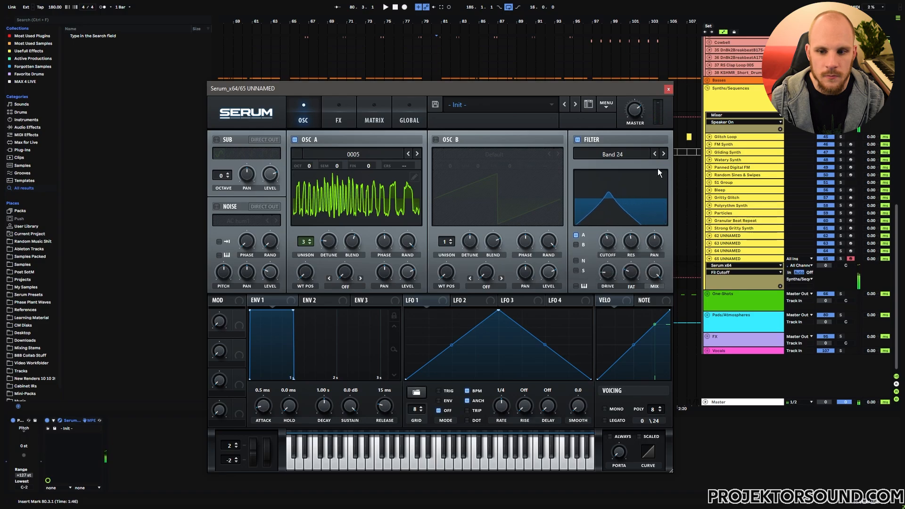
Step: Copy the Arpeggiator, Random All and Velocity devices from 64 UNNAMED and paste them before Serum on 65 UNNAMED
{"action": "left_click", "coordinate": [729, 250]}
{"action": "left_click_drag", "start_coordinate": [844, 501], "coordinate": [545, 495]}
{"action": "left_click", "coordinate": [95, 419]}
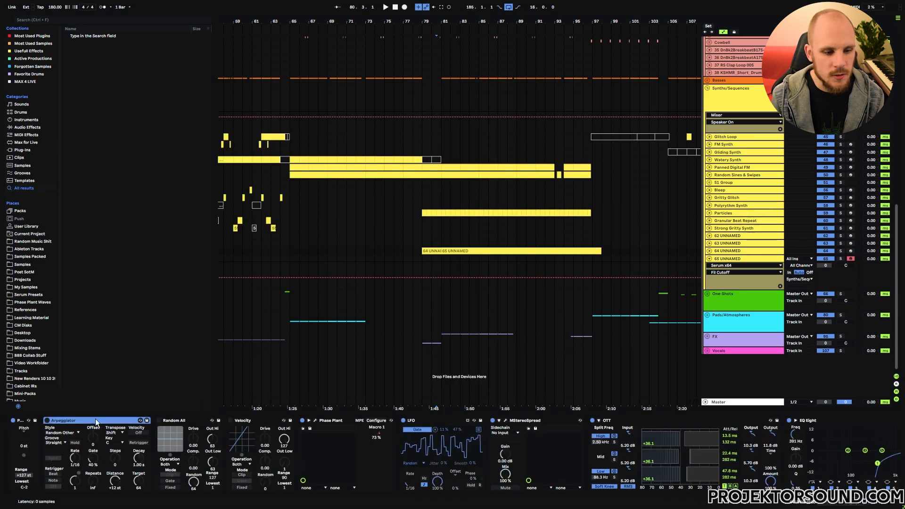
{"action": "left_click", "coordinate": [246, 420], "text": "shift"}
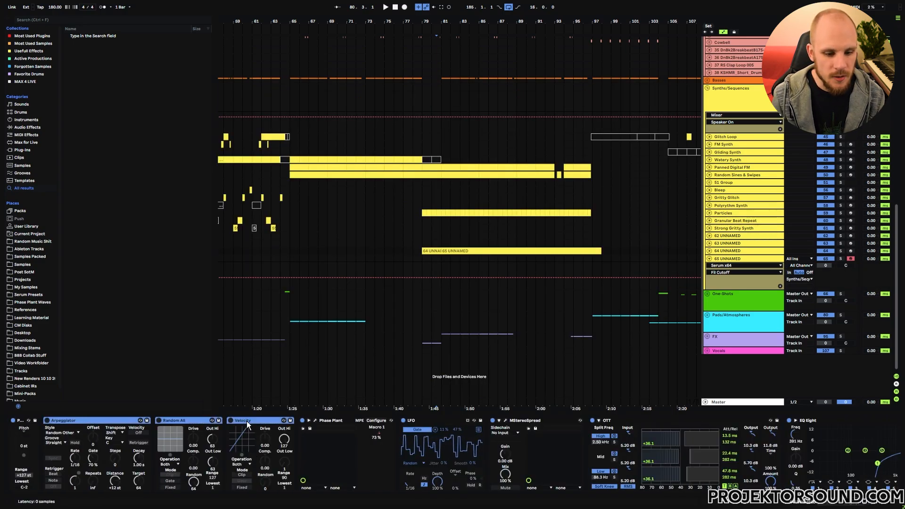
{"action": "left_click", "coordinate": [734, 260]}
{"action": "left_click", "coordinate": [357, 453]}
{"action": "key", "text": "ctrl+v"}
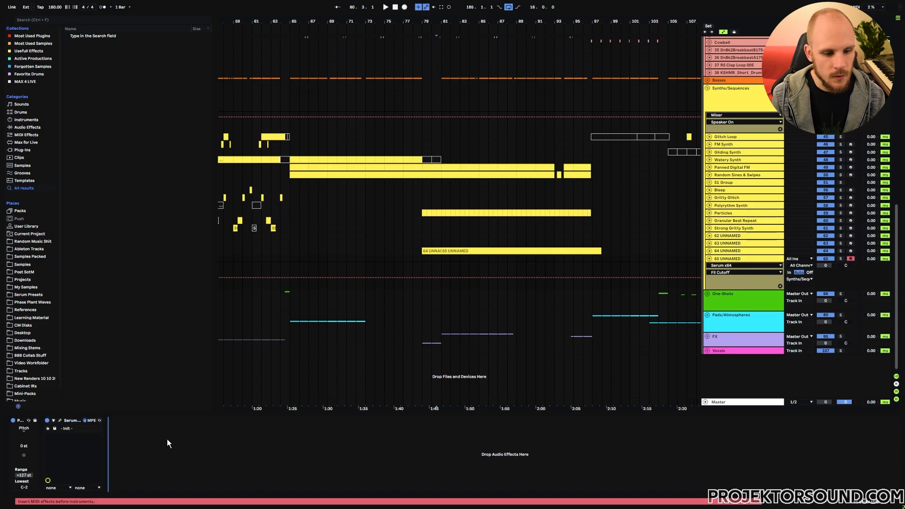
{"action": "left_click", "coordinate": [74, 420]}
{"action": "key", "text": "ctrl+v"}
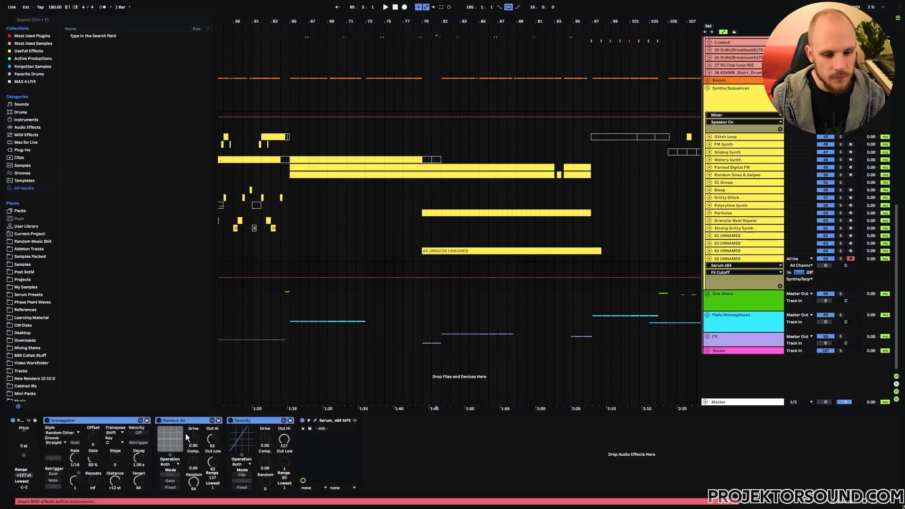
{"action": "left_click", "coordinate": [529, 445]}
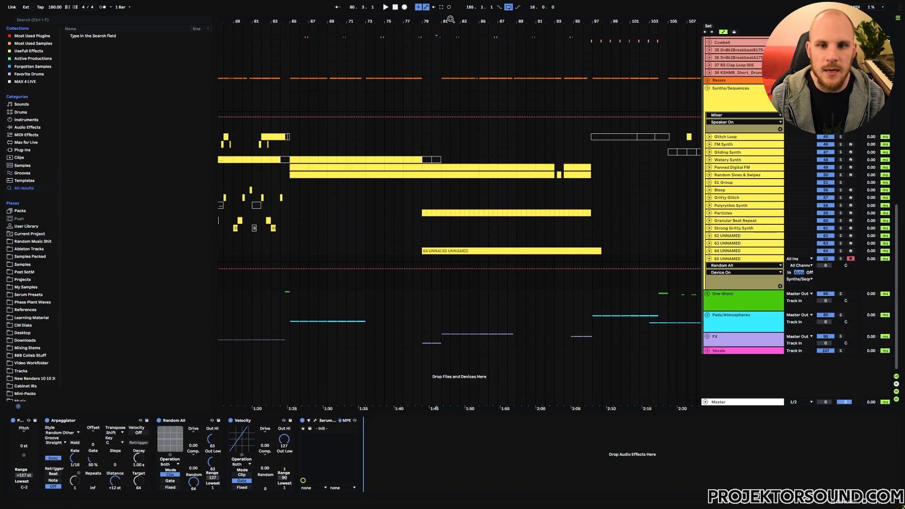
Step: Create a MIDI clip on 65 UNNAMED from 79.1.1 to 81.1.1 and fill its whole length with an F#0 note
{"action": "left_click_drag", "start_coordinate": [450, 19], "coordinate": [452, 101]}
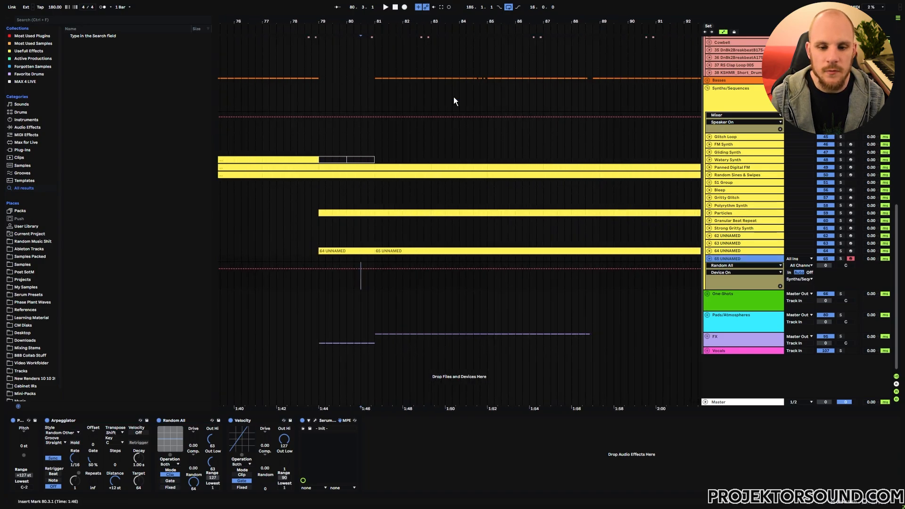
{"action": "left_click", "coordinate": [710, 251]}
{"action": "left_click_drag", "start_coordinate": [399, 295], "coordinate": [438, 287]}
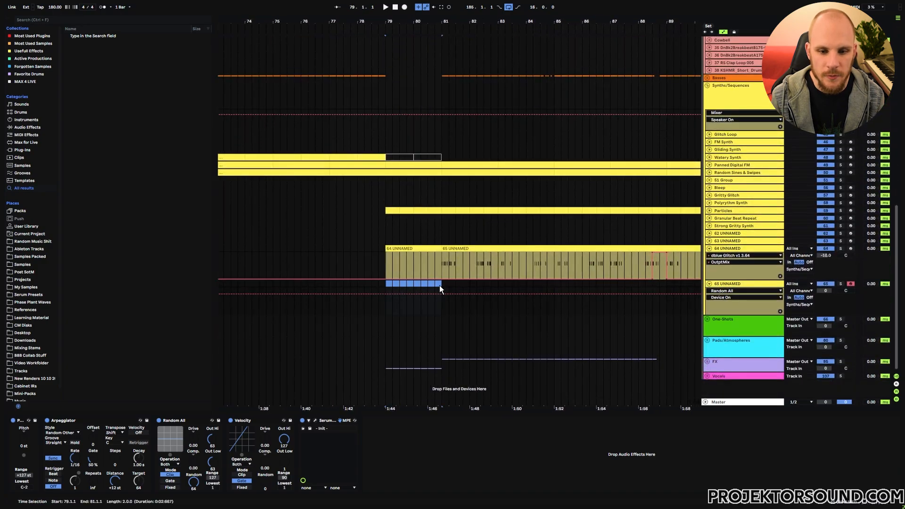
{"action": "key", "text": "ctrl+shift+m"}
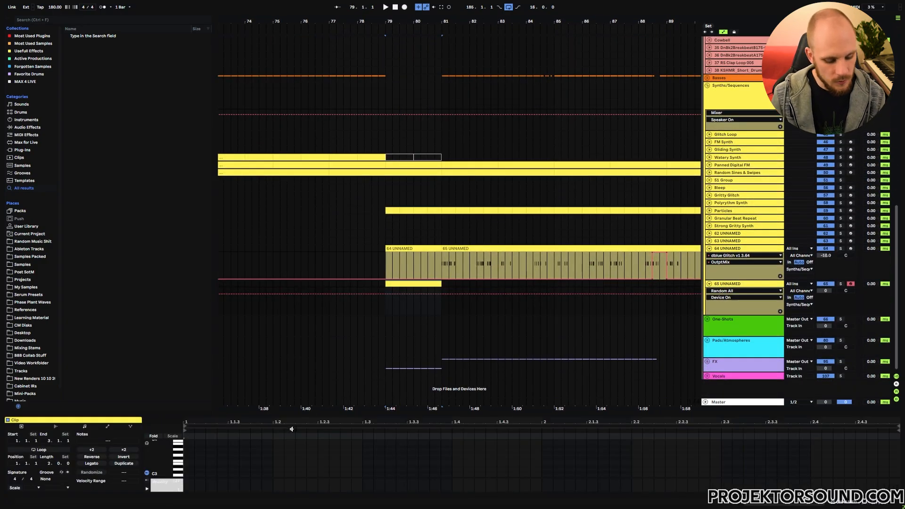
{"action": "scroll", "coordinate": [188, 463], "scroll_direction": "down", "scroll_amount": 5}
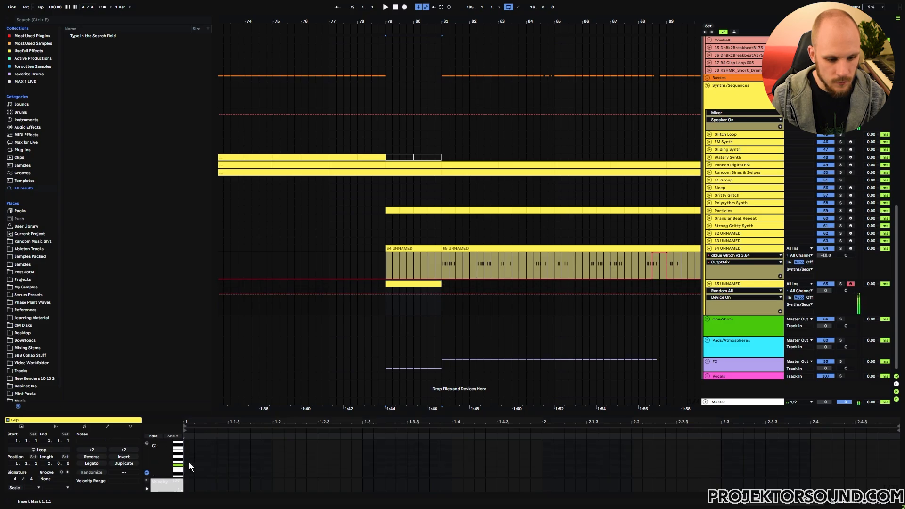
{"action": "double_click", "coordinate": [186, 465]}
{"action": "left_click_drag", "start_coordinate": [191, 466], "coordinate": [895, 476]}
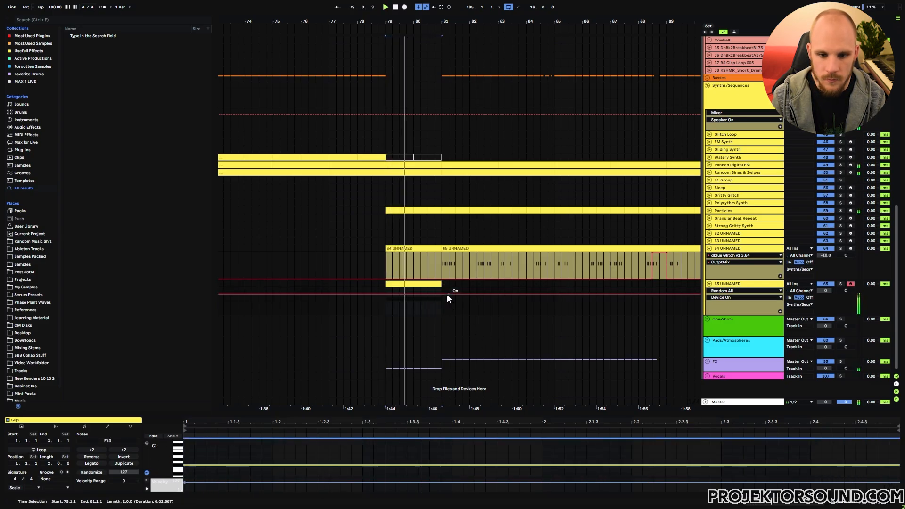
Step: Create a one-beat MIDI clip at 82.1.1 on 65 UNNAMED and fill it with an F#0 note
{"action": "left_click", "coordinate": [444, 306]}
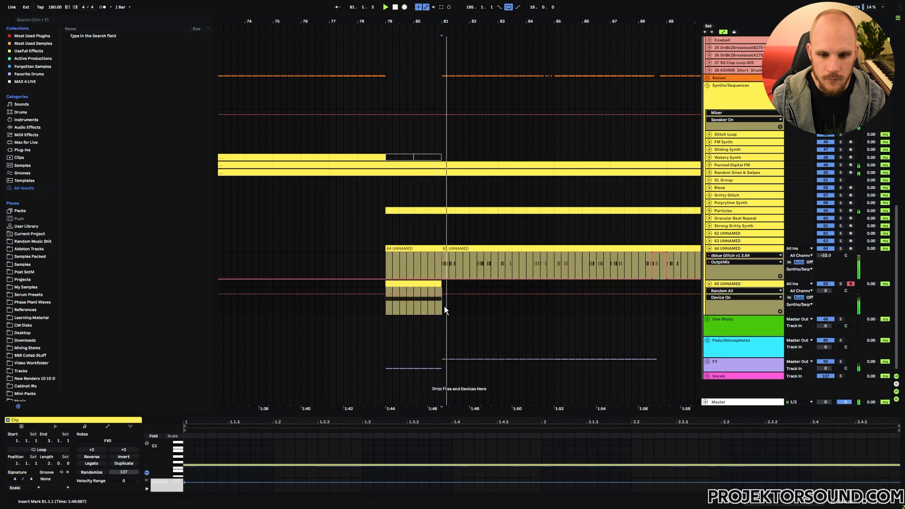
{"action": "double_click", "coordinate": [472, 284]}
{"action": "key", "text": "space"}
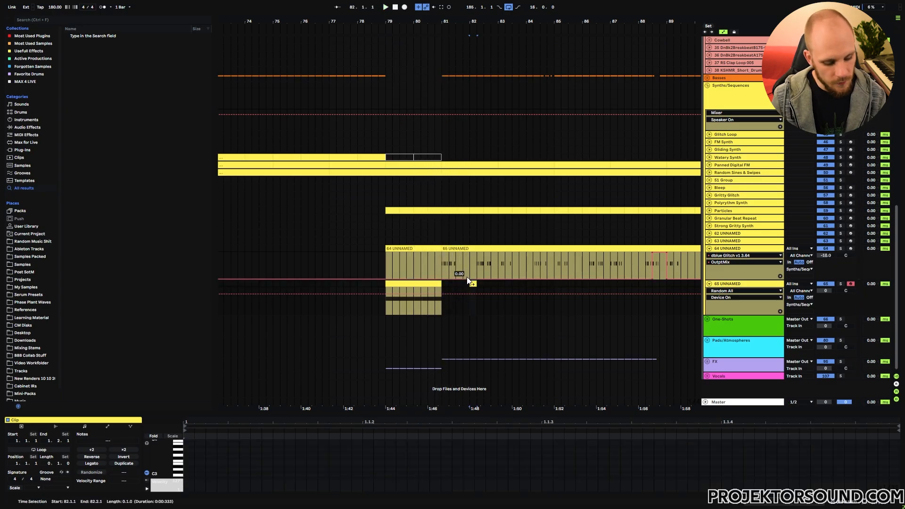
{"action": "left_click", "coordinate": [218, 478]}
{"action": "scroll", "coordinate": [189, 462], "scroll_direction": "down", "scroll_amount": 10}
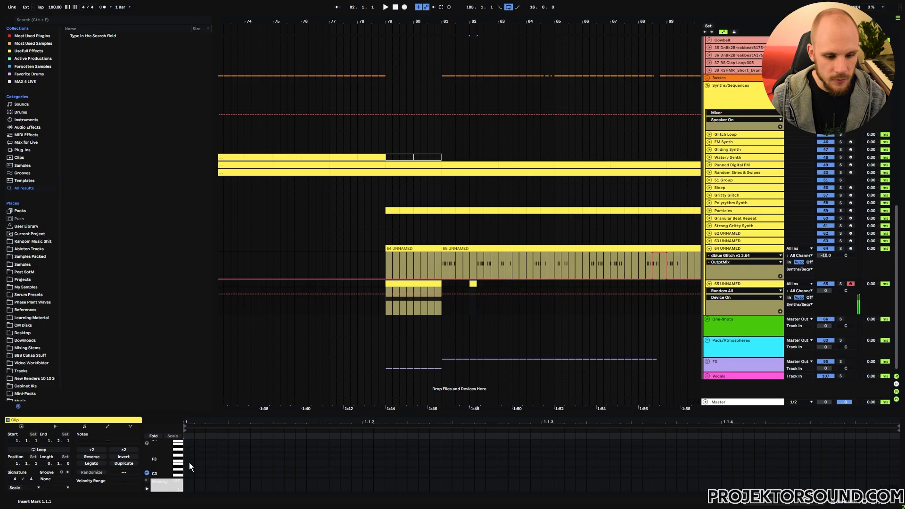
{"action": "double_click", "coordinate": [188, 465]}
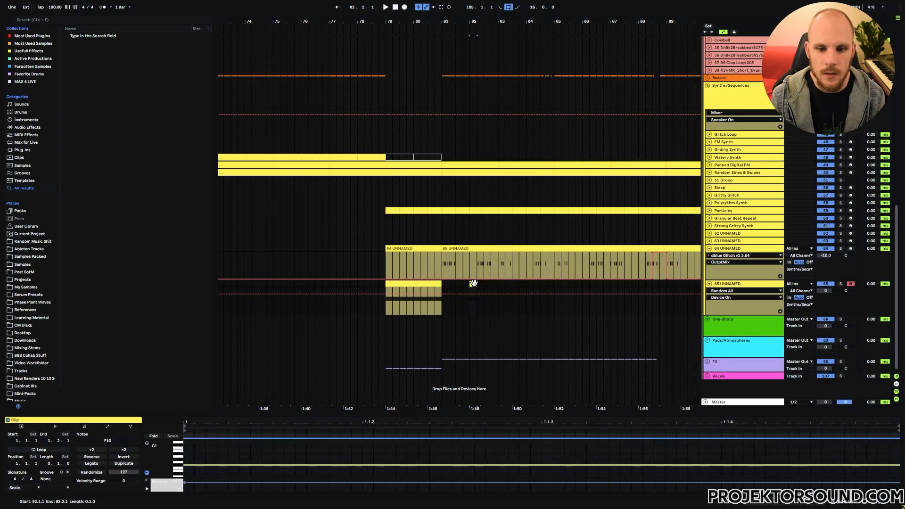
Step: Paste the one-beat clip at 82.4.1 on 65 UNNAMED and duplicate the section from 81.1.1 to 83.1.1 repeatedly up to 89.1.1
{"action": "left_click", "coordinate": [493, 284]}
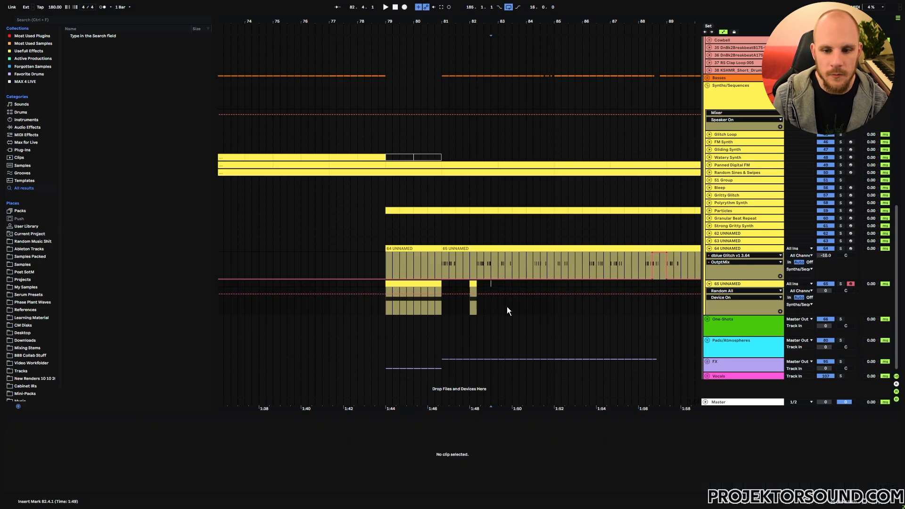
{"action": "key", "text": "ctrl+v"}
{"action": "left_click_drag", "start_coordinate": [444, 284], "coordinate": [485, 286]}
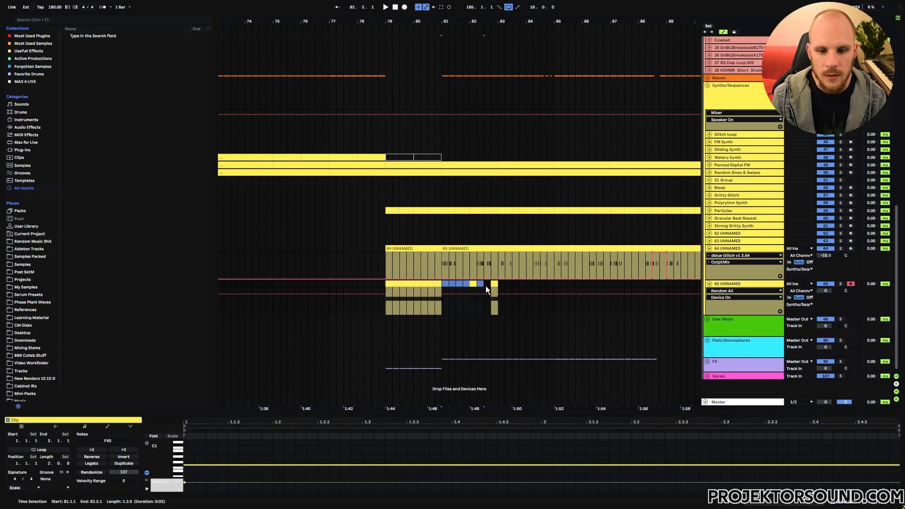
{"action": "key", "text": "ctrl+d"}
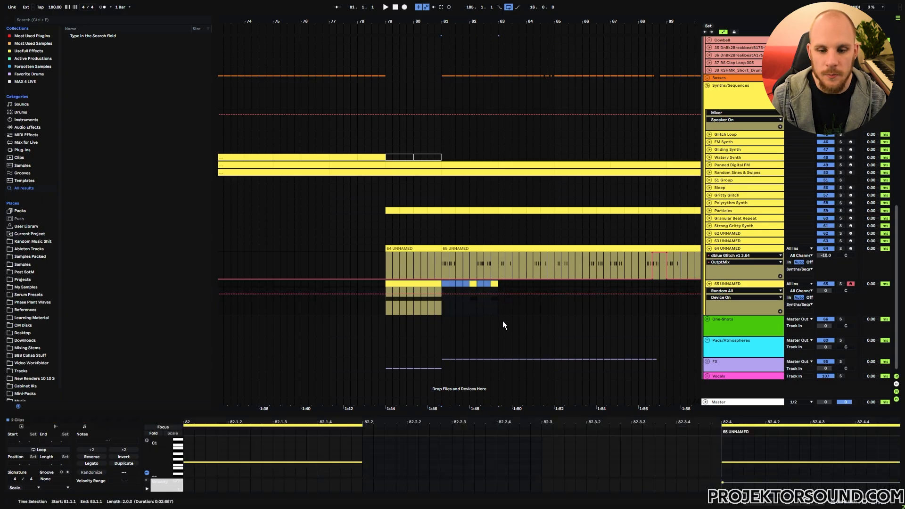
{"action": "key", "text": "ctrl+d"}
{"action": "key", "text": "ctrl+d"}
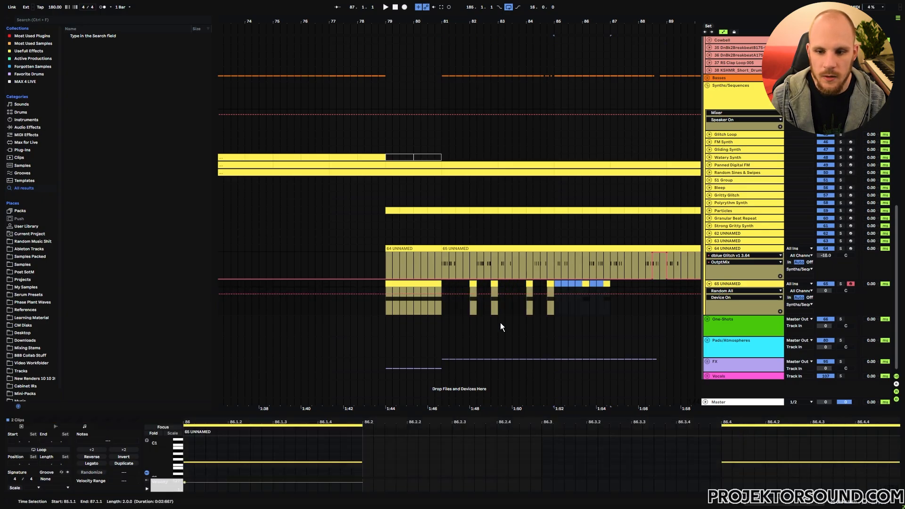
Step: Delete the clip at 88.4.1 on 65 UNNAMED and extend the 88.1.1 clip and its F#0 note back to 87.3.1
{"action": "left_click_drag", "start_coordinate": [673, 286], "coordinate": [659, 285]}
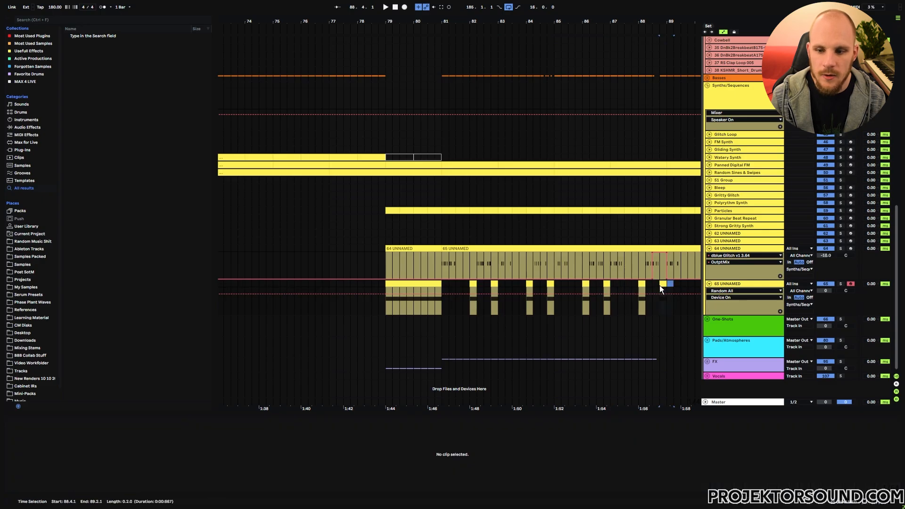
{"action": "key", "text": "Delete"}
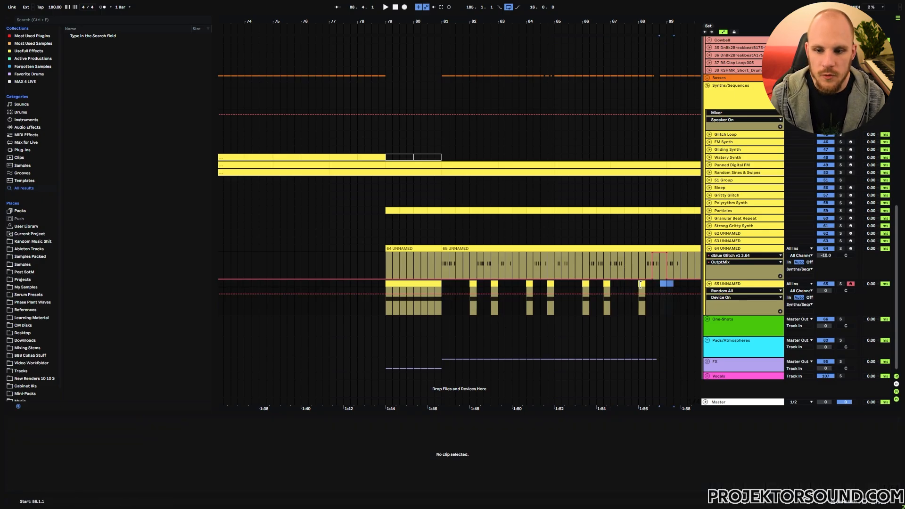
{"action": "left_click_drag", "start_coordinate": [640, 285], "coordinate": [625, 288]}
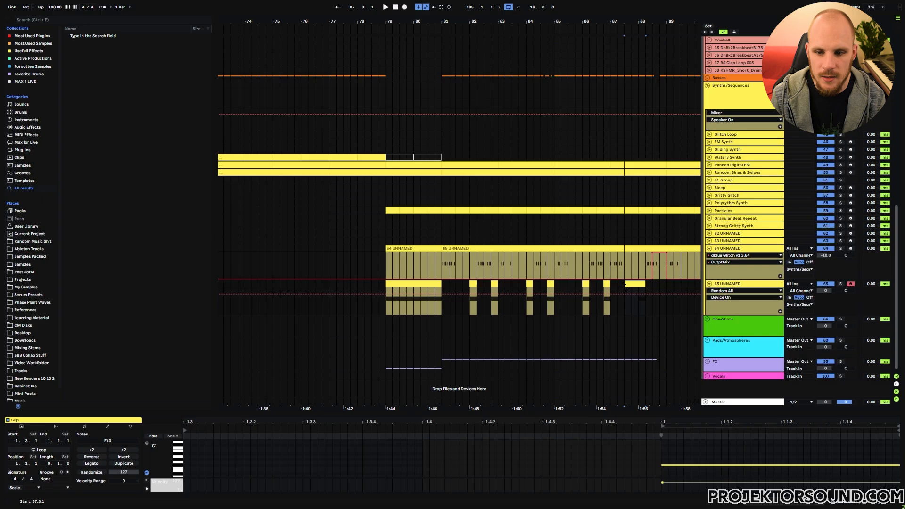
{"action": "left_click", "coordinate": [664, 469]}
{"action": "left_click_drag", "start_coordinate": [663, 469], "coordinate": [184, 469]}
Step: Duplicate the 65 UNNAMED section from 81.1.1 to 89.1.1 so the copy fills 89.1.1 to 97.1.1
{"action": "mouse_move", "coordinate": [666, 287]}
{"action": "left_mouse_down"}
{"action": "mouse_move", "coordinate": [442, 291]}
{"action": "mouse_move", "coordinate": [483, 304]}
{"action": "mouse_move", "coordinate": [662, 301]}
{"action": "left_mouse_up"}
{"action": "key", "text": "ctrl+d"}
Step: Copy the LFO from 64 UNNAMED, paste it after Serum on 65 UNNAMED, and map it to the Arpeggiator's Gate
{"action": "double_click", "coordinate": [736, 285]}
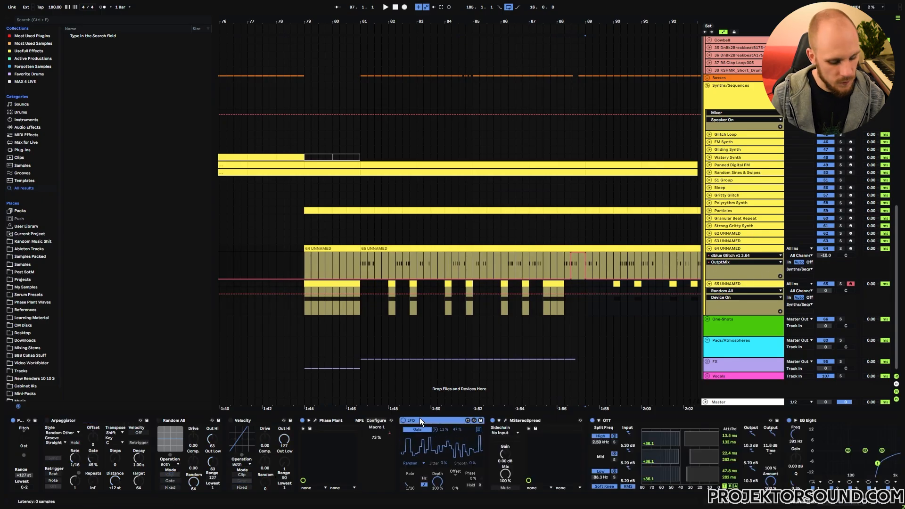
{"action": "left_click", "coordinate": [733, 285]}
{"action": "left_click", "coordinate": [635, 491]}
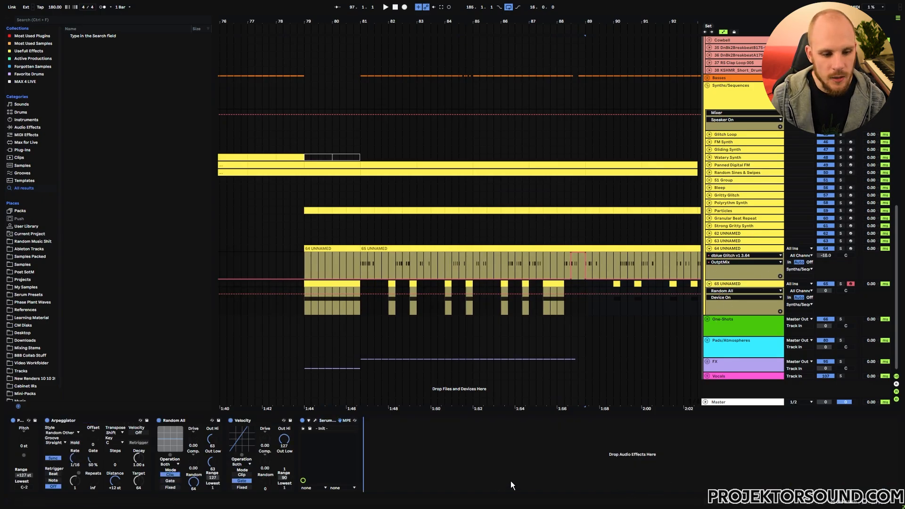
{"action": "key", "text": "ctrl+v"}
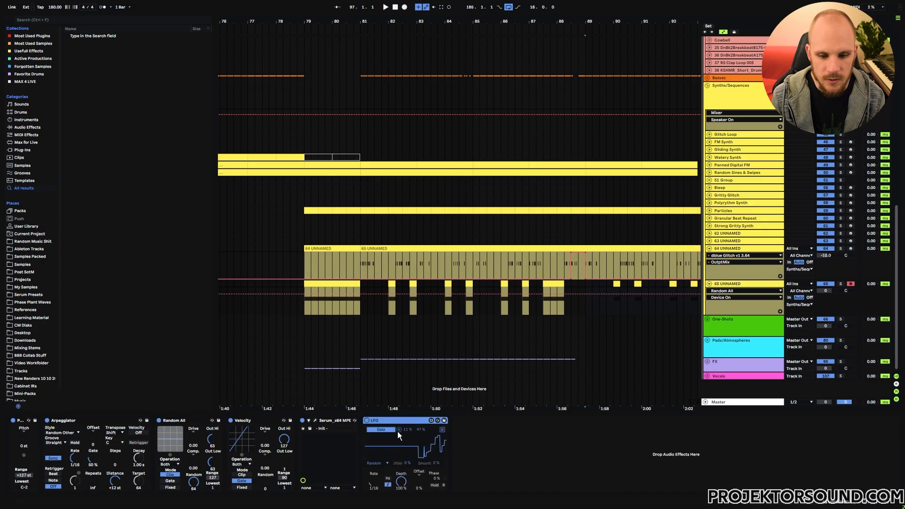
{"action": "left_click", "coordinate": [92, 460]}
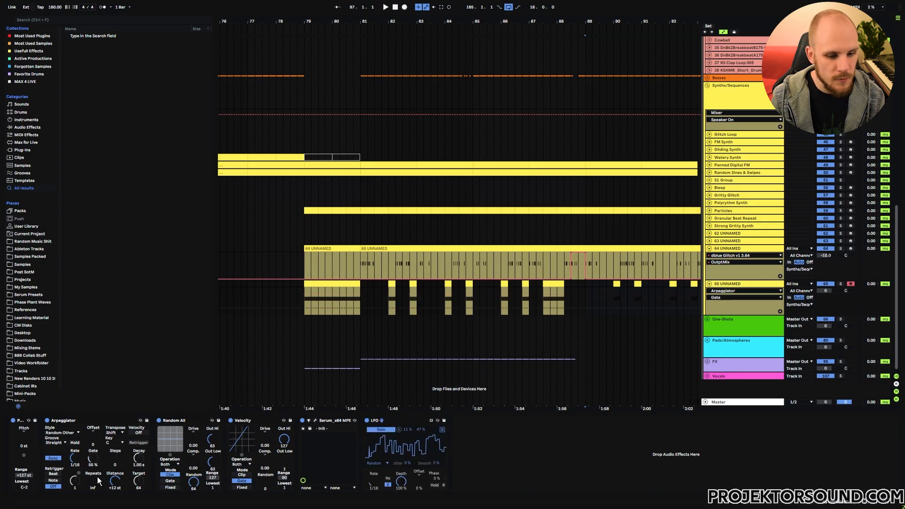
Step: Assign Macro 1 to the filter cutoff in Serum on 65 UNNAMED with a modulation amount of 45
{"action": "left_click", "coordinate": [314, 420]}
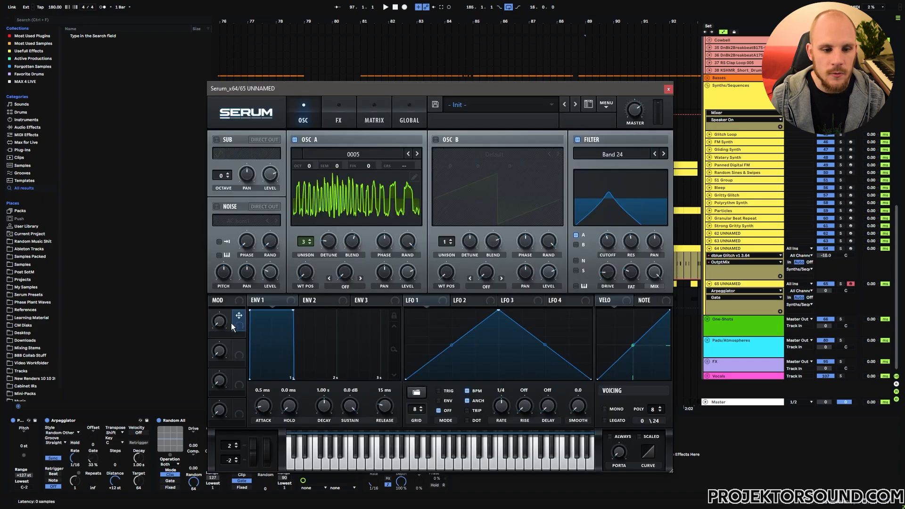
{"action": "left_click_drag", "start_coordinate": [610, 242], "coordinate": [600, 237]}
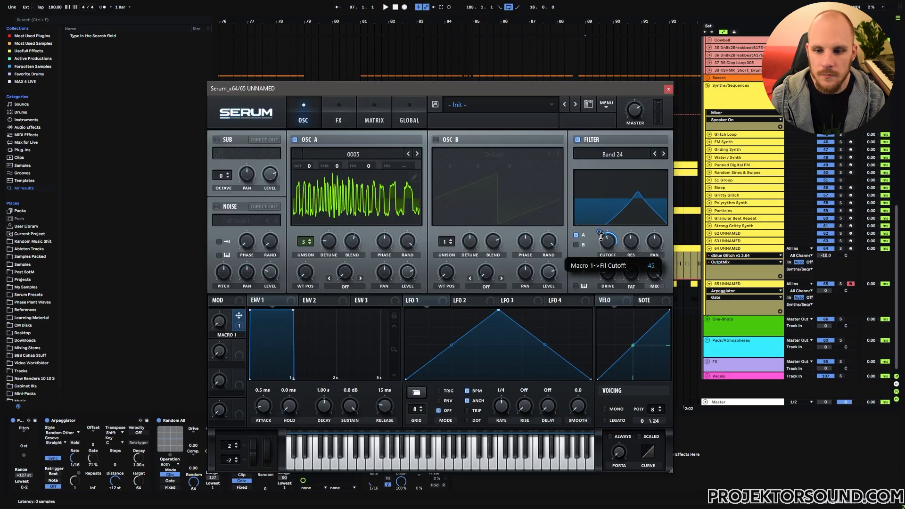
{"action": "left_click_drag", "start_coordinate": [221, 327], "coordinate": [206, 488]}
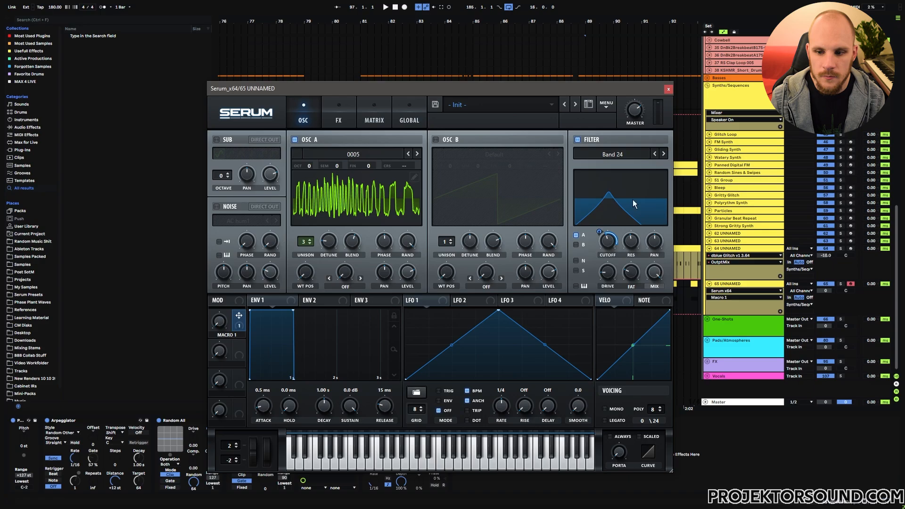
{"action": "left_click", "coordinate": [669, 90]}
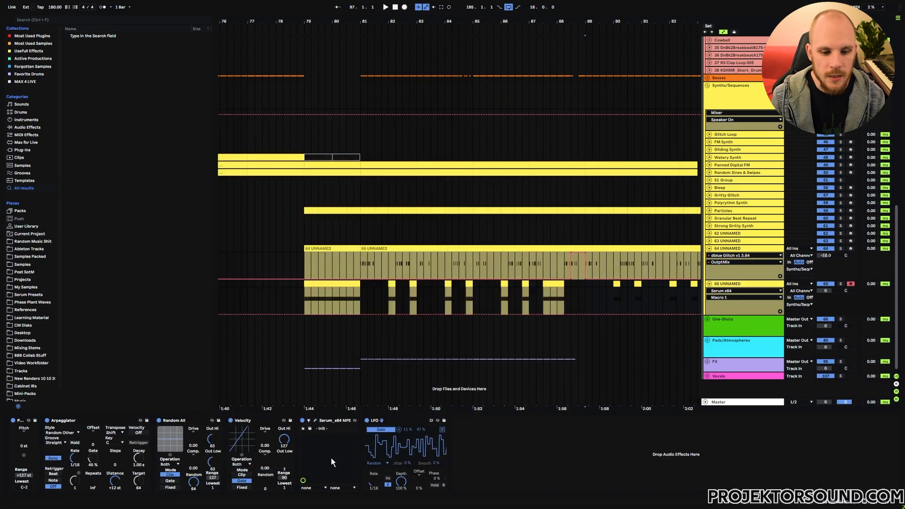
Step: Expose Serum's Macro 1 as a configured device parameter and MIDI-map it to CC 82 on channel 1
{"action": "left_click", "coordinate": [380, 421]}
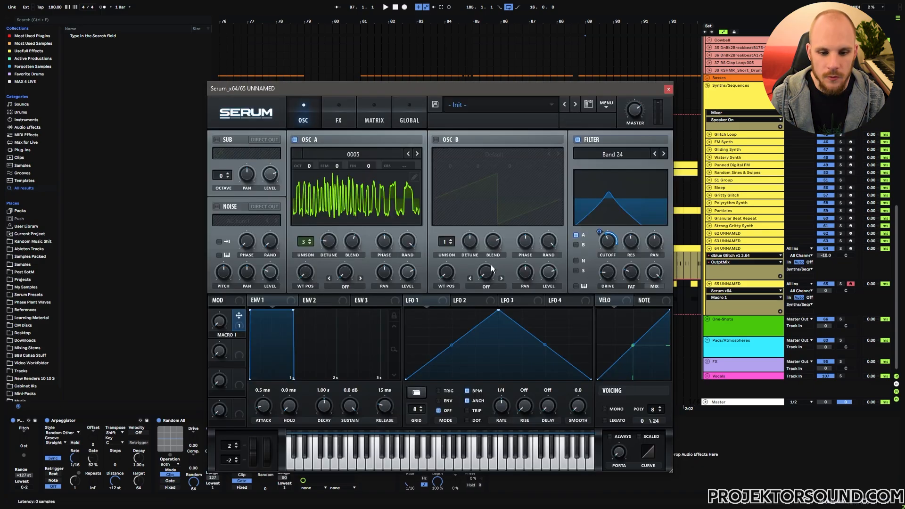
{"action": "left_click", "coordinate": [669, 90]}
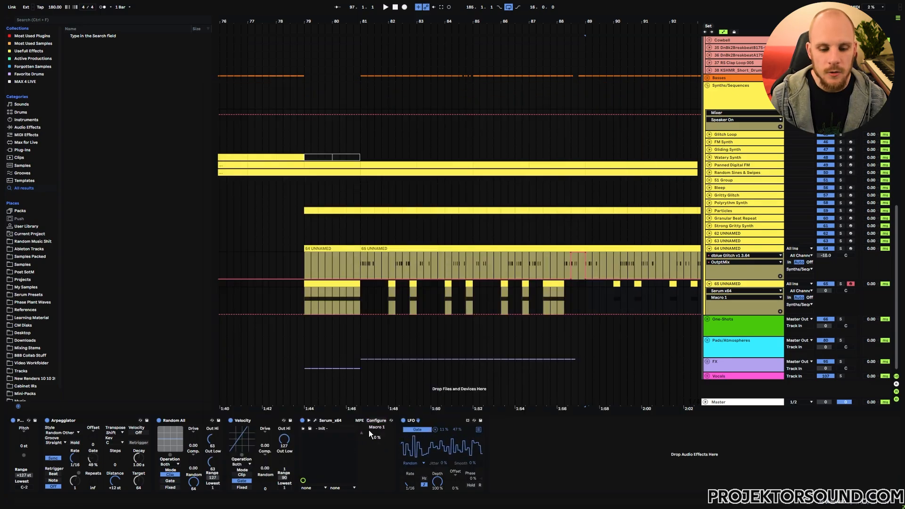
{"action": "right_click", "coordinate": [368, 430]}
{"action": "left_click", "coordinate": [389, 463]}
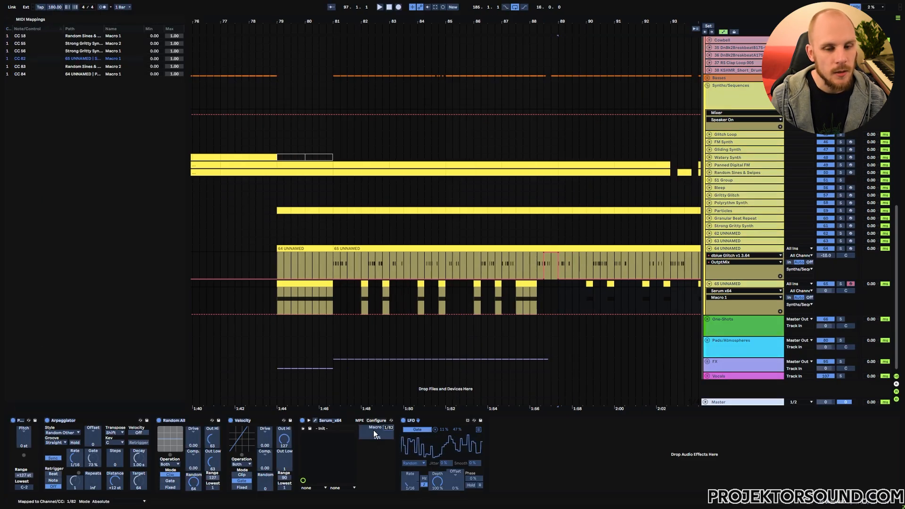
{"action": "key", "text": "ctrl+m"}
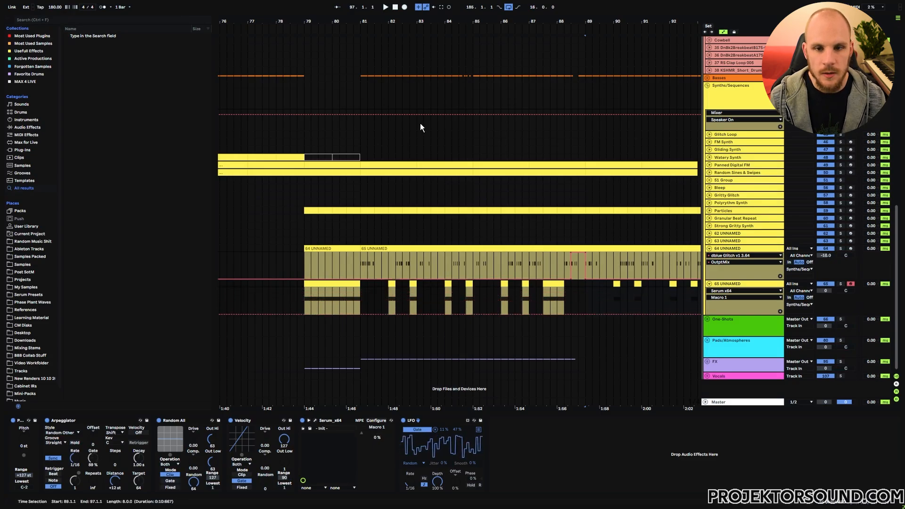
Step: Record Macro 1 movements on 65 UNNAMED from 78.1.1 to 98.1.1 and simplify the recorded automation envelope
{"action": "left_click", "coordinate": [405, 7]}
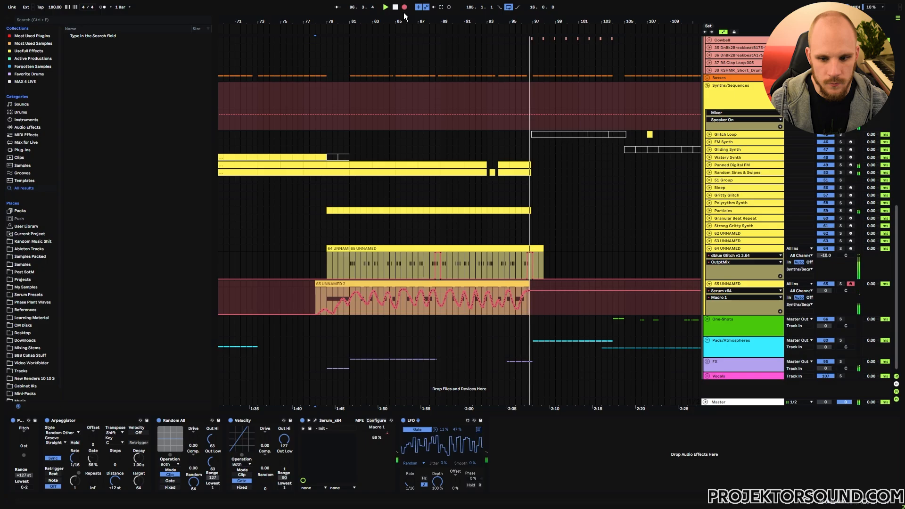
{"action": "left_click", "coordinate": [395, 7]}
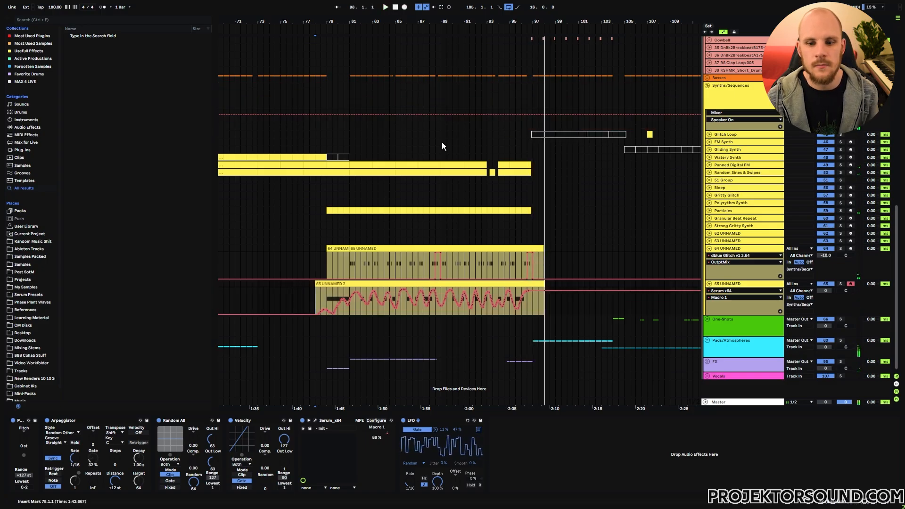
{"action": "left_click_drag", "start_coordinate": [541, 304], "coordinate": [325, 310]}
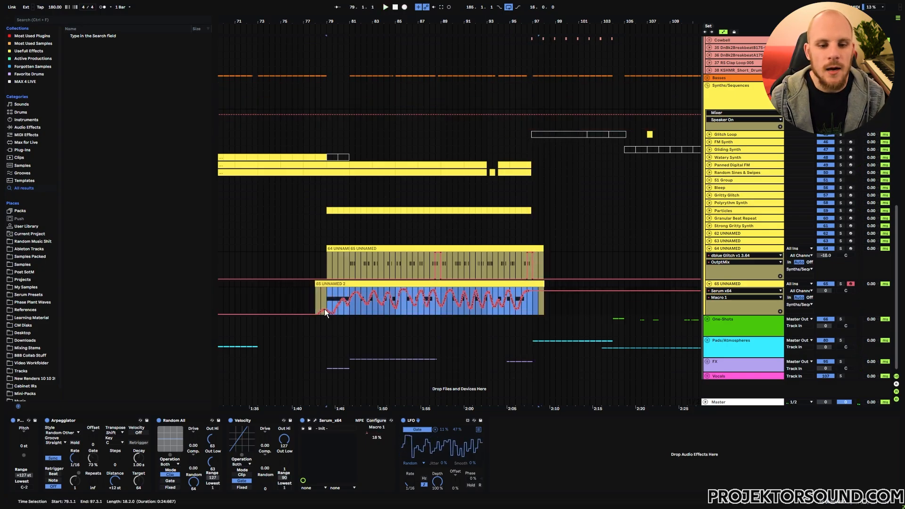
{"action": "right_click", "coordinate": [344, 298]}
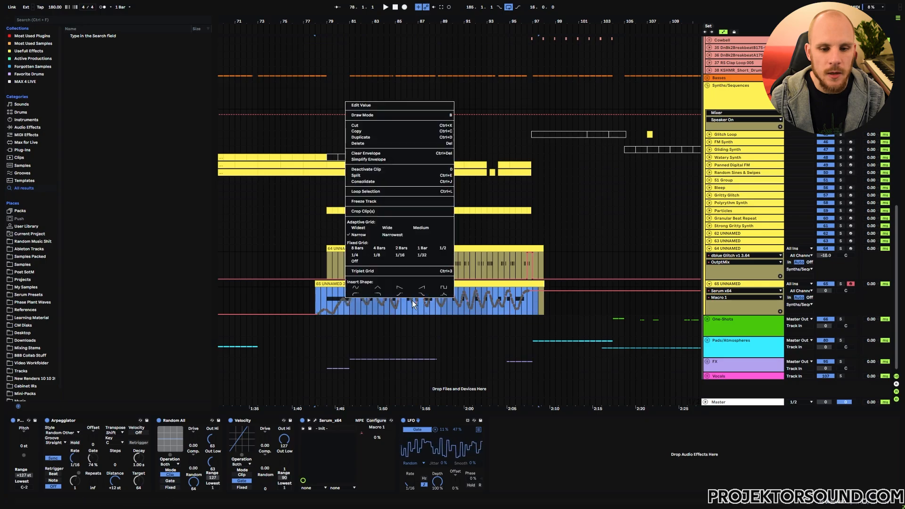
{"action": "left_click", "coordinate": [367, 159]}
{"action": "left_click", "coordinate": [377, 313]}
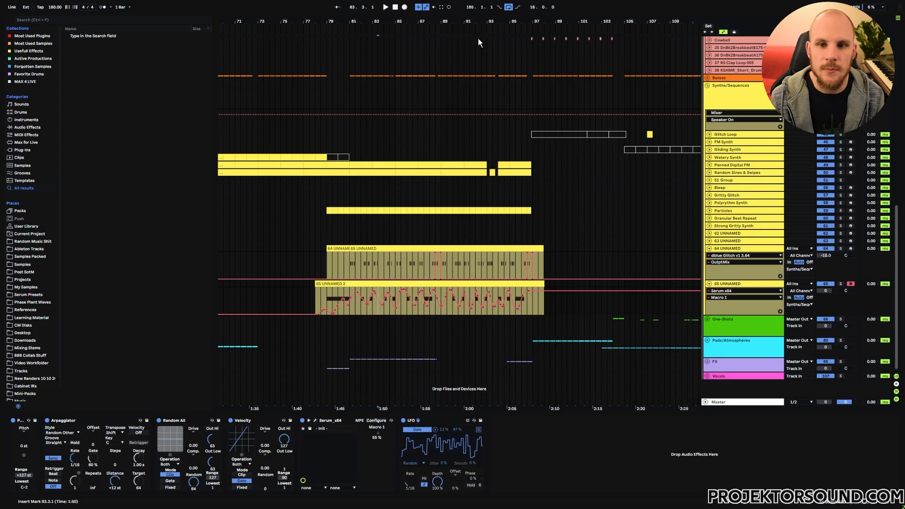
Step: Reshape the Macro 1 automation on 65 UNNAMED by lowering the trough late in bar 92 to the minimum and adjusting points around bar 94
{"action": "left_click_drag", "start_coordinate": [473, 22], "coordinate": [473, 80]}
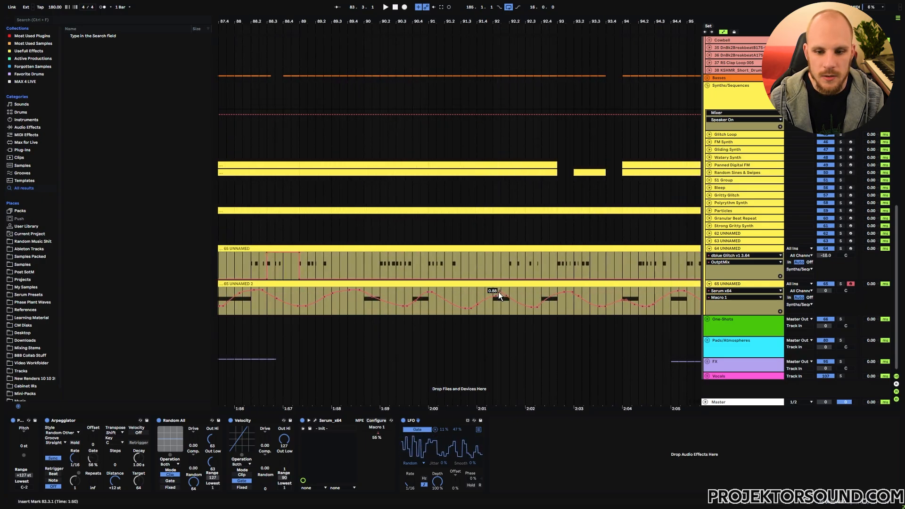
{"action": "left_click_drag", "start_coordinate": [519, 301], "coordinate": [540, 314]}
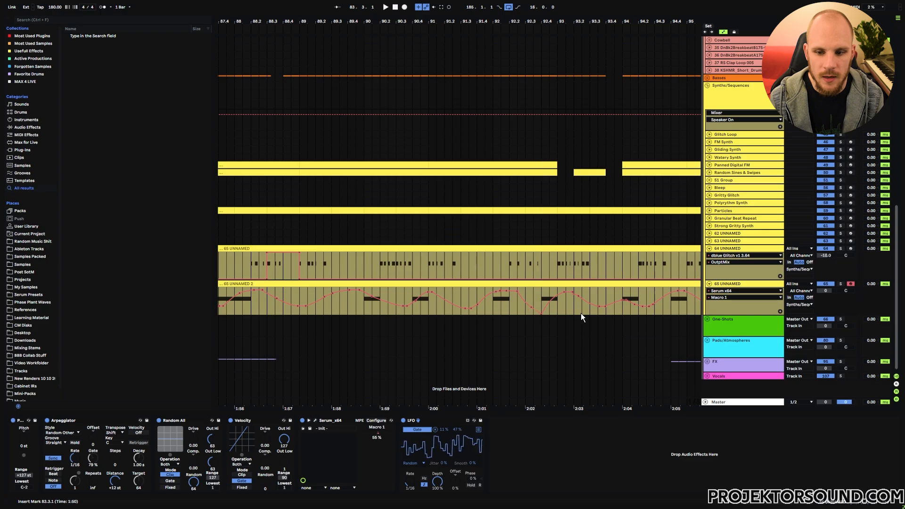
{"action": "left_click_drag", "start_coordinate": [620, 301], "coordinate": [622, 289]}
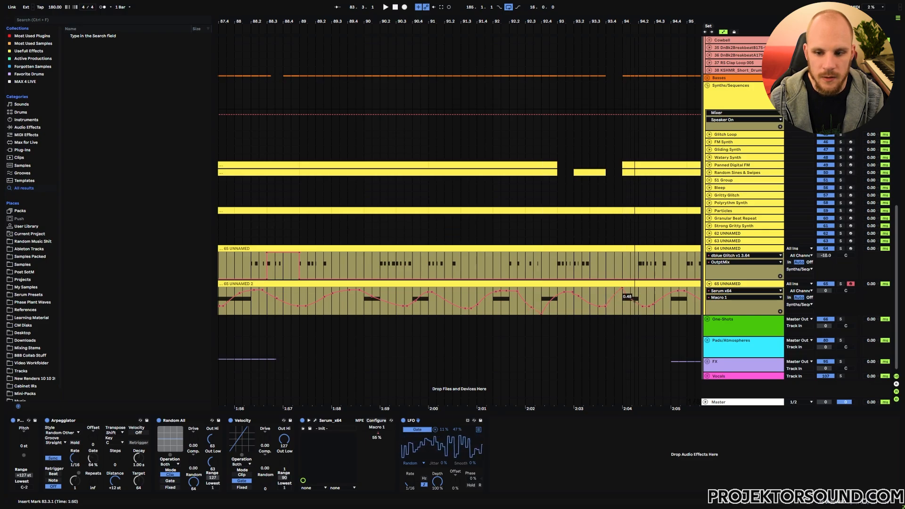
{"action": "left_click_drag", "start_coordinate": [642, 307], "coordinate": [653, 302]}
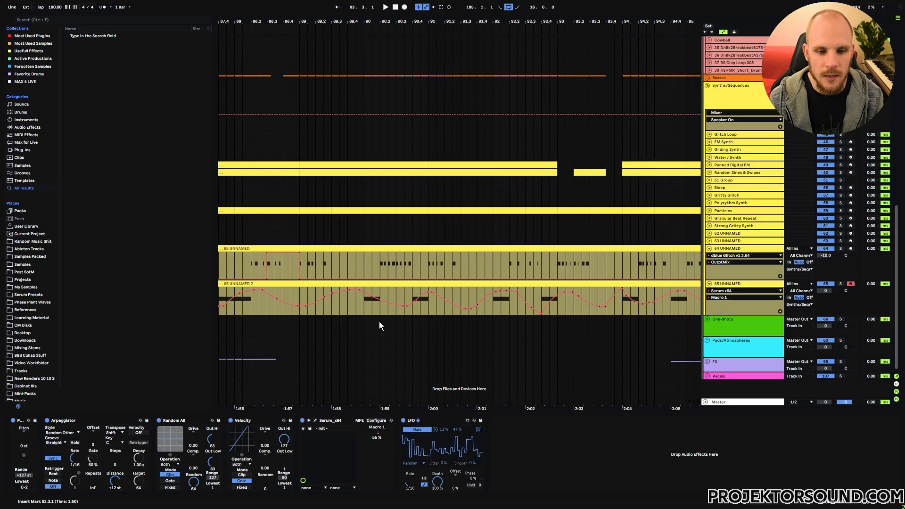
{"action": "left_click_drag", "start_coordinate": [376, 20], "coordinate": [495, 15]}
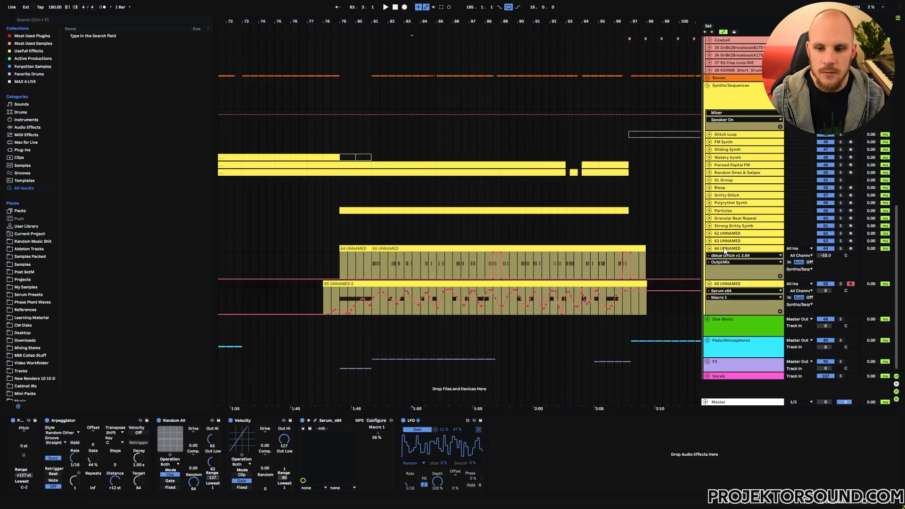
Step: Copy the effects from MStereoSpread through dblue Glitch on 64 UNNAMED and paste them after the LFO on 65 UNNAMED
{"action": "left_click", "coordinate": [726, 247]}
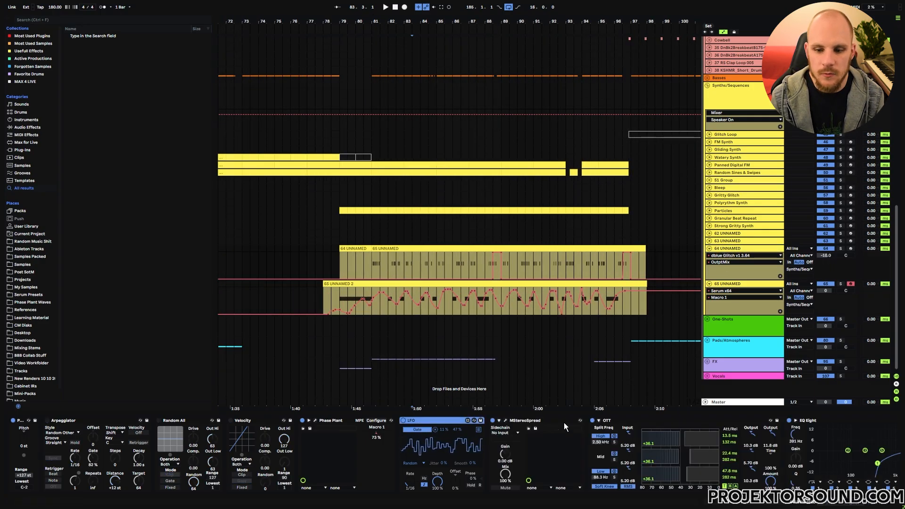
{"action": "left_click", "coordinate": [531, 427]}
{"action": "scroll", "coordinate": [830, 485], "scroll_direction": "right", "scroll_amount": 5}
{"action": "left_click", "coordinate": [786, 423], "text": "shift"}
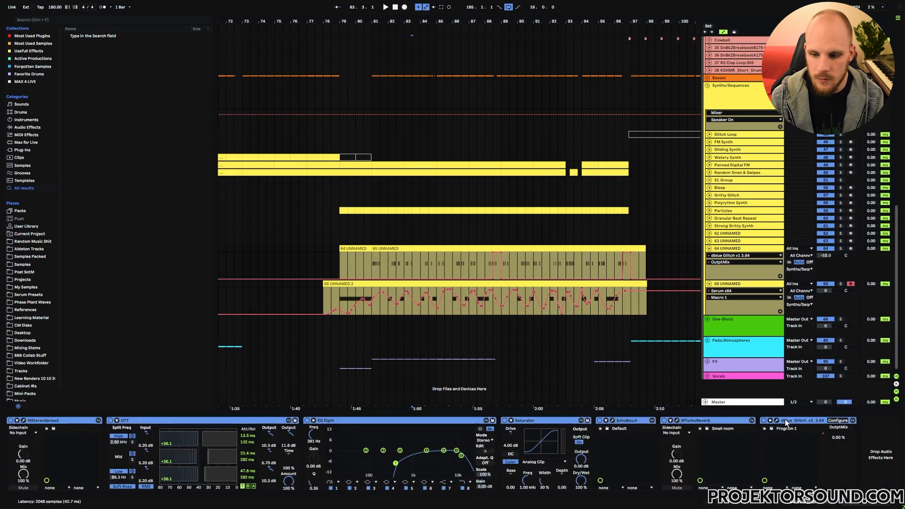
{"action": "left_click", "coordinate": [751, 284]}
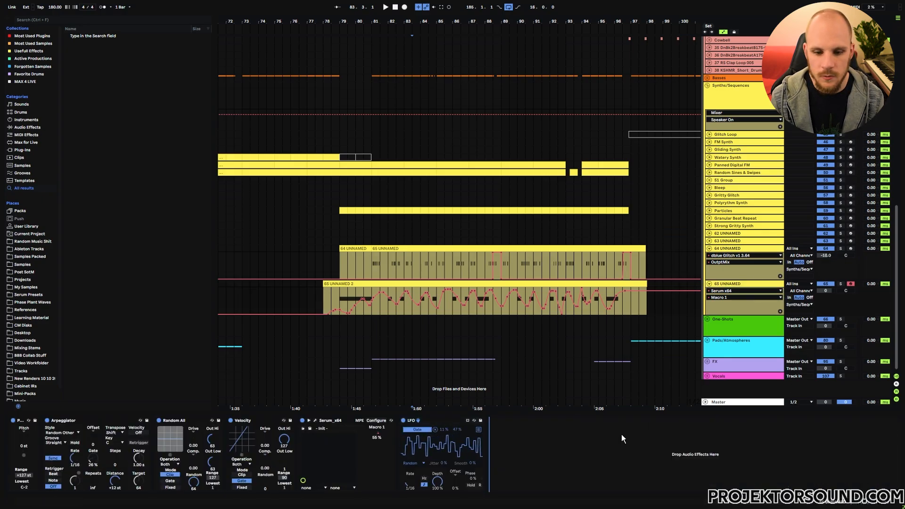
{"action": "left_click", "coordinate": [345, 300]}
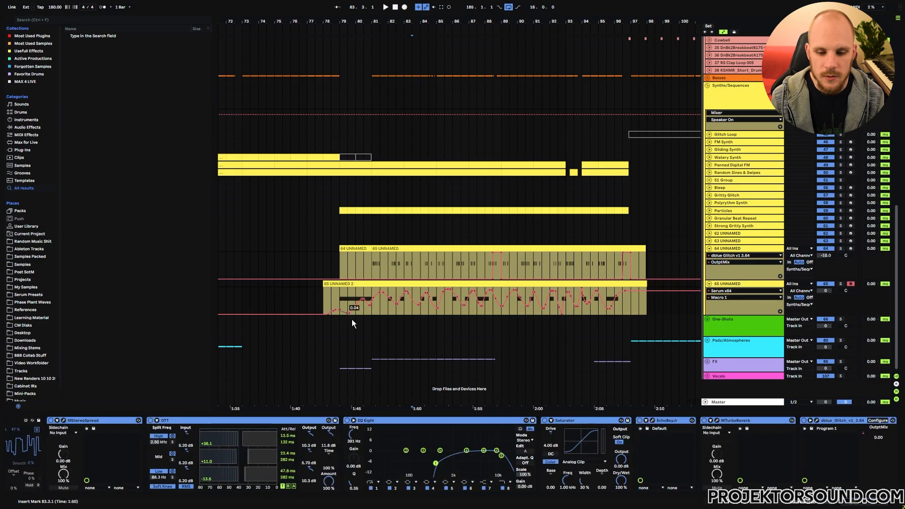
Step: Clear the copied OutptMix automation on 65 UNNAMED from 87.3.1 to 98.1.1 and add a spike in it just before bar 81
{"action": "left_click", "coordinate": [864, 434]}
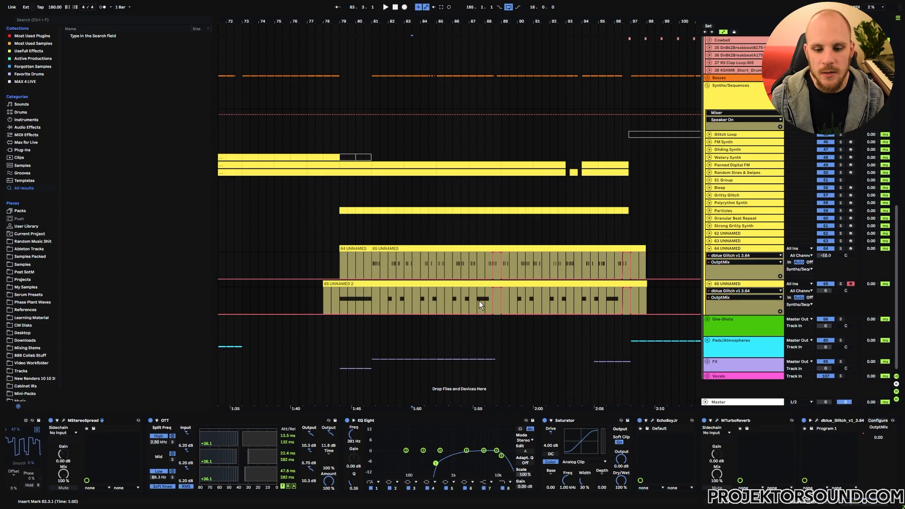
{"action": "left_click_drag", "start_coordinate": [477, 301], "coordinate": [642, 313]}
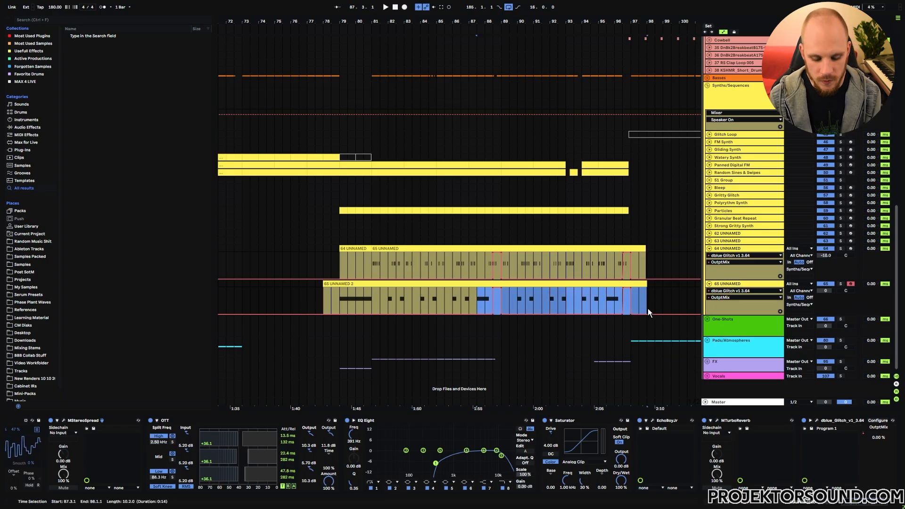
{"action": "left_click", "coordinate": [363, 314]}
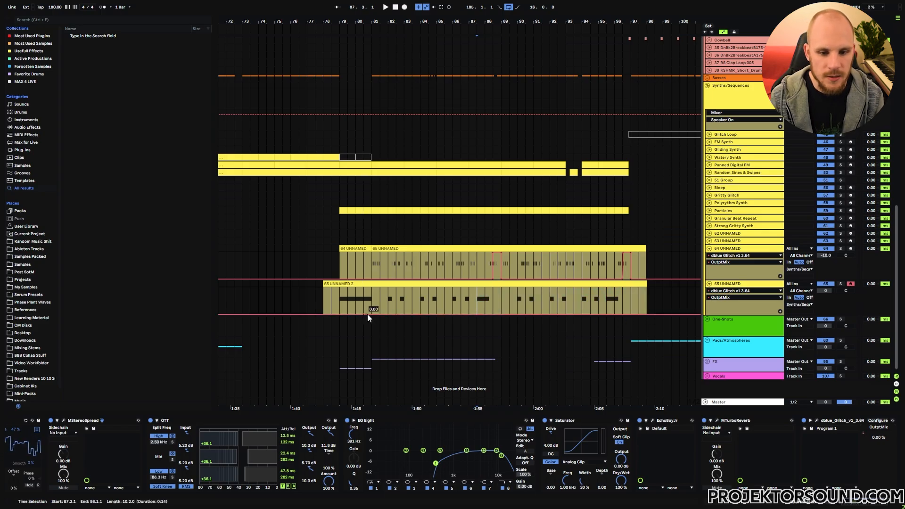
{"action": "mouse_move", "coordinate": [368, 314]}
{"action": "left_mouse_down"}
{"action": "mouse_move", "coordinate": [366, 287]}
{"action": "mouse_move", "coordinate": [365, 315]}
{"action": "left_mouse_up"}
{"action": "left_click", "coordinate": [371, 289]}
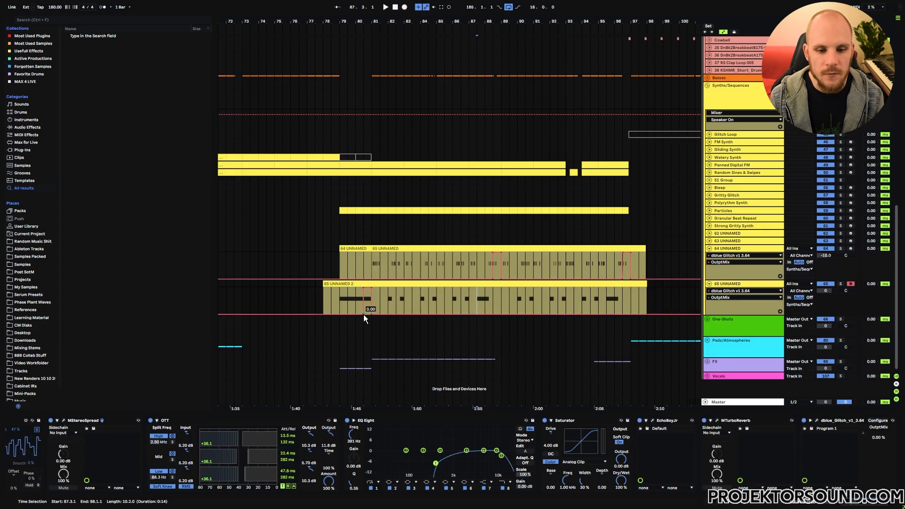
Step: Play the arrangement from 79.1.1 and lower the track volume of 65 UNNAMED
{"action": "left_click", "coordinate": [343, 308]}
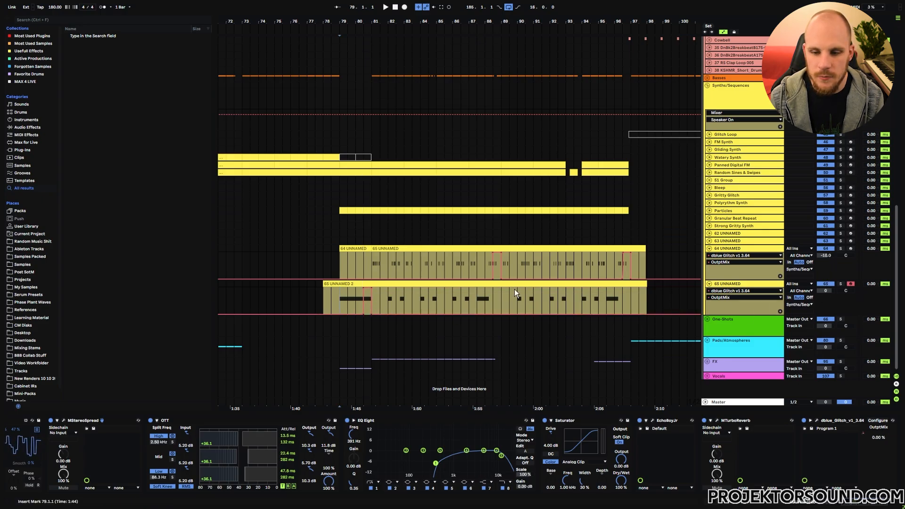
{"action": "key", "text": "space"}
{"action": "left_click_drag", "start_coordinate": [825, 291], "coordinate": [826, 310]}
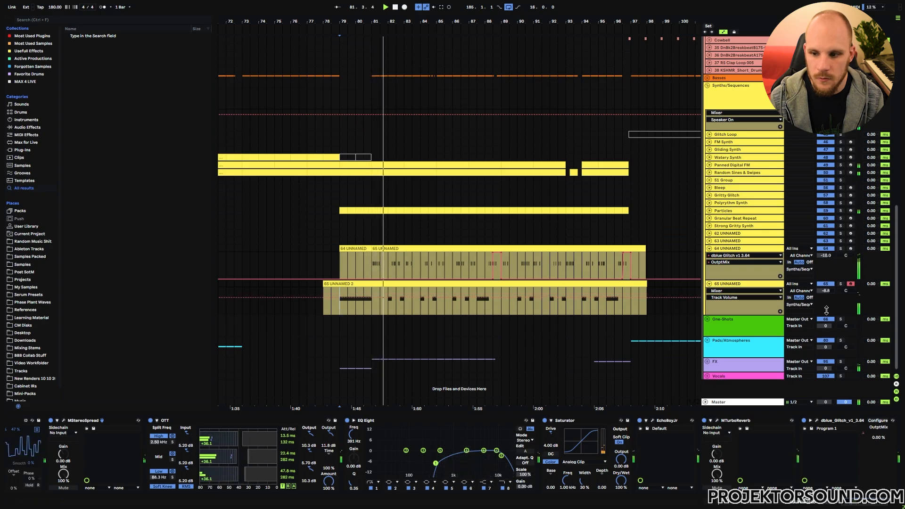
Step: Set the random seed of dblue Glitch on 65 UNNAMED to 72 and audition the sequence from 79.1.1
{"action": "left_click", "coordinate": [811, 421]}
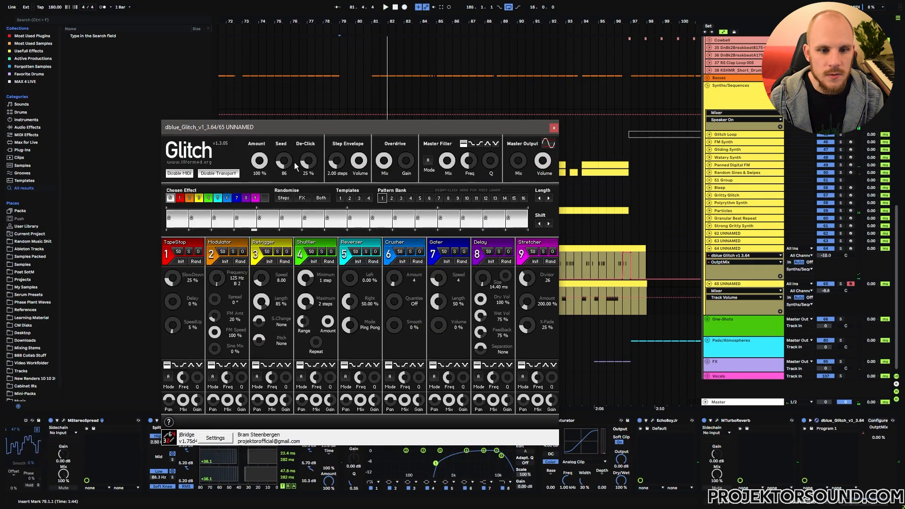
{"action": "left_click_drag", "start_coordinate": [288, 163], "coordinate": [289, 167]}
{"action": "key", "text": "space"}
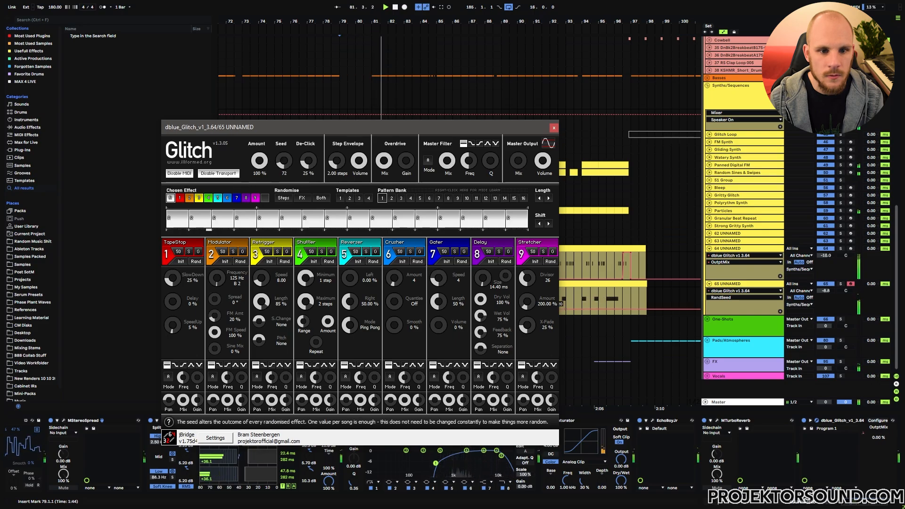
{"action": "key", "text": "space"}
{"action": "key", "text": "space"}
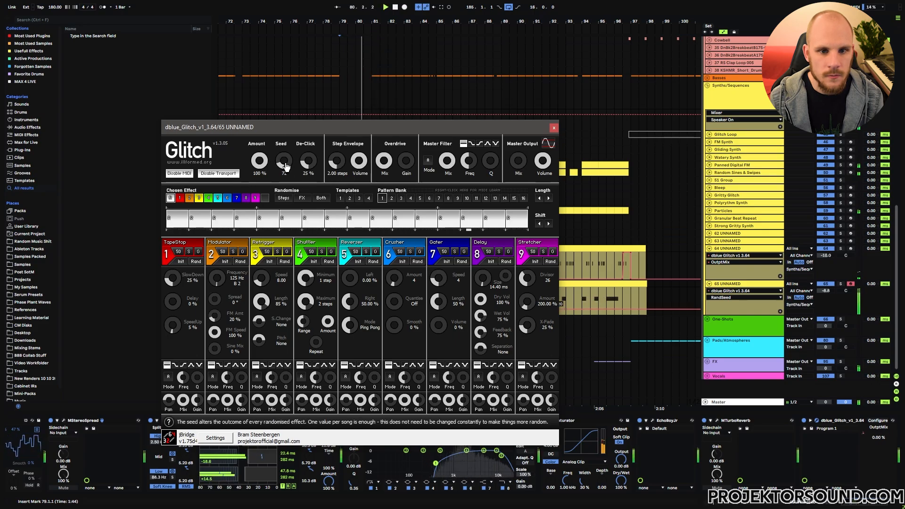
{"action": "left_click", "coordinate": [554, 127]}
{"action": "key", "text": "space"}
{"action": "key", "text": "space"}
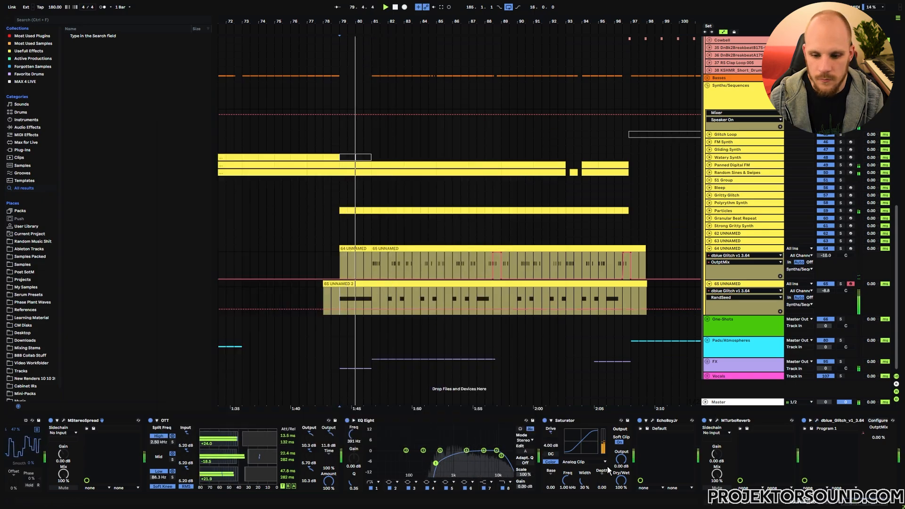
Step: Set the track volume of 65 UNNAMED to -11.3 dB while it plays, and fold the 64 UNNAMED track
{"action": "left_click_drag", "start_coordinate": [832, 294], "coordinate": [833, 304]}
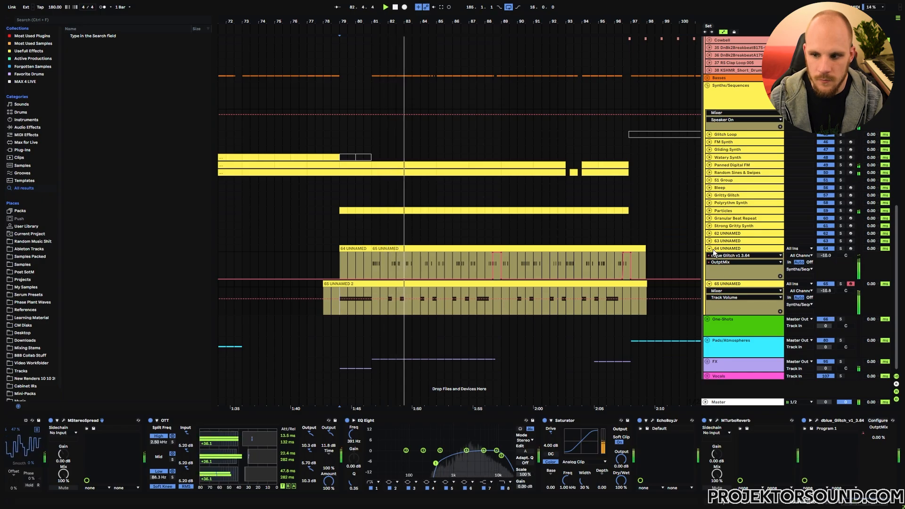
{"action": "left_click_drag", "start_coordinate": [827, 291], "coordinate": [827, 296]}
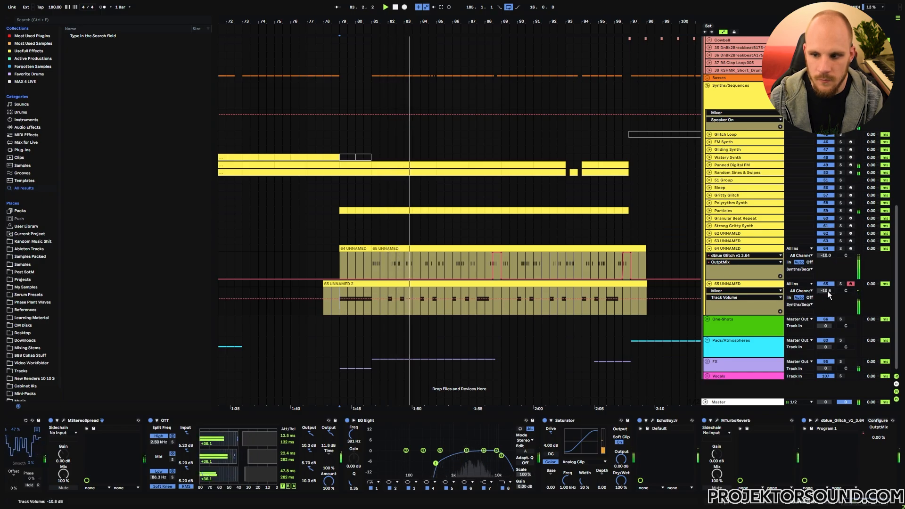
{"action": "left_click", "coordinate": [709, 248]}
{"action": "left_click", "coordinate": [728, 256]}
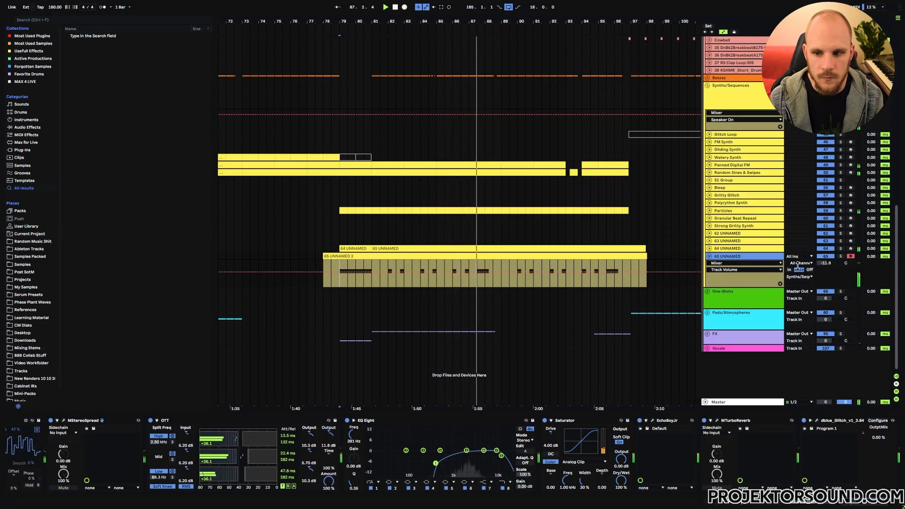
{"action": "left_click_drag", "start_coordinate": [826, 263], "coordinate": [826, 260]}
Step: Insert a MIDI track below 65 UNNAMED, route its MIDI input from 65 UNNAMED Post FX, and arm it
{"action": "left_click", "coordinate": [738, 257]}
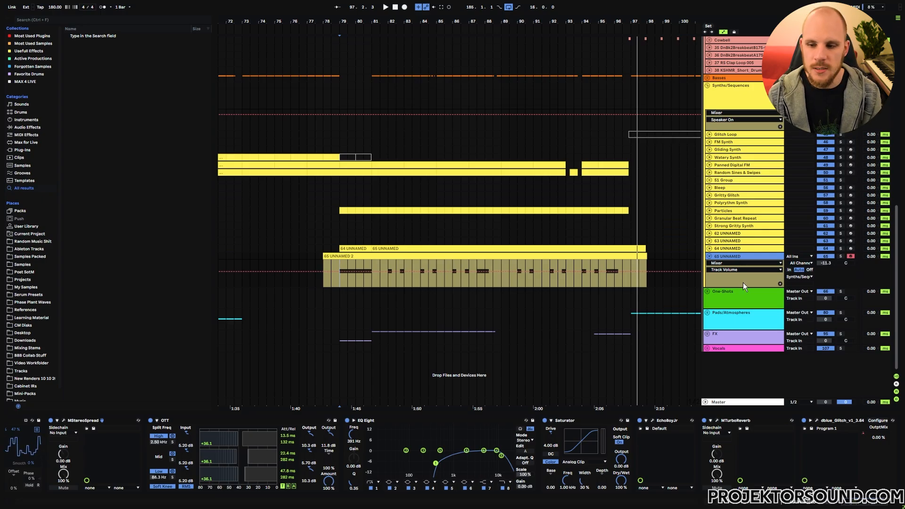
{"action": "key", "text": "ctrl+shift+t"}
{"action": "left_click", "coordinate": [800, 293]}
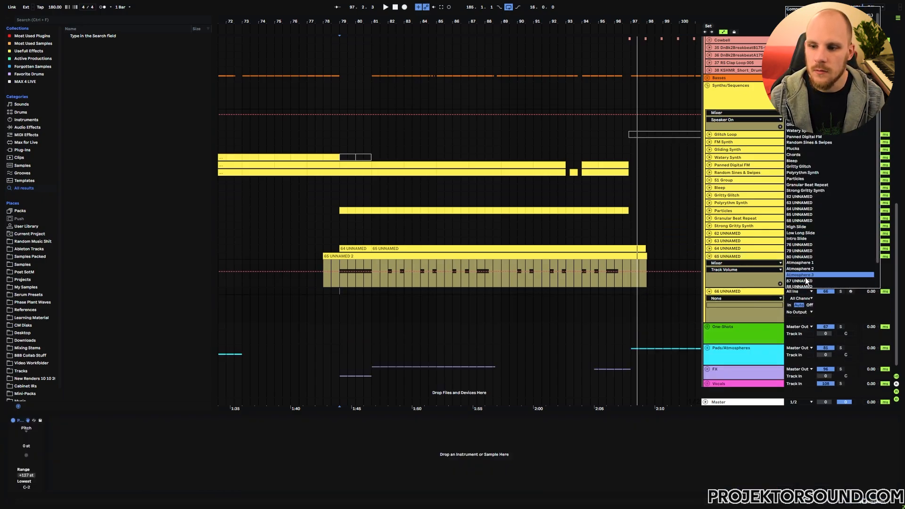
{"action": "left_click", "coordinate": [801, 215]}
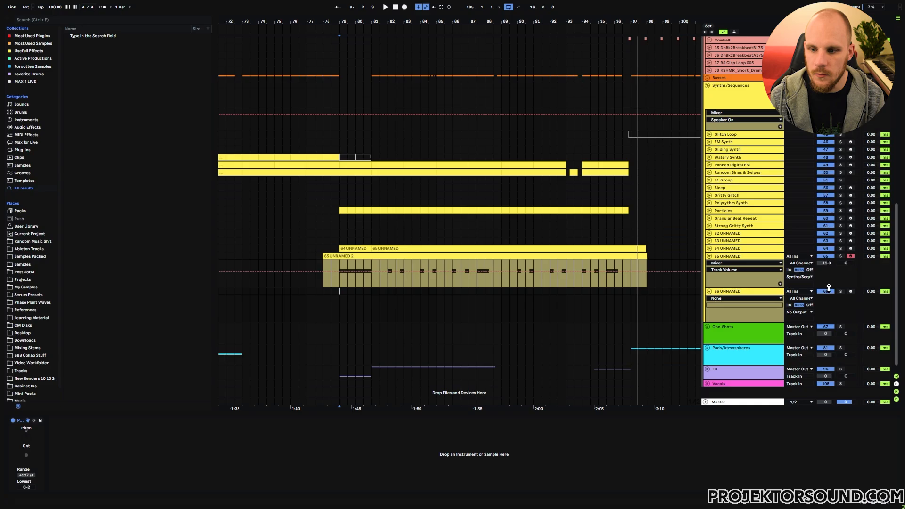
Step: Record the MIDI output of 65 UNNAMED onto 66 UNNAMED from 79.1.1 to about bar 98
{"action": "key", "text": "space"}
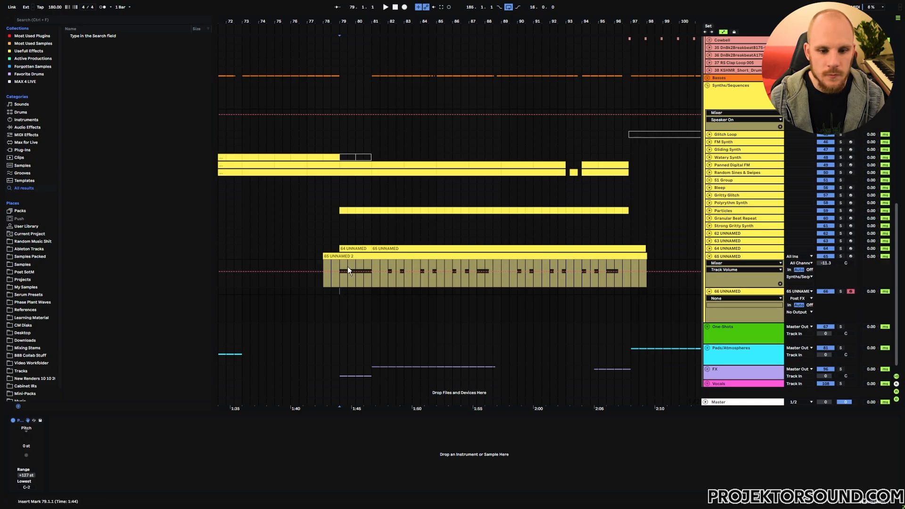
{"action": "left_click", "coordinate": [405, 7]}
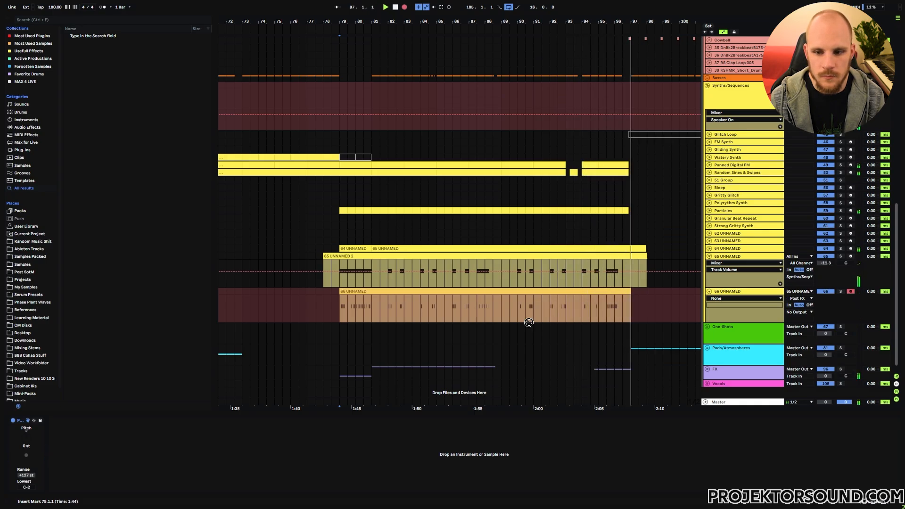
{"action": "key", "text": "space"}
{"action": "left_click", "coordinate": [606, 321]}
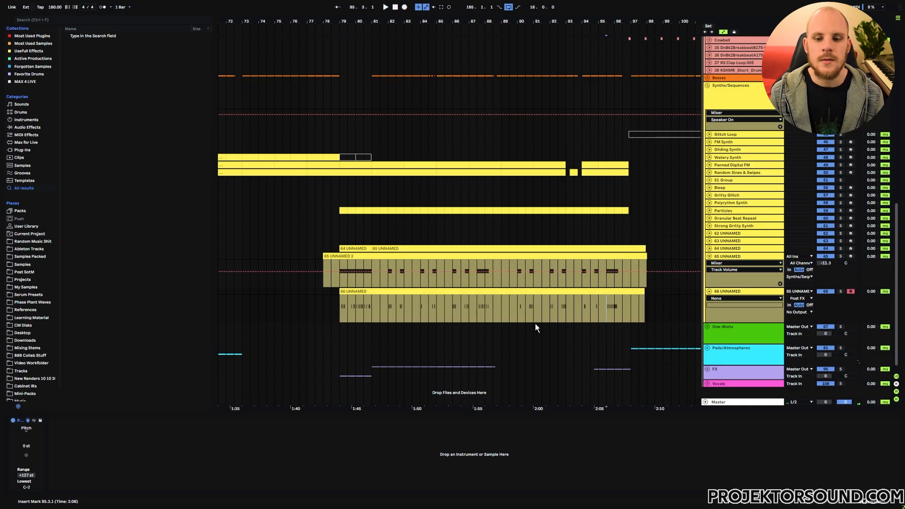
Step: Copy the notes between 14.4.2 and 15.1.1 in the 66 UNNAMED clip to 12.1.1 and delete the note at 12.1.4
{"action": "left_click_drag", "start_coordinate": [529, 22], "coordinate": [460, 71]}
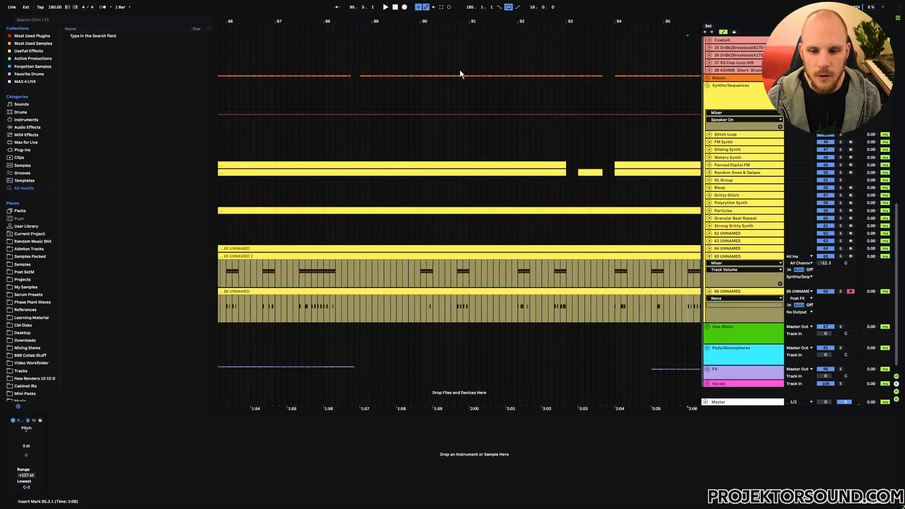
{"action": "left_click", "coordinate": [577, 289]}
{"action": "left_click", "coordinate": [729, 449]}
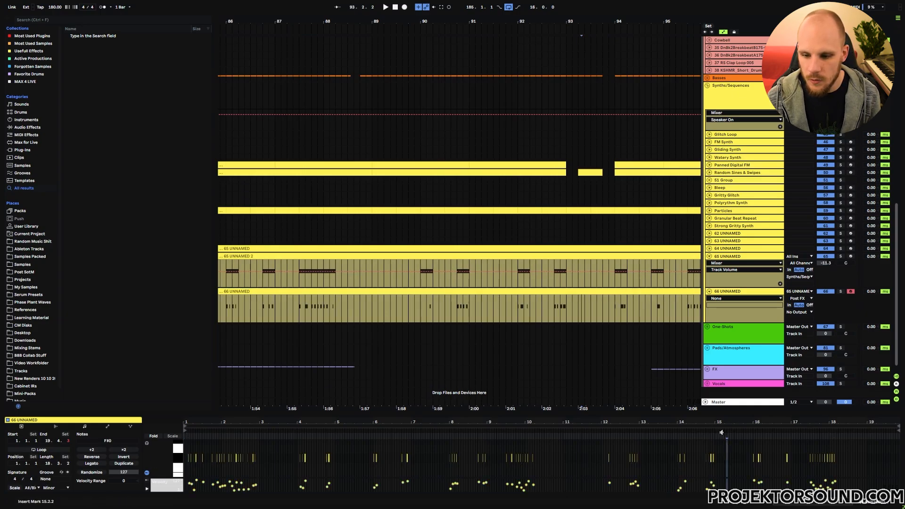
{"action": "left_click_drag", "start_coordinate": [712, 422], "coordinate": [712, 476]}
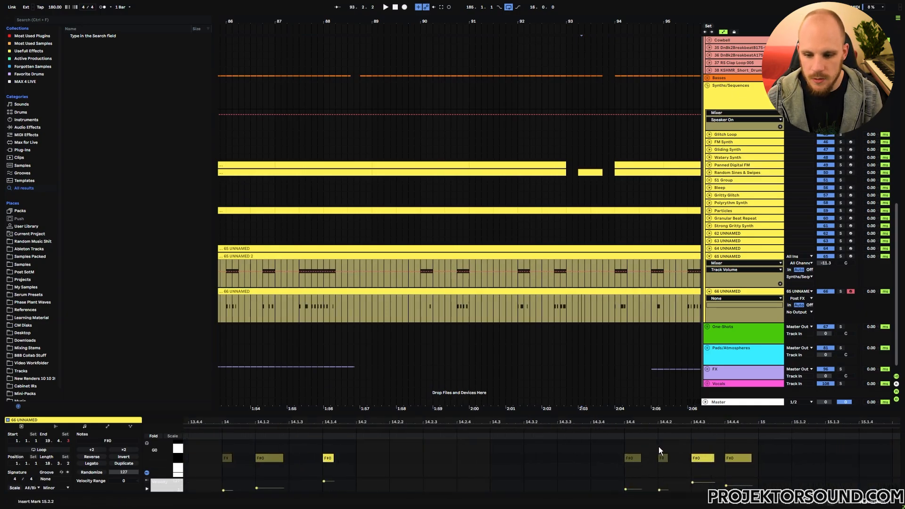
{"action": "left_click_drag", "start_coordinate": [658, 446], "coordinate": [743, 463]}
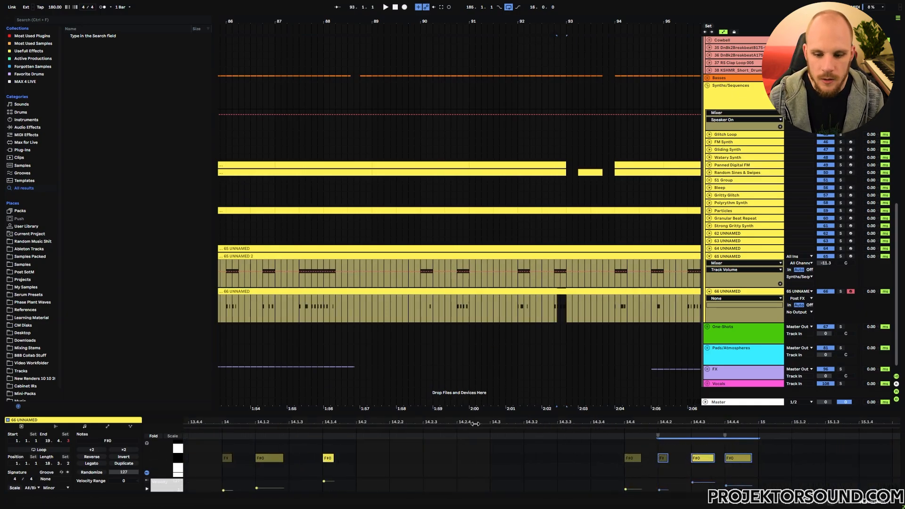
{"action": "left_click_drag", "start_coordinate": [475, 424], "coordinate": [617, 372]}
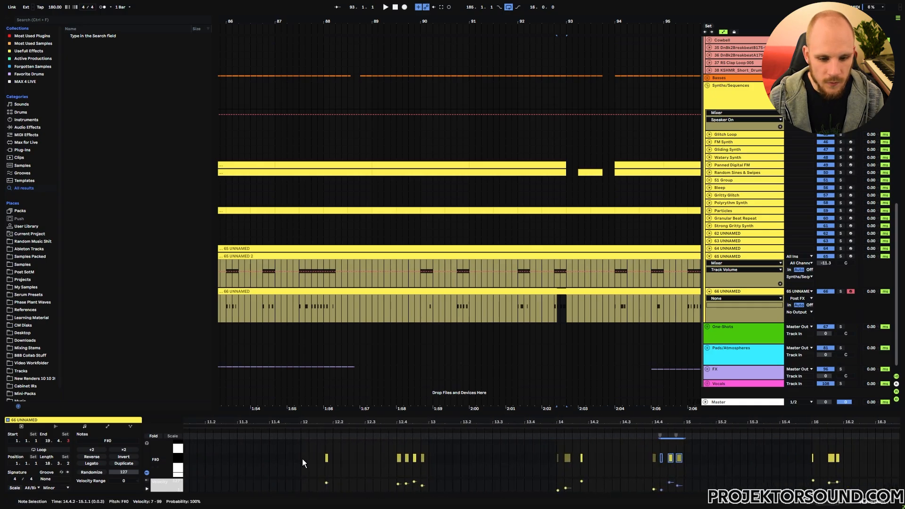
{"action": "left_click", "coordinate": [301, 459]}
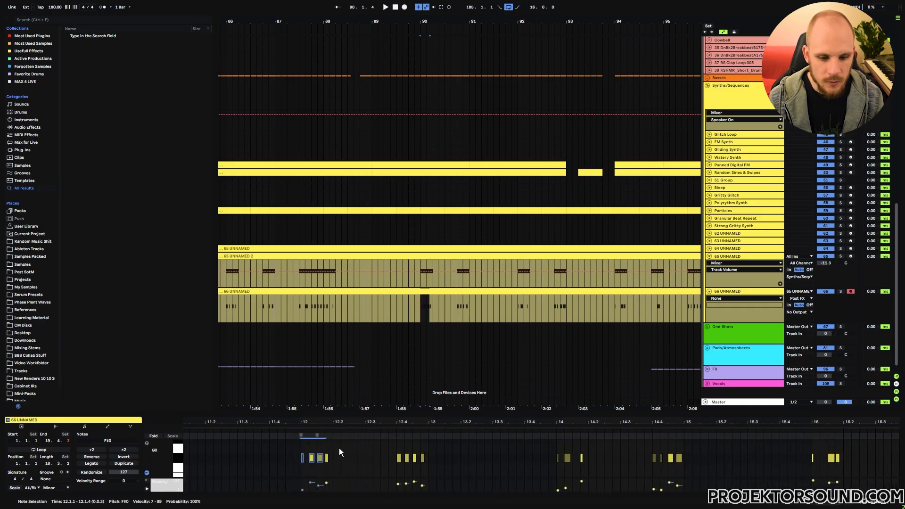
{"action": "left_click_drag", "start_coordinate": [326, 465], "coordinate": [326, 464]}
{"action": "key", "text": "Delete"}
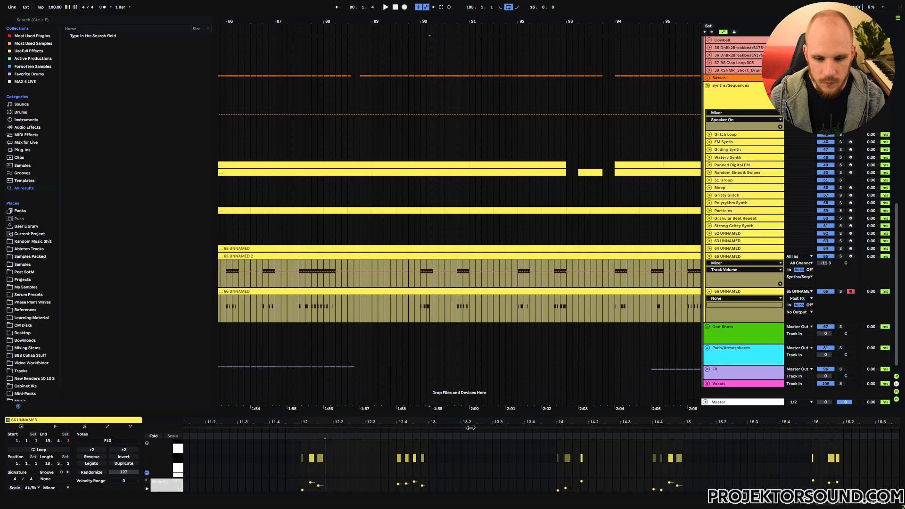
Step: Paste the three copied notes at 16.4.1 in the 66 UNNAMED clip and rearrange them so the high-velocity note comes first
{"action": "left_click_drag", "start_coordinate": [471, 424], "coordinate": [321, 407]}
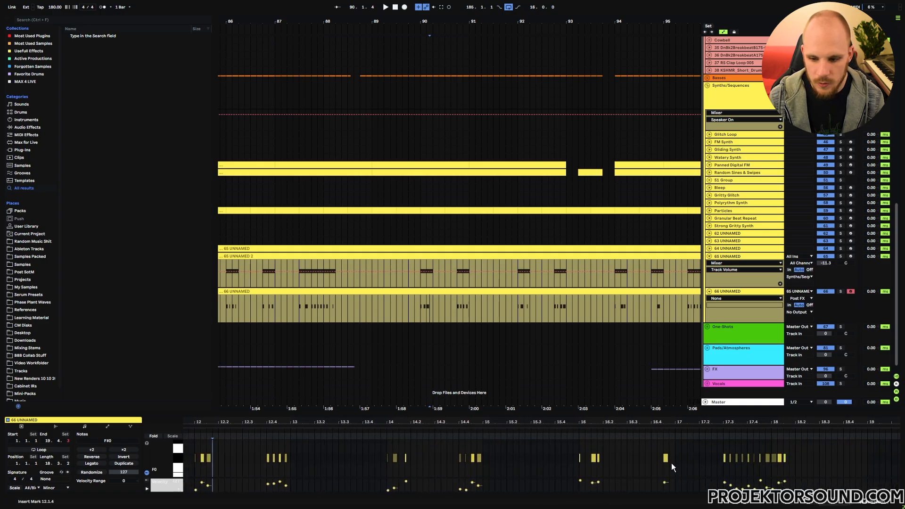
{"action": "key", "text": "ctrl+v"}
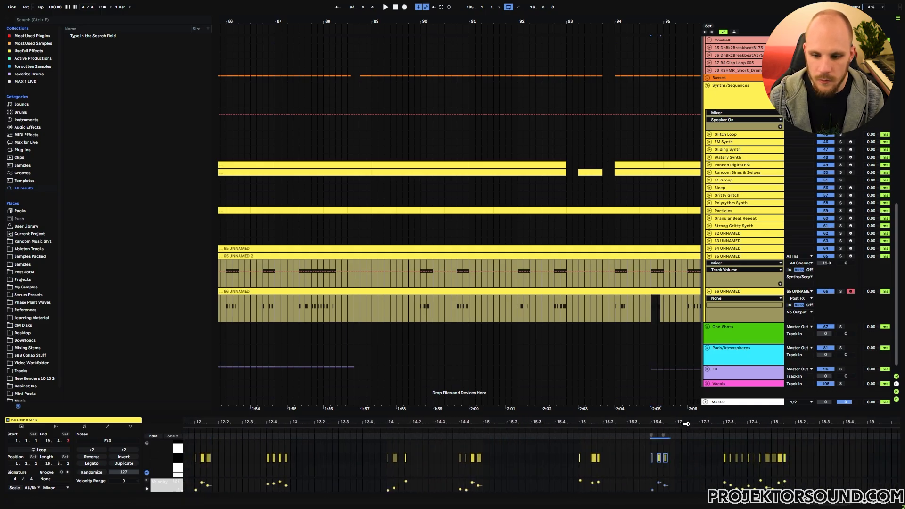
{"action": "left_click_drag", "start_coordinate": [685, 423], "coordinate": [688, 462]}
{"action": "mouse_move", "coordinate": [523, 449]}
{"action": "left_mouse_down"}
{"action": "mouse_move", "coordinate": [508, 471]}
{"action": "mouse_move", "coordinate": [549, 458]}
{"action": "mouse_move", "coordinate": [517, 461]}
{"action": "left_mouse_up"}
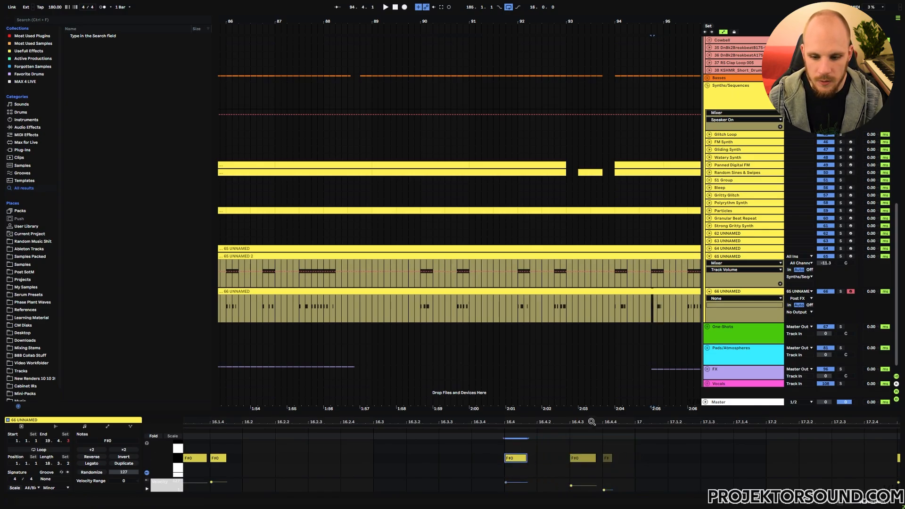
Step: Add an F#0 note at 1.1.1 of the 66 UNNAMED clip and copy the two notes at 1.4.3 to 1.3.2
{"action": "left_click_drag", "start_coordinate": [592, 422], "coordinate": [660, 411]}
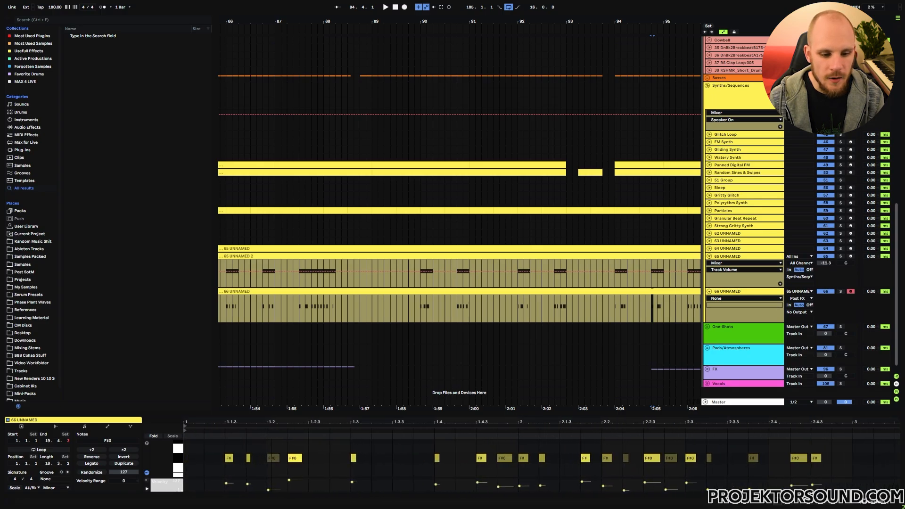
{"action": "left_click_drag", "start_coordinate": [242, 424], "coordinate": [243, 422]}
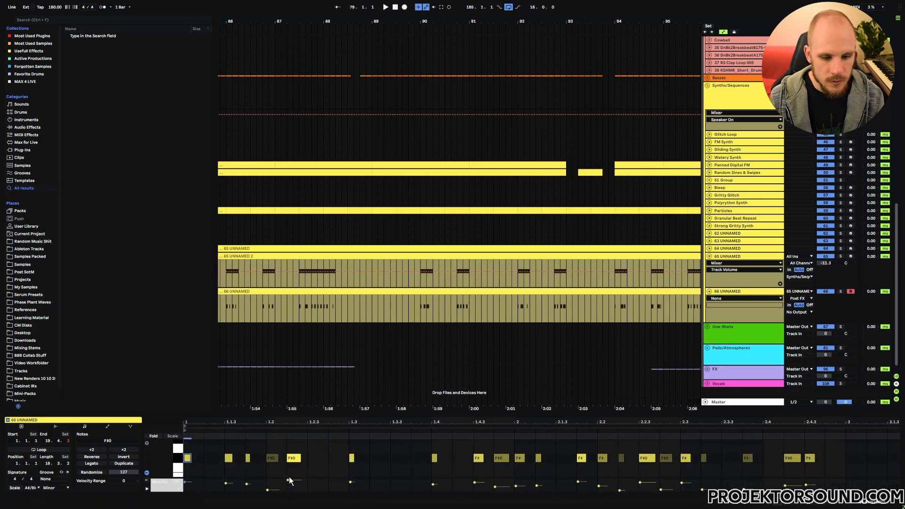
{"action": "left_click_drag", "start_coordinate": [469, 449], "coordinate": [491, 463]}
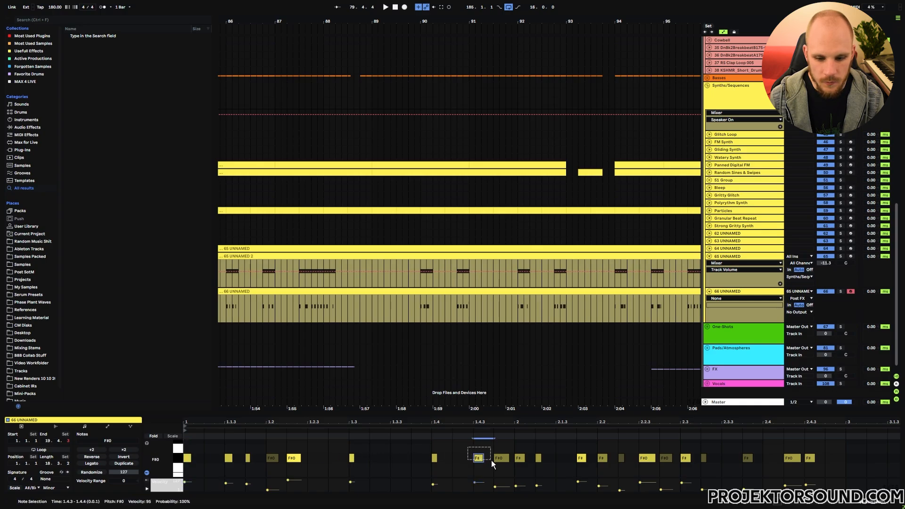
{"action": "left_click", "coordinate": [371, 462]}
{"action": "key", "text": "ctrl+v"}
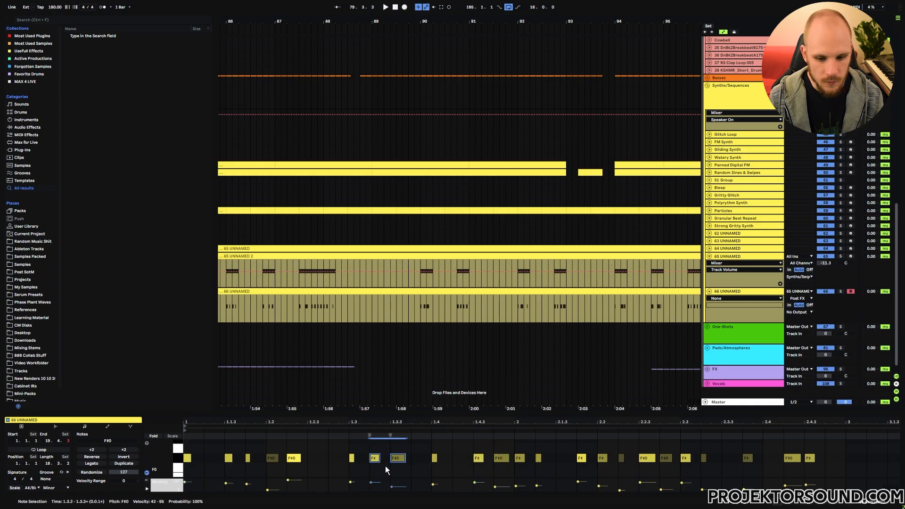
Step: Add an F#0 note from 2.4.4 to 3.1.1 in the 66 UNNAMED clip
{"action": "left_click_drag", "start_coordinate": [788, 422], "coordinate": [606, 409]}
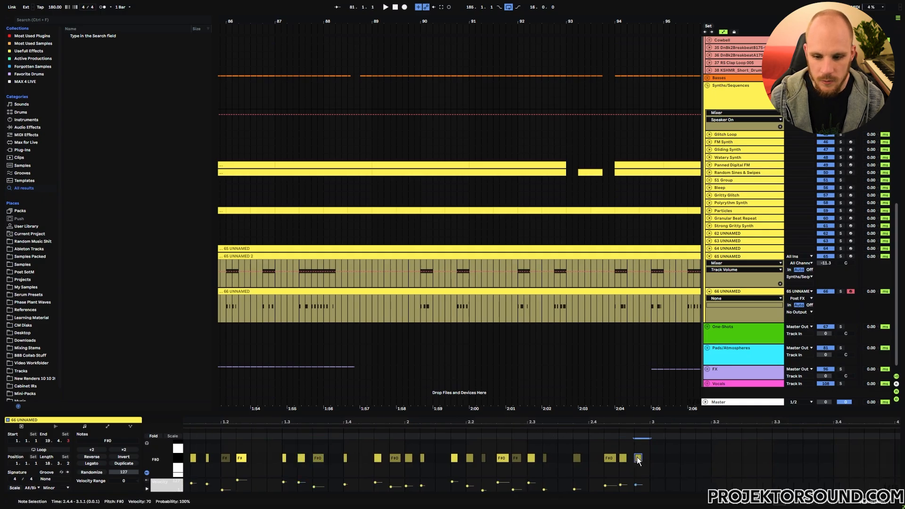
{"action": "scroll", "coordinate": [340, 305], "scroll_direction": "left", "scroll_amount": 10}
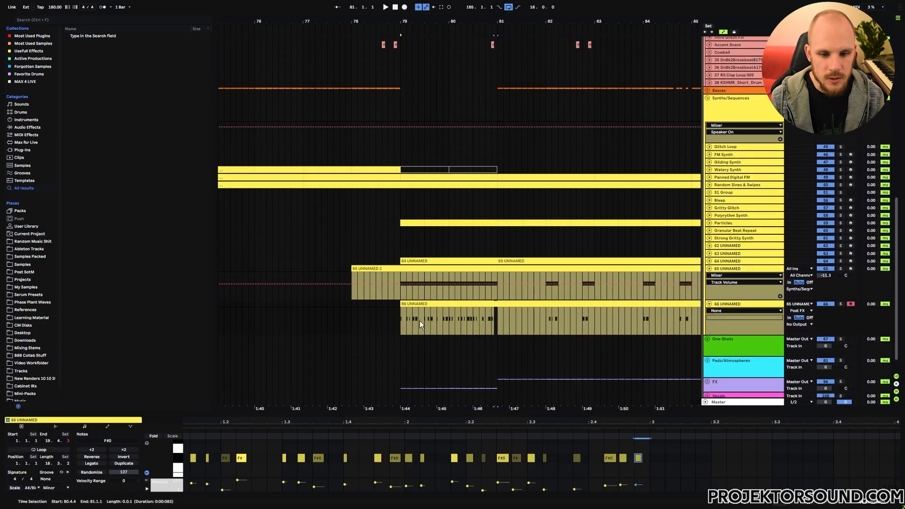
Step: Move the 66 UNNAMED clip onto the 65 UNNAMED track at bar 79 and turn off that track's Arpeggiator, Random and Velocity devices
{"action": "left_click", "coordinate": [401, 317]}
{"action": "left_click_drag", "start_coordinate": [665, 323], "coordinate": [666, 287]}
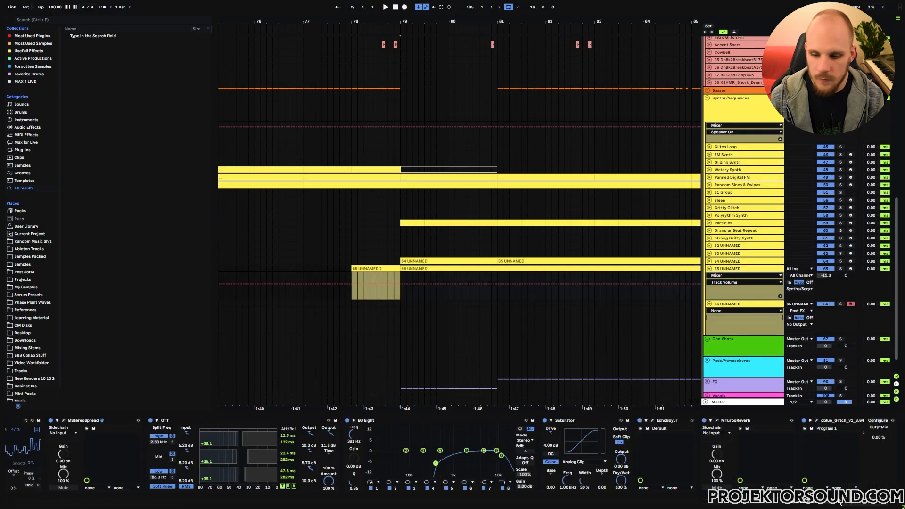
{"action": "scroll", "coordinate": [264, 444], "scroll_direction": "left", "scroll_amount": 8}
{"action": "left_click", "coordinate": [50, 421]}
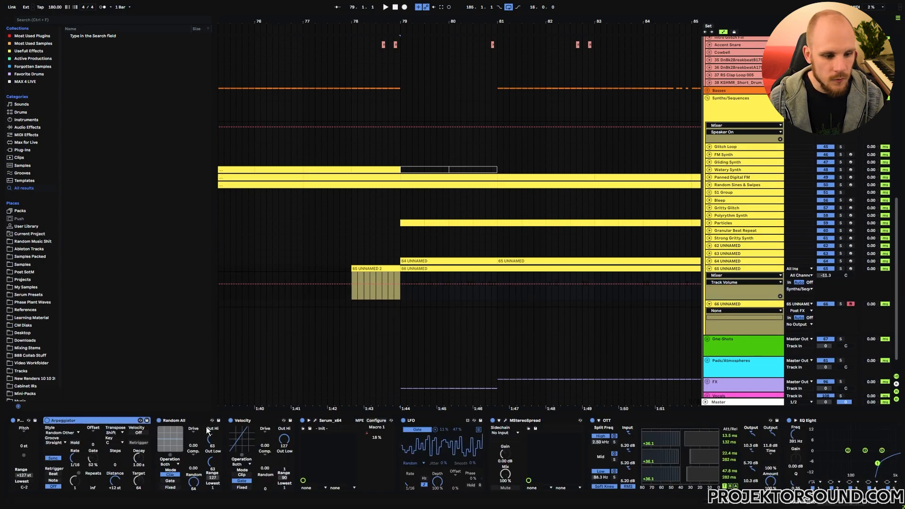
{"action": "left_click", "coordinate": [245, 420], "text": "shift"}
{"action": "left_click", "coordinate": [230, 420]}
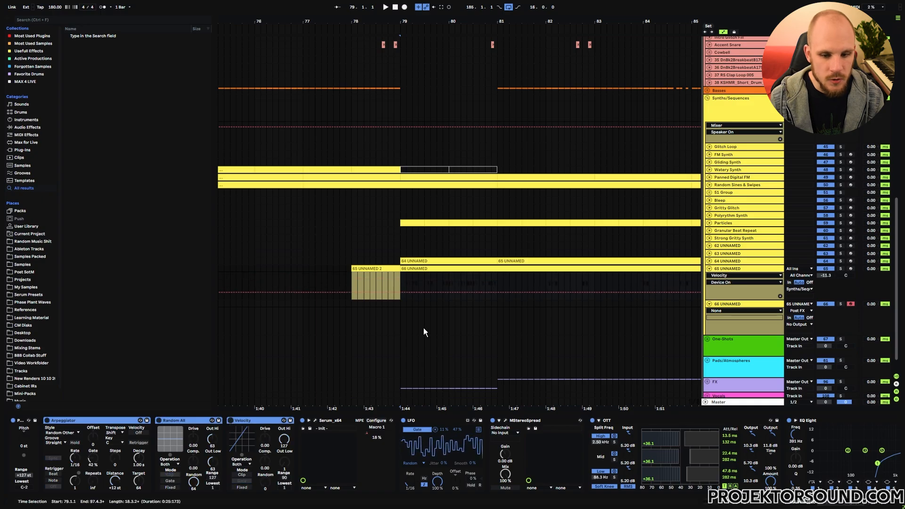
Step: Play the arrangement from 79.1.1 to hear the moved clip
{"action": "left_click", "coordinate": [406, 280]}
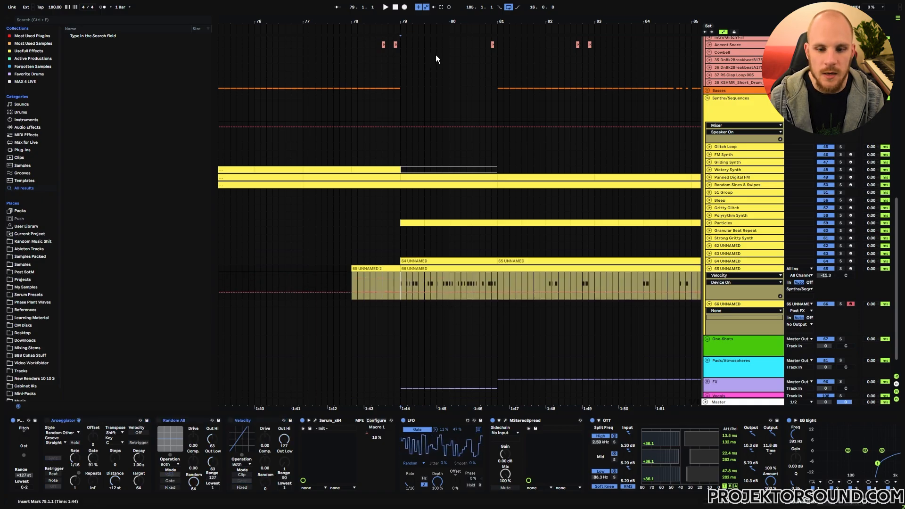
{"action": "key", "text": "space"}
{"action": "scroll", "coordinate": [440, 248], "scroll_direction": "down", "scroll_amount": 5}
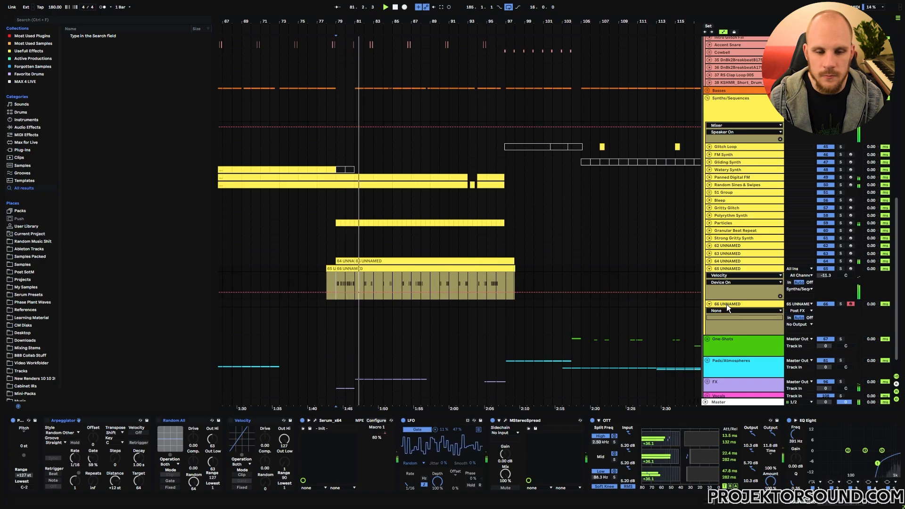
Step: Automate EQ Eight's band 8 frequency on 65 UNNAMED to ramp up to 12.9 kHz from bar 79 to bar 81, and audition it
{"action": "left_click", "coordinate": [724, 271]}
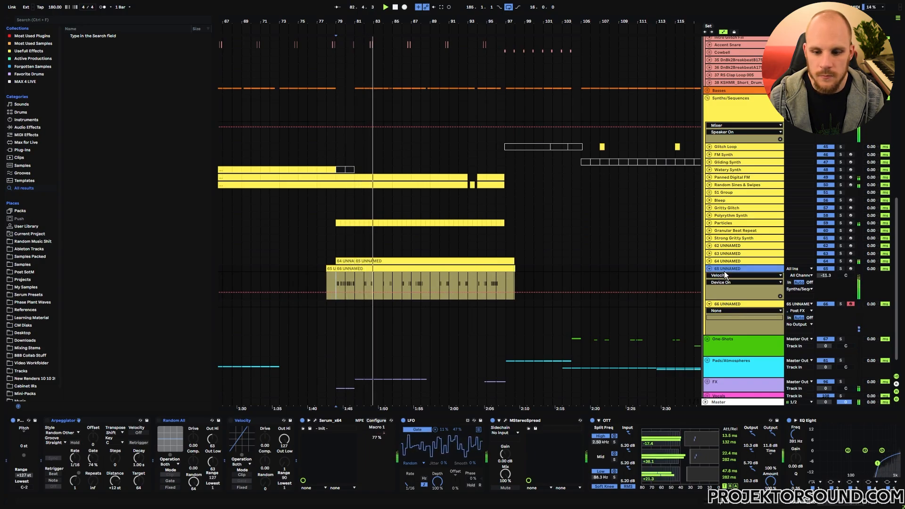
{"action": "left_click_drag", "start_coordinate": [833, 505], "coordinate": [845, 505]}
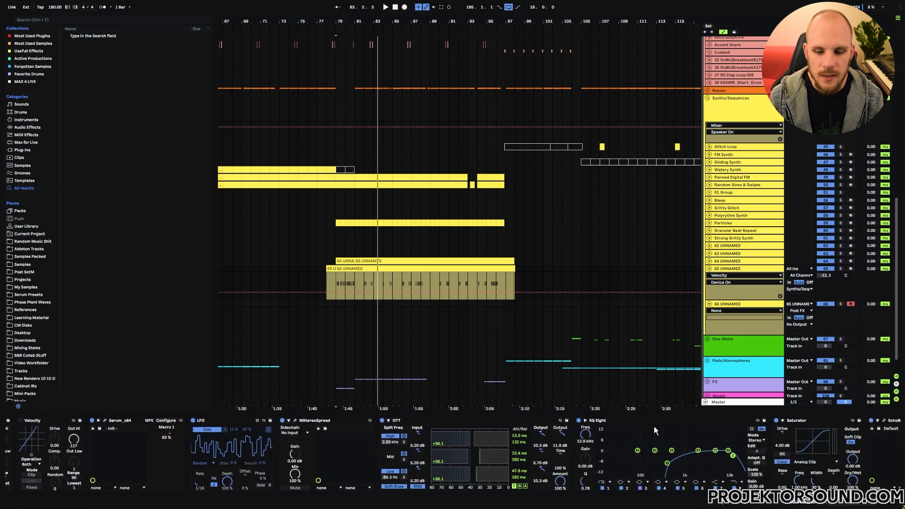
{"action": "left_click", "coordinate": [585, 435]}
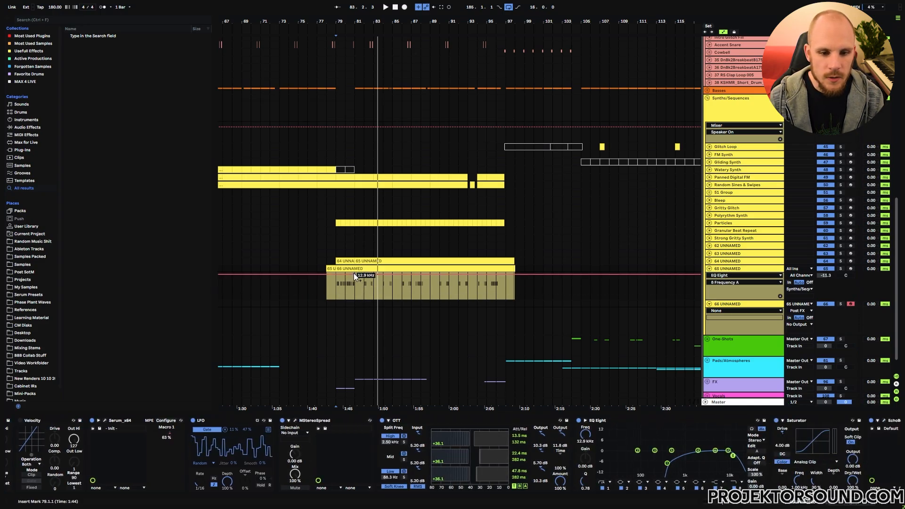
{"action": "left_click_drag", "start_coordinate": [336, 276], "coordinate": [335, 284]}
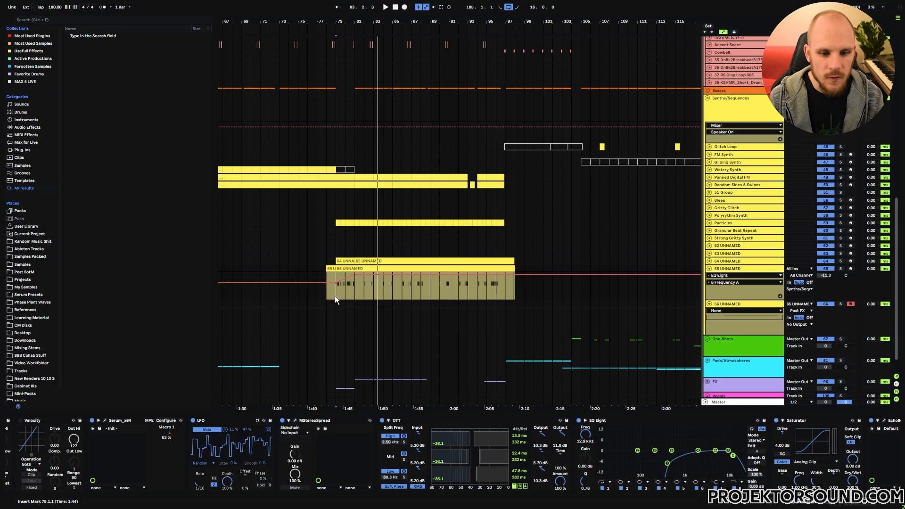
{"action": "key", "text": "space"}
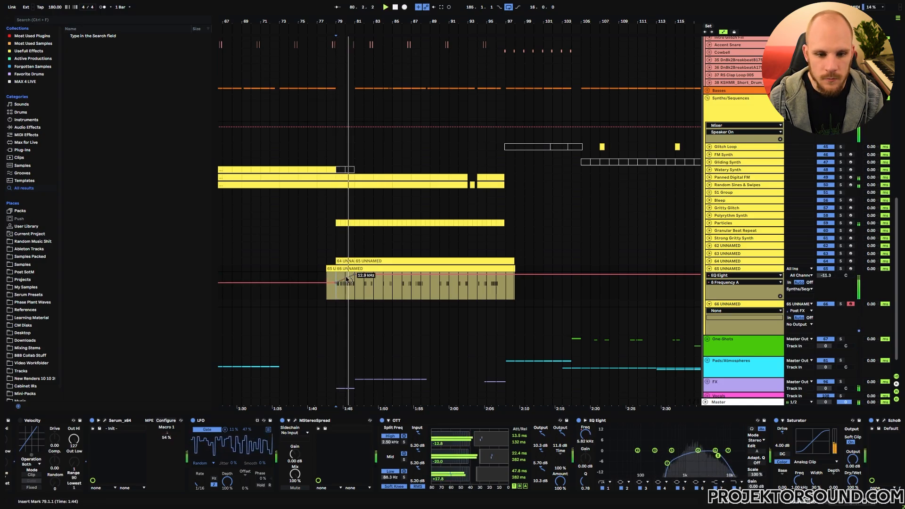
{"action": "key", "text": "space"}
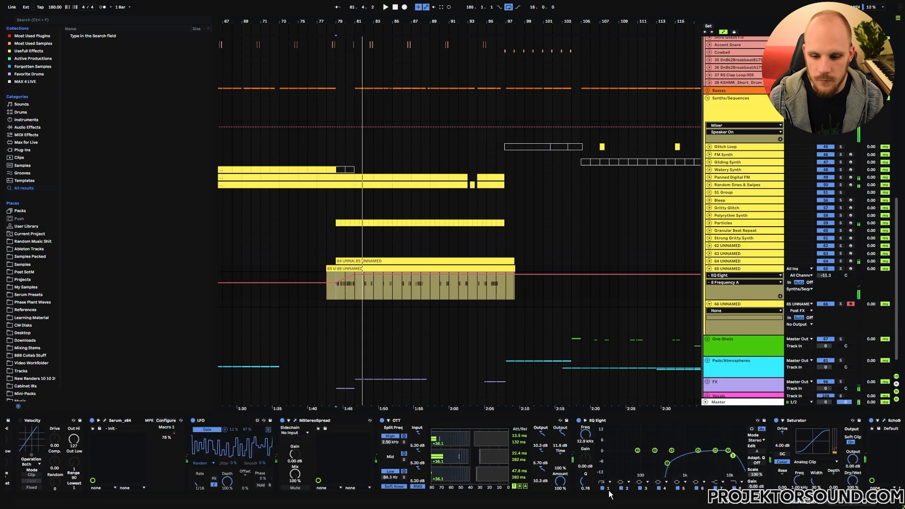
Step: Automate EQ Eight's band 1 frequency on 65 UNNAMED to rise and fall back to 391 Hz between bars 80 and 81, and audition it
{"action": "left_click", "coordinate": [608, 489]}
{"action": "left_click_drag", "start_coordinate": [332, 26], "coordinate": [395, 281]}
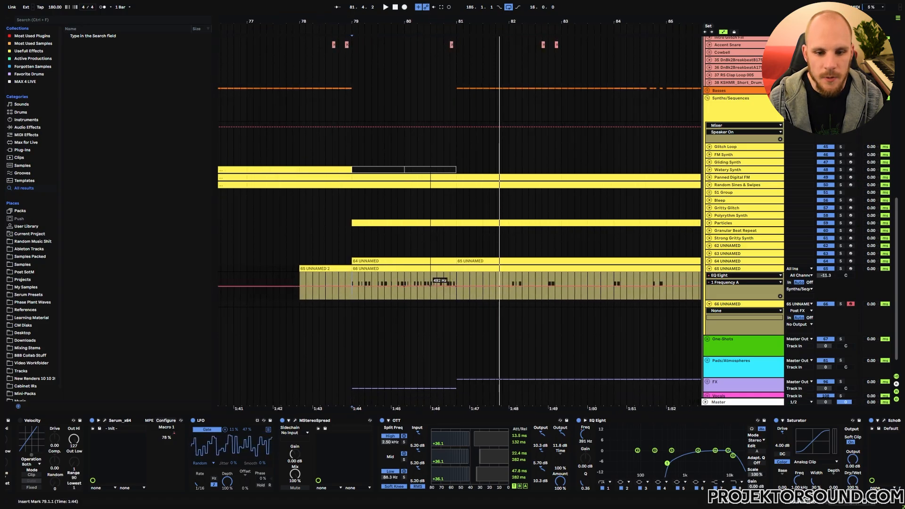
{"action": "key", "text": "space"}
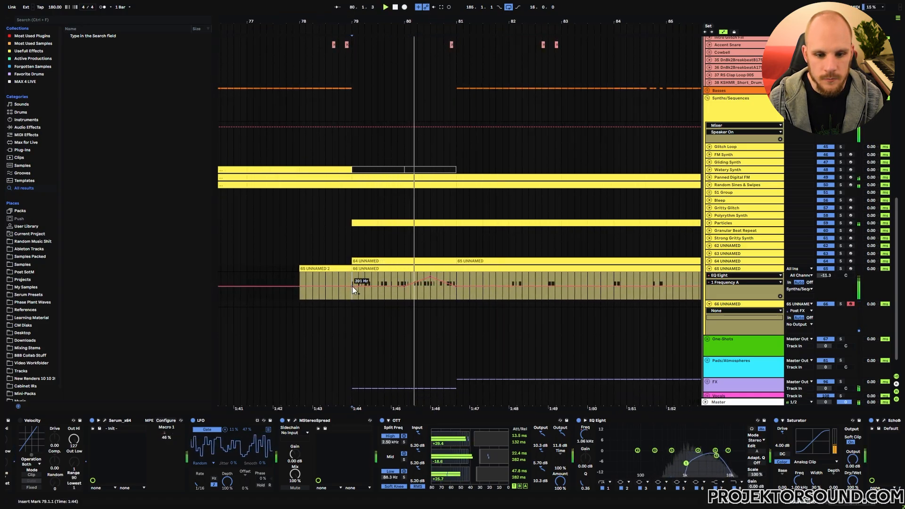
{"action": "key", "text": "space"}
Step: Draw a curved rise and fall in EQ Eight's band 1 resonance between bars 80 and 81 on 65 UNNAMED, and audition it from 80.1.1
{"action": "left_click", "coordinate": [586, 481]}
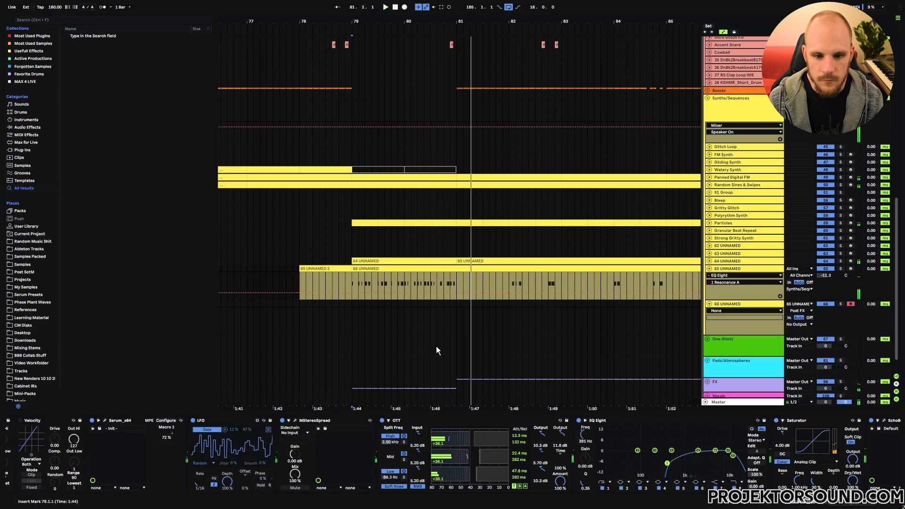
{"action": "key", "text": "space"}
{"action": "left_click", "coordinate": [404, 291]}
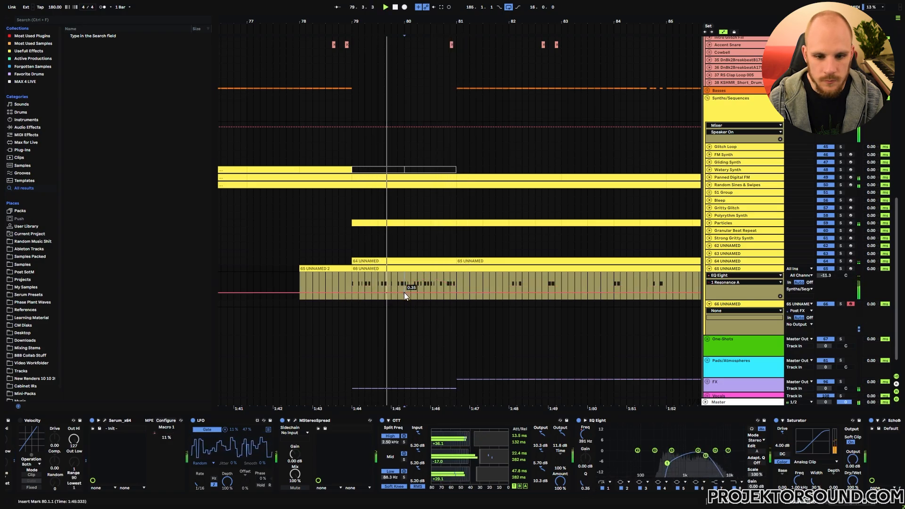
{"action": "left_click", "coordinate": [457, 293]}
{"action": "key", "text": "space"}
{"action": "key", "text": "space"}
{"action": "left_click_drag", "start_coordinate": [431, 292], "coordinate": [421, 280]}
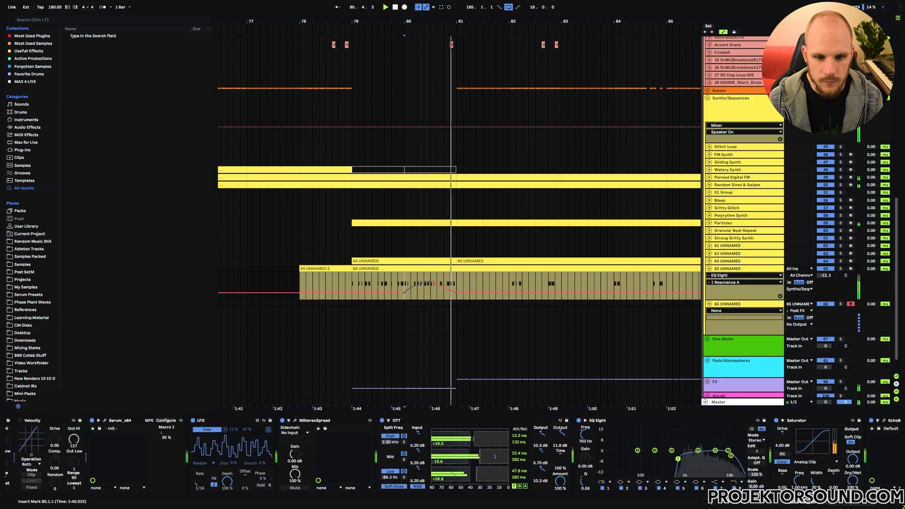
{"action": "key", "text": "space"}
{"action": "key", "text": "space"}
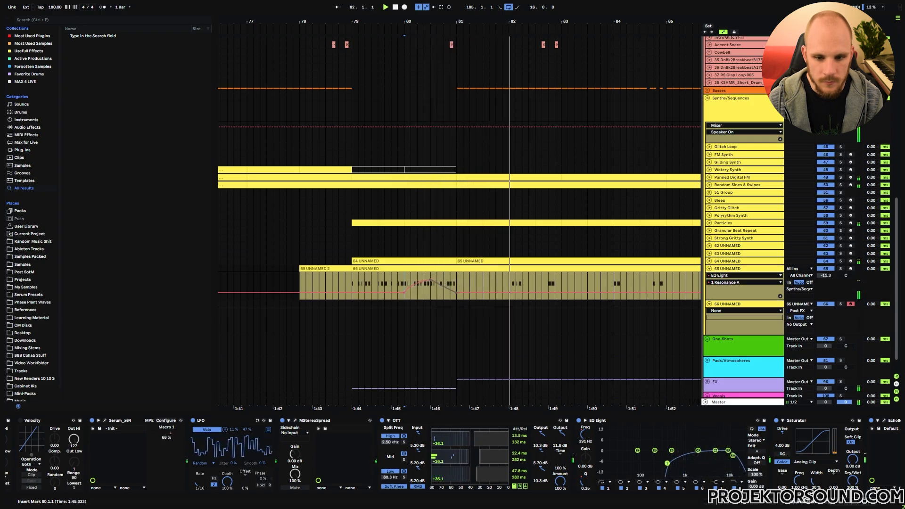
{"action": "key", "text": "space"}
{"action": "key", "text": "space"}
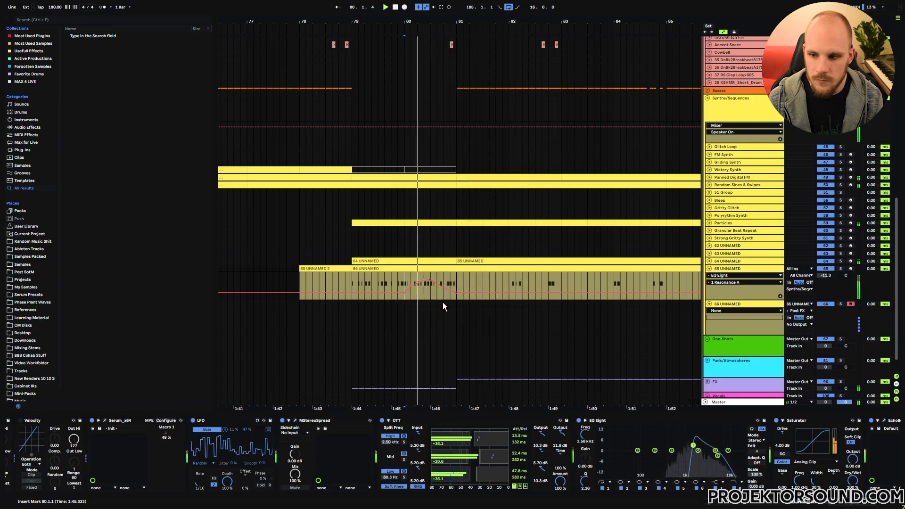
{"action": "left_click", "coordinate": [825, 275]}
Step: Add the Vital instrument to the empty 66 UNNAMED track
{"action": "left_click", "coordinate": [362, 291]}
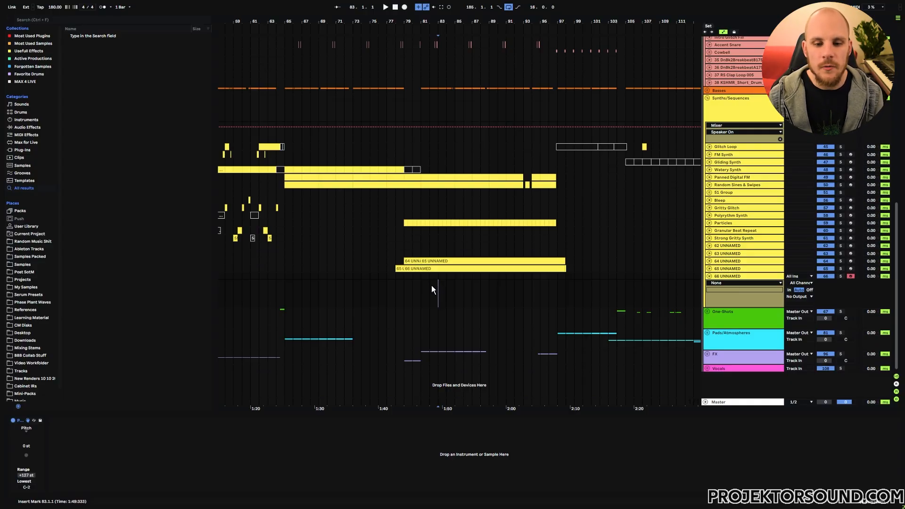
{"action": "right_click", "coordinate": [431, 286]}
{"action": "right_click", "coordinate": [432, 287]}
{"action": "mouse_move", "coordinate": [485, 62]}
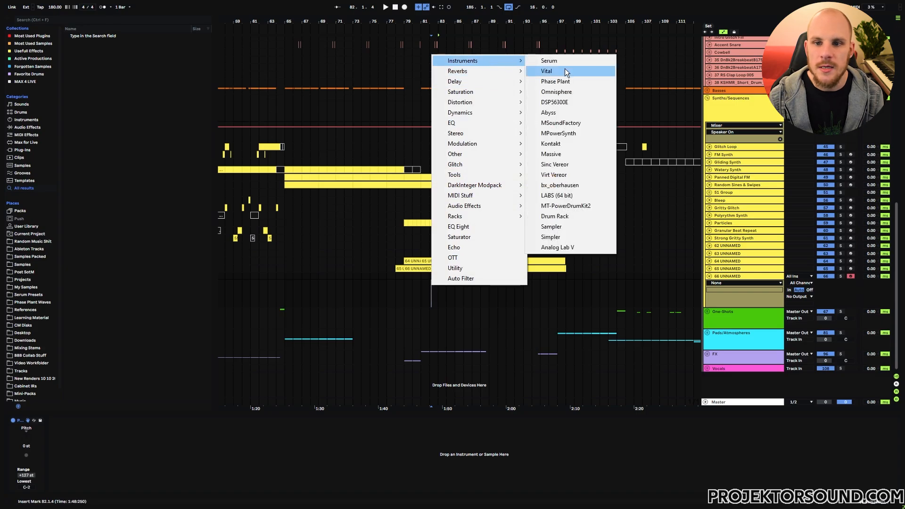
{"action": "left_click", "coordinate": [564, 71]}
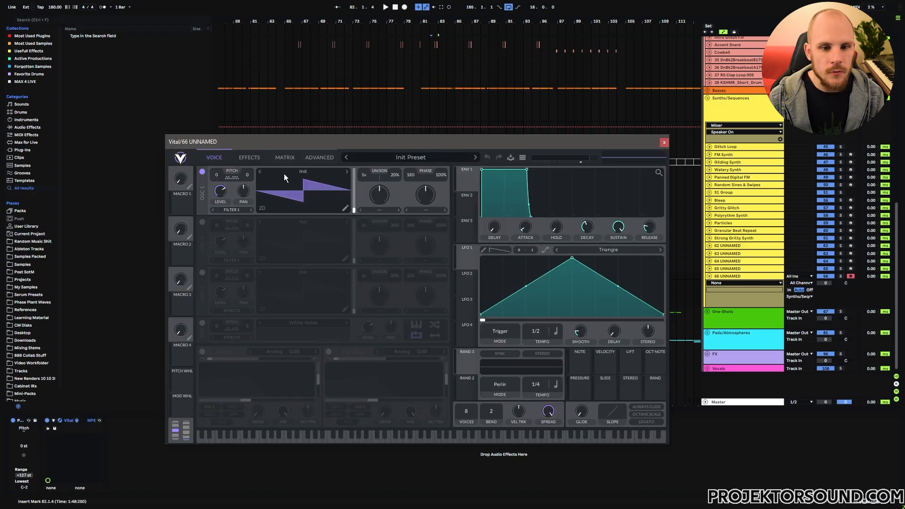
Step: Turn on oscillators 2 and 3 in Vital and load the favorite Basic Shapes wavetable into oscillator 2
{"action": "left_click", "coordinate": [202, 222]}
{"action": "left_click", "coordinate": [202, 273]}
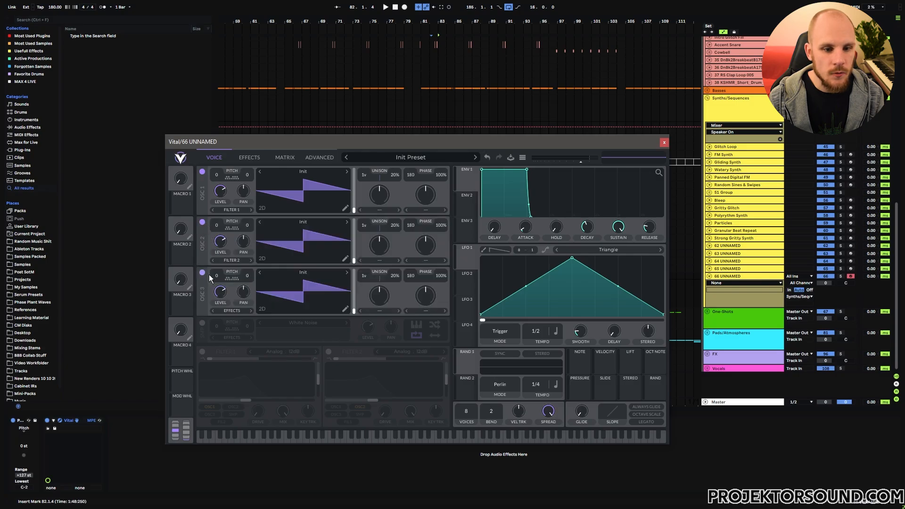
{"action": "left_click", "coordinate": [305, 225]}
{"action": "left_click", "coordinate": [387, 250]}
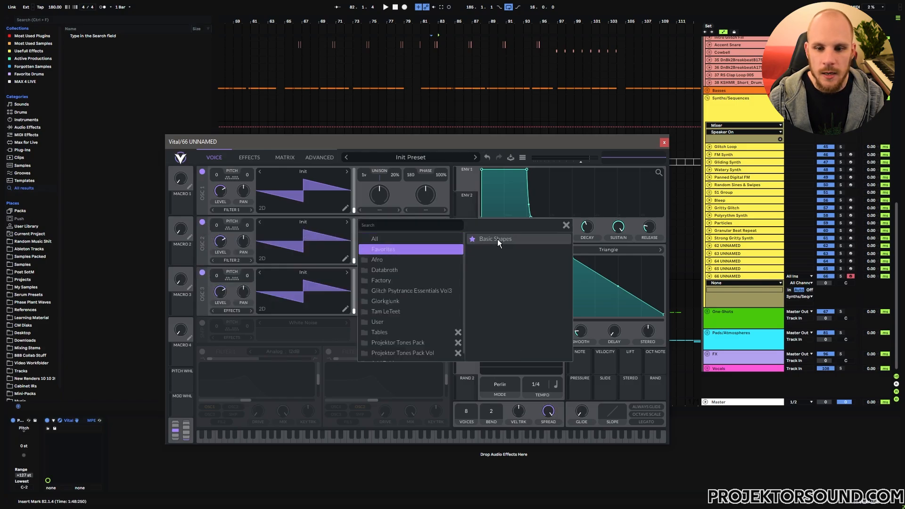
{"action": "left_click", "coordinate": [497, 239]}
{"action": "left_click", "coordinate": [566, 225]}
Step: Load the favorite Basic Shapes wavetable into oscillator 3
{"action": "left_click", "coordinate": [293, 271]}
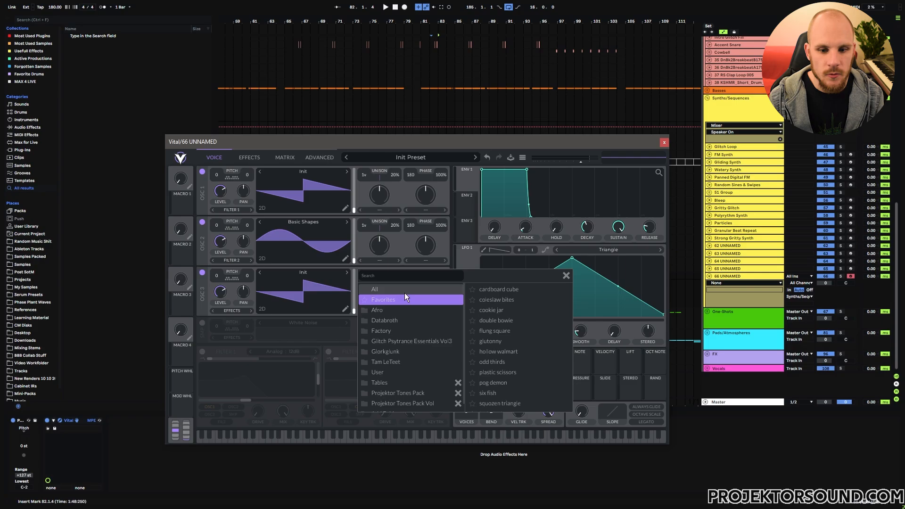
{"action": "left_click", "coordinate": [397, 300]}
{"action": "left_click", "coordinate": [494, 289]}
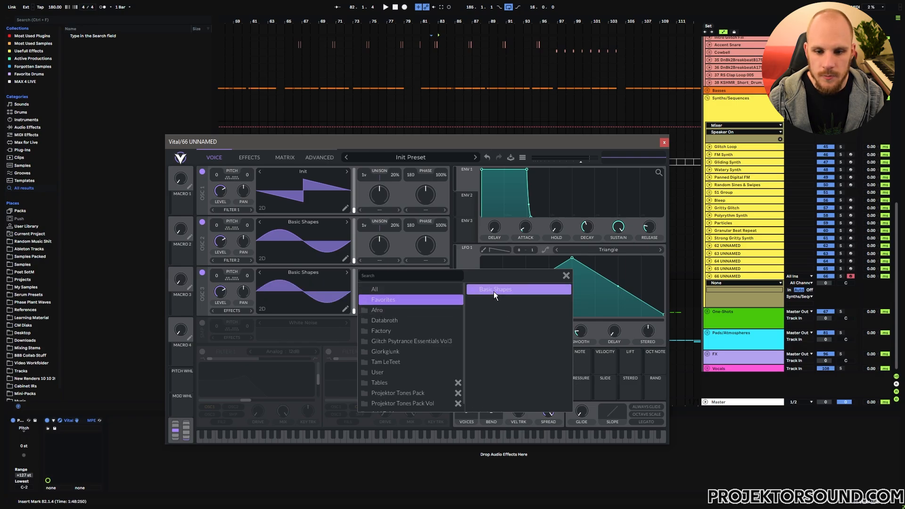
{"action": "left_click", "coordinate": [566, 275]}
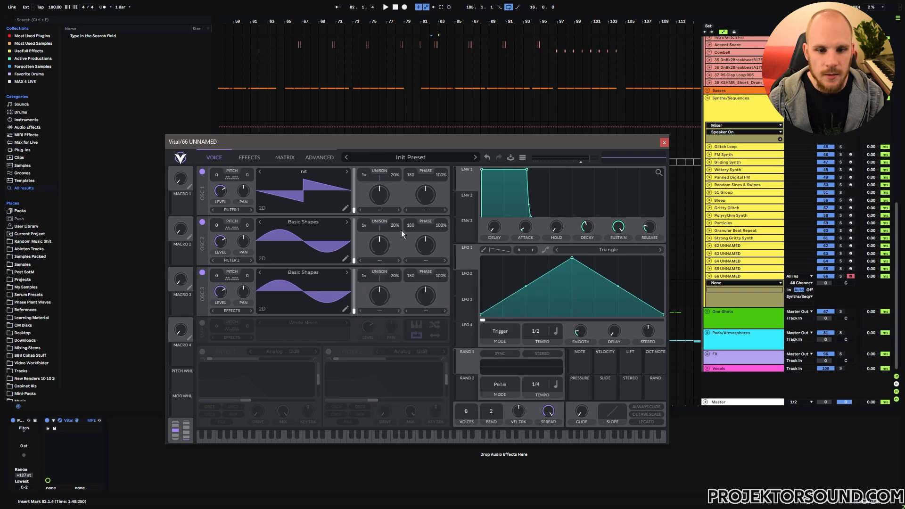
Step: Set oscillator 1 to be frequency-modulated by Osc 2 and oscillator 2 by Osc 3
{"action": "left_click", "coordinate": [427, 210]}
{"action": "left_click", "coordinate": [431, 287]}
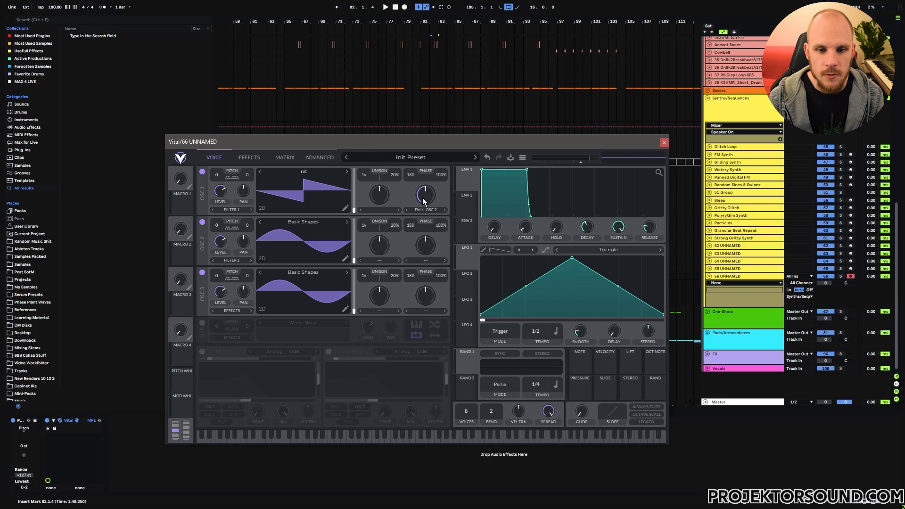
{"action": "left_click", "coordinate": [427, 261]}
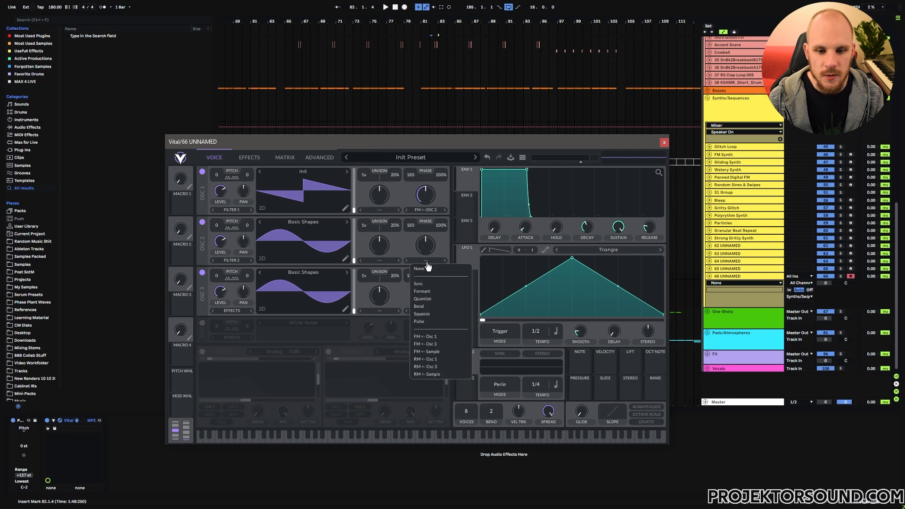
{"action": "left_click", "coordinate": [439, 342]}
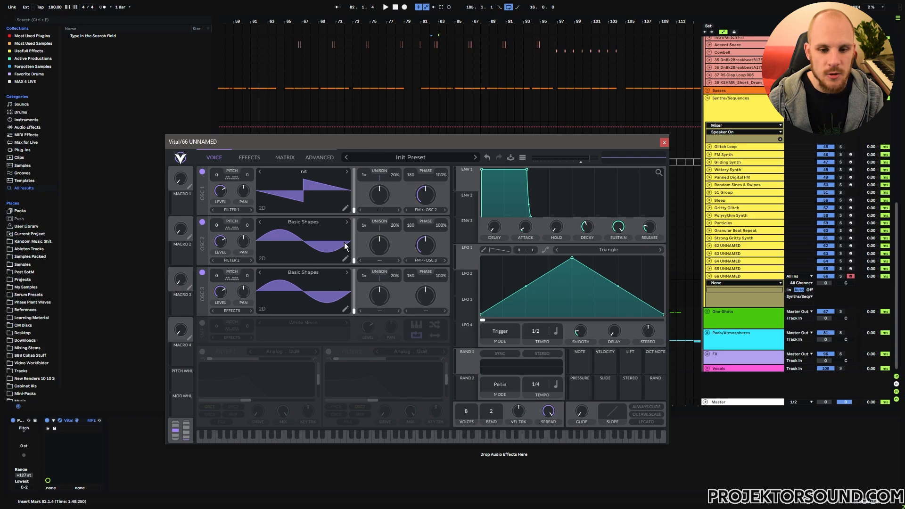
Step: Raise oscillator 1's FM amount above the middle and turn oscillator 2's FM amount fully up
{"action": "left_click", "coordinate": [423, 248]}
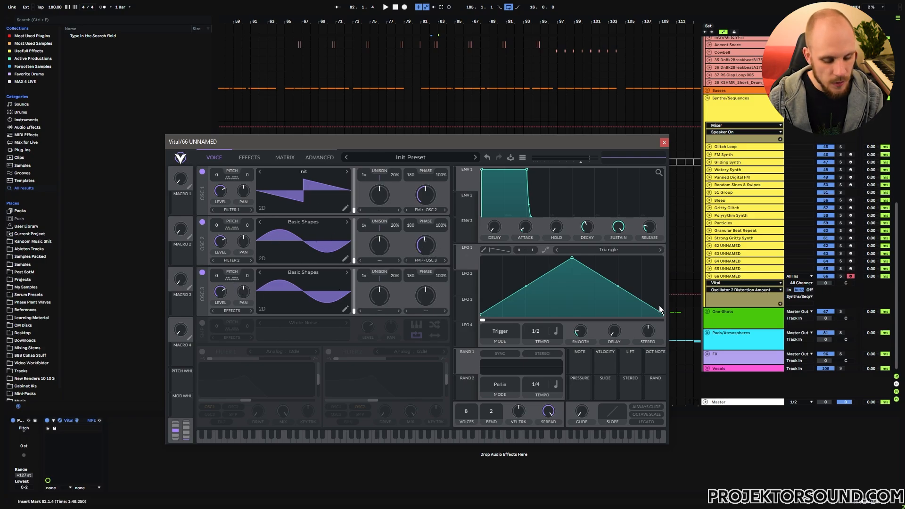
{"action": "left_click_drag", "start_coordinate": [431, 198], "coordinate": [436, 190]}
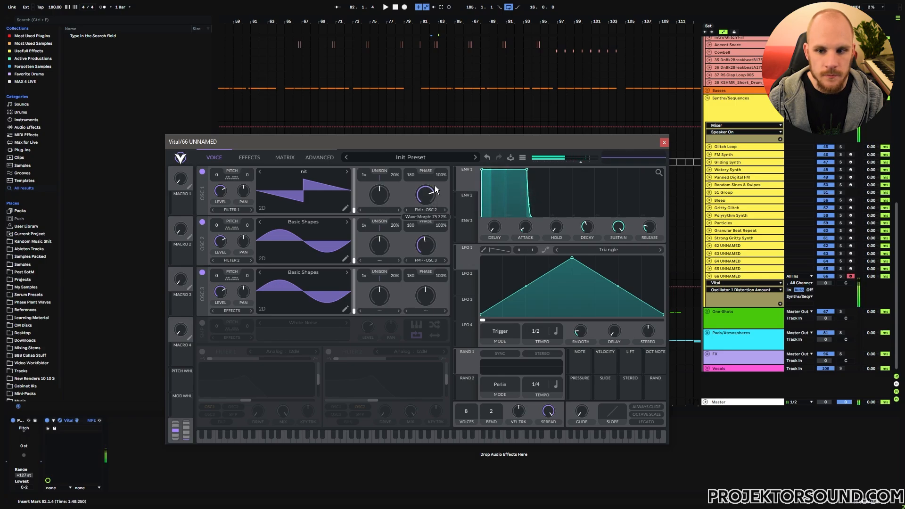
{"action": "left_click_drag", "start_coordinate": [430, 241], "coordinate": [440, 212]}
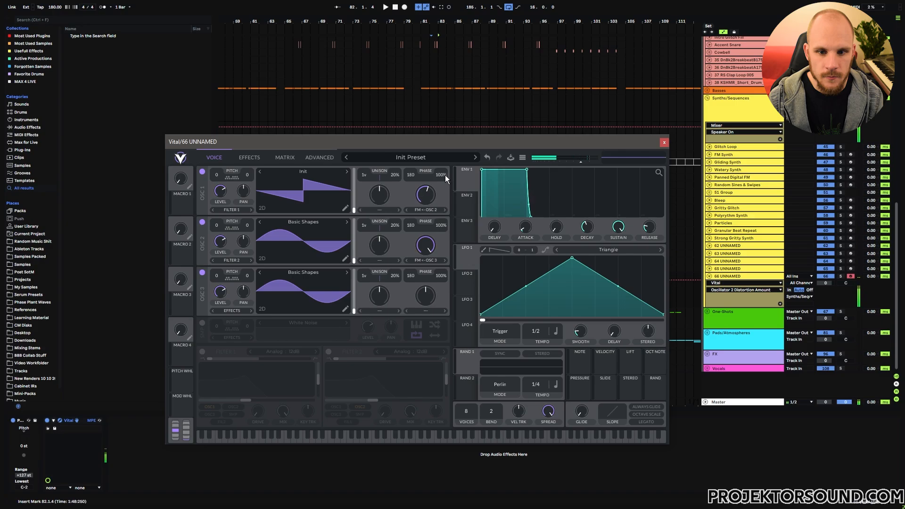
Step: Set phase randomization to 0% on all three oscillators and oscillator 3's distortion type to Sync
{"action": "left_click_drag", "start_coordinate": [445, 178], "coordinate": [446, 228]}
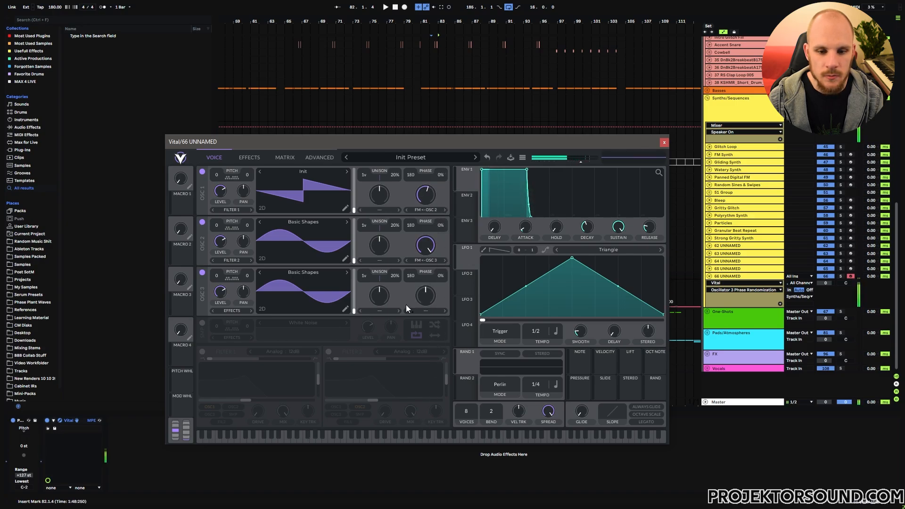
{"action": "left_click", "coordinate": [386, 312]}
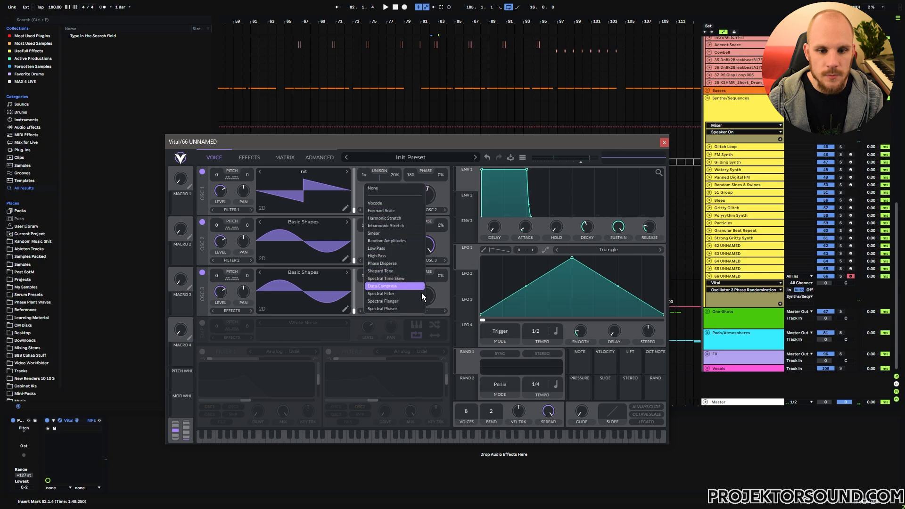
{"action": "left_click", "coordinate": [433, 312]}
{"action": "left_click", "coordinate": [439, 331]}
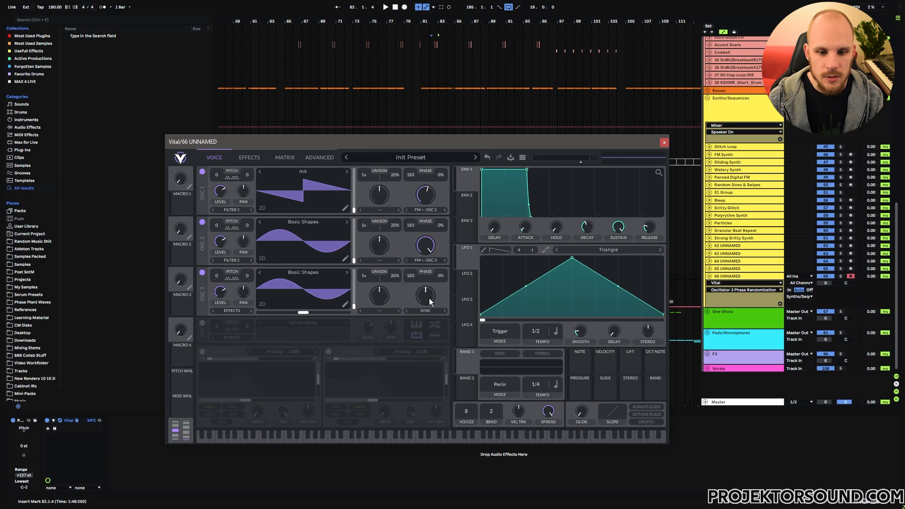
Step: Turn the levels of oscillators 2 and 3 all the way down and set oscillator 3's Sync amount somewhat below the middle
{"action": "left_click_drag", "start_coordinate": [430, 302], "coordinate": [434, 297]}
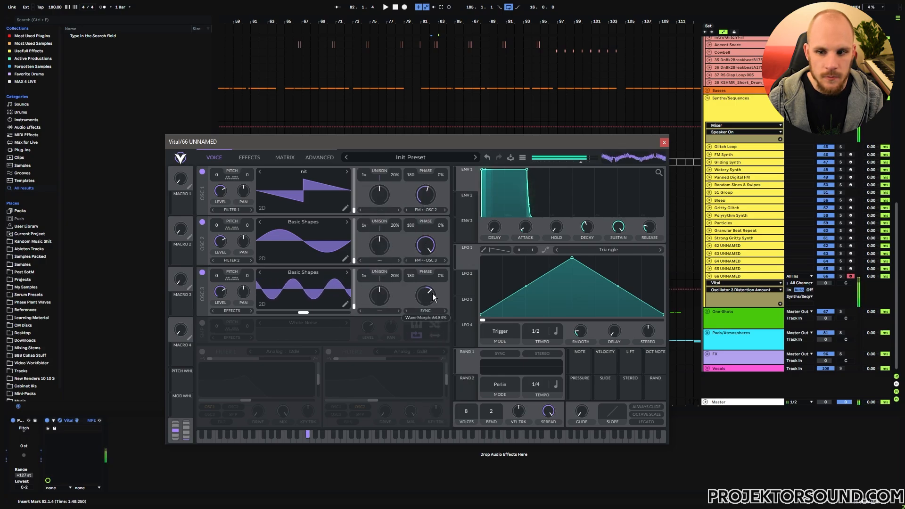
{"action": "left_click_drag", "start_coordinate": [220, 291], "coordinate": [224, 351]}
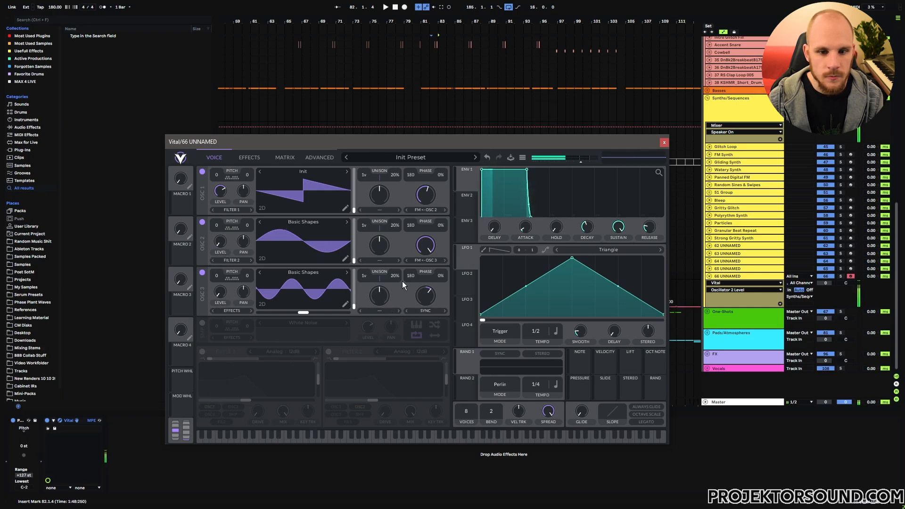
{"action": "mouse_move", "coordinate": [428, 301]}
{"action": "left_mouse_down"}
{"action": "mouse_move", "coordinate": [427, 317]}
{"action": "mouse_move", "coordinate": [426, 294]}
{"action": "left_mouse_up"}
Step: Enable Filter 1 as an Analog 24dB filter, blended to a band-pass shape with slightly reduced resonance
{"action": "left_click", "coordinate": [202, 351]}
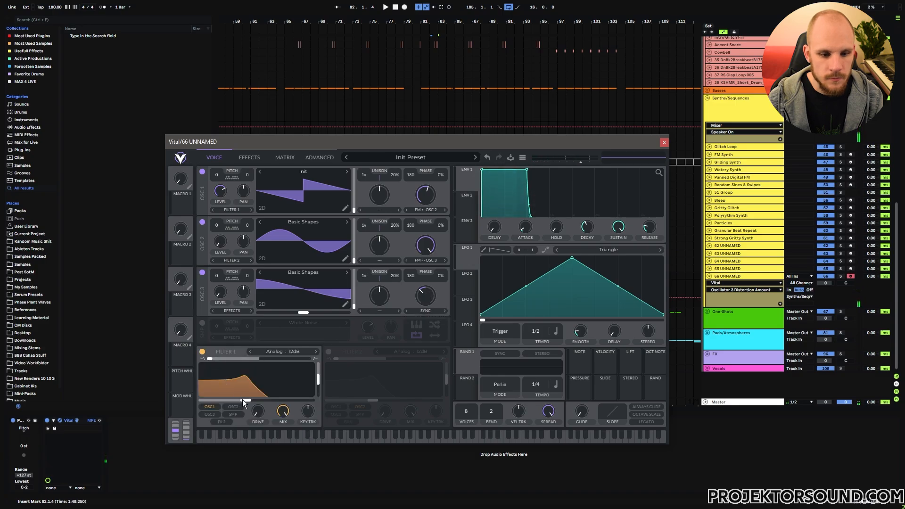
{"action": "left_click_drag", "start_coordinate": [216, 360], "coordinate": [263, 361]}
{"action": "mouse_move", "coordinate": [248, 392]}
{"action": "left_mouse_down"}
{"action": "mouse_move", "coordinate": [304, 401]}
{"action": "mouse_move", "coordinate": [244, 399]}
{"action": "left_mouse_up"}
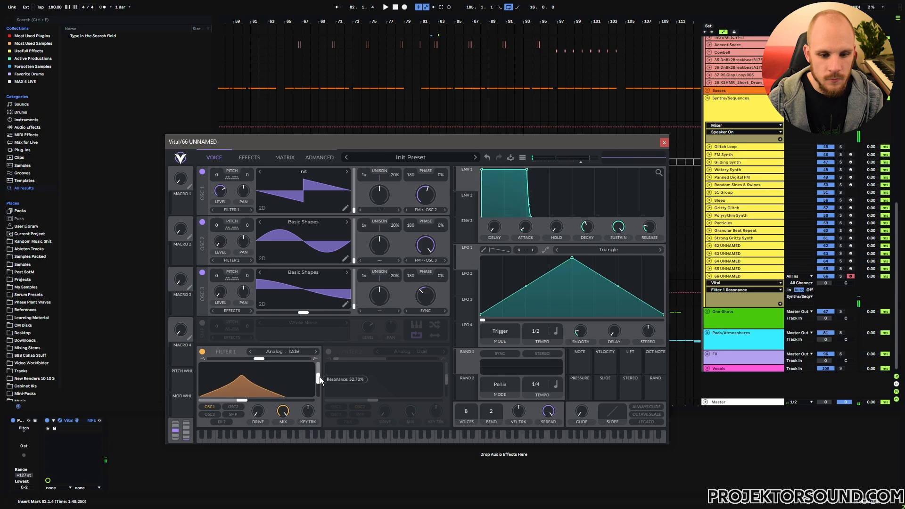
{"action": "left_click_drag", "start_coordinate": [315, 378], "coordinate": [318, 381]}
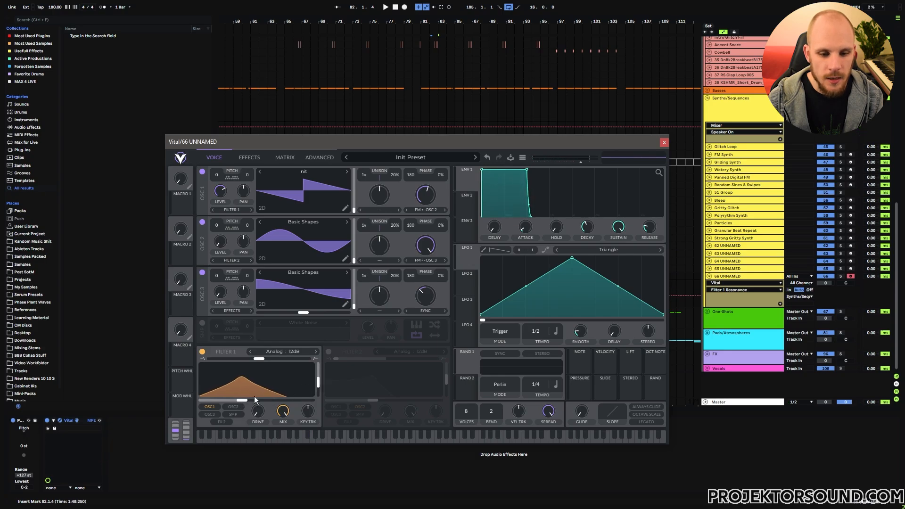
{"action": "left_click", "coordinate": [316, 352]}
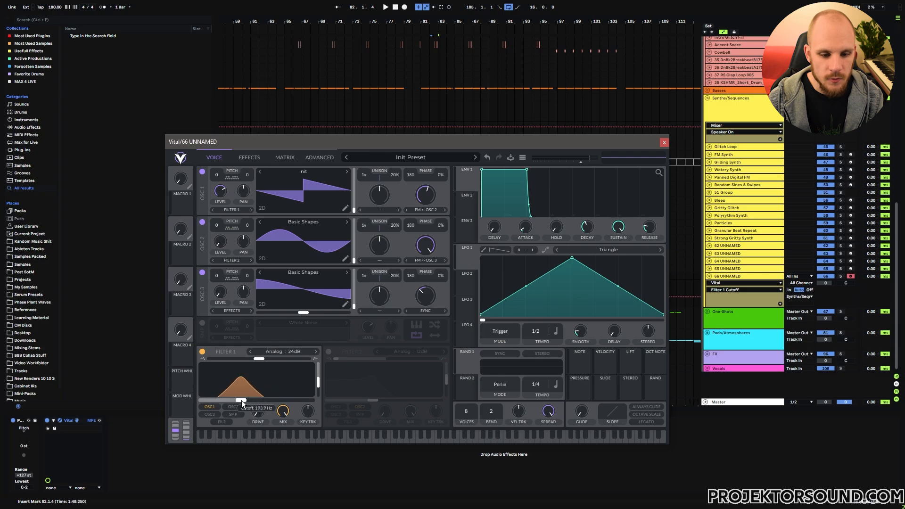
Step: Raise Filter 1's cutoff and assign Macro 1 to modulate it
{"action": "left_click_drag", "start_coordinate": [242, 400], "coordinate": [270, 402]}
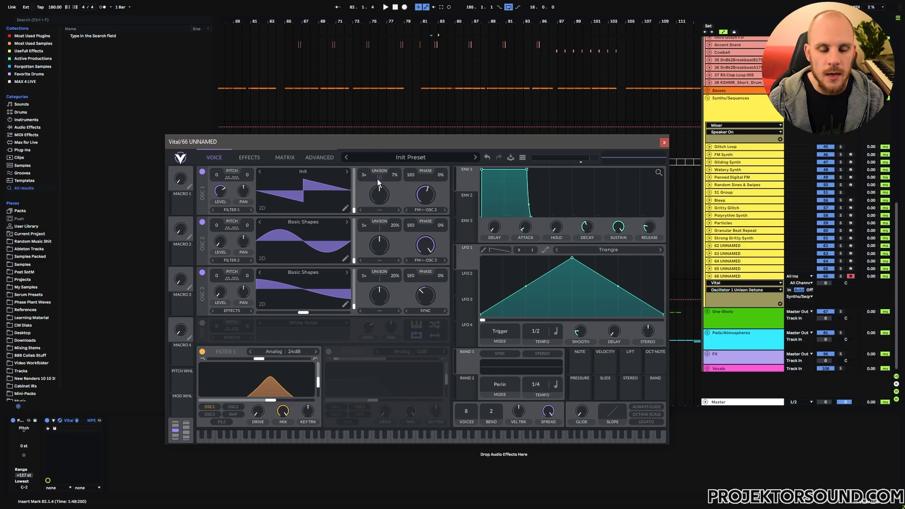
{"action": "mouse_move", "coordinate": [277, 403]}
{"action": "left_mouse_down"}
{"action": "mouse_move", "coordinate": [303, 400]}
{"action": "mouse_move", "coordinate": [243, 400]}
{"action": "mouse_move", "coordinate": [281, 400]}
{"action": "left_mouse_up"}
{"action": "left_click_drag", "start_coordinate": [206, 234], "coordinate": [257, 395]}
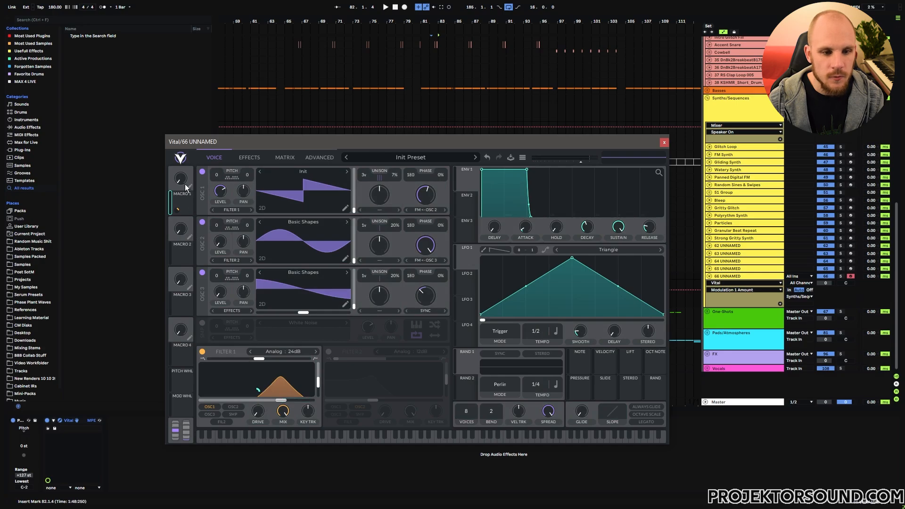
{"action": "left_click_drag", "start_coordinate": [187, 185], "coordinate": [212, 212]}
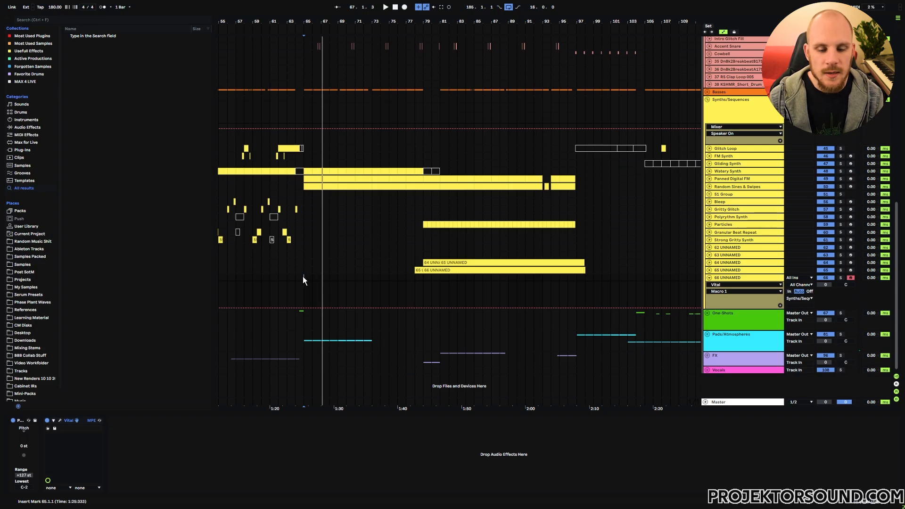
Step: Create a four-bar MIDI clip on 66 UNNAMED at bar 65 with an F#0 note two beats long at its start
{"action": "left_click_drag", "start_coordinate": [304, 278], "coordinate": [337, 278]}
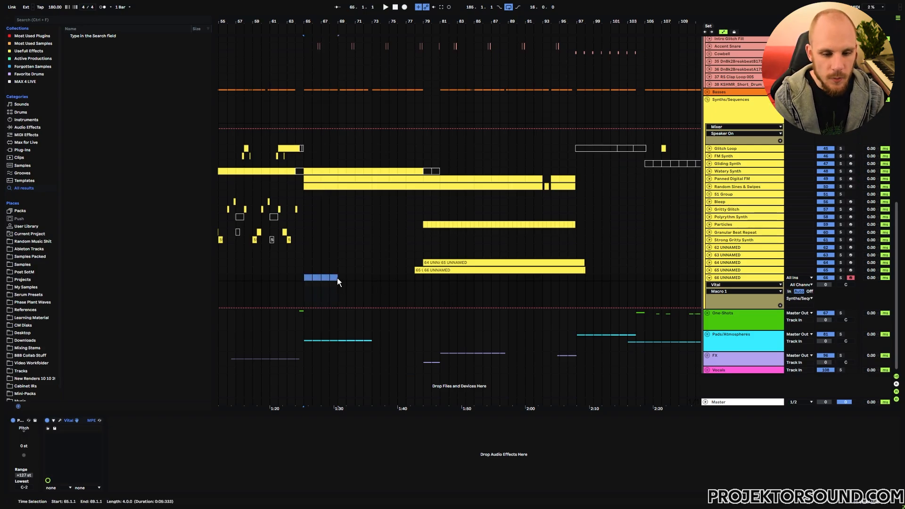
{"action": "key", "text": "ctrl+shift+m"}
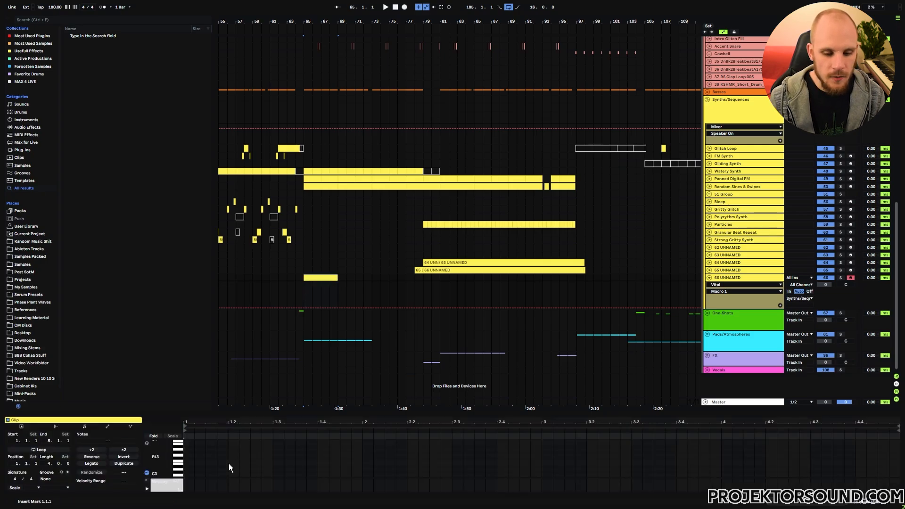
{"action": "left_click_drag", "start_coordinate": [189, 459], "coordinate": [292, 462]}
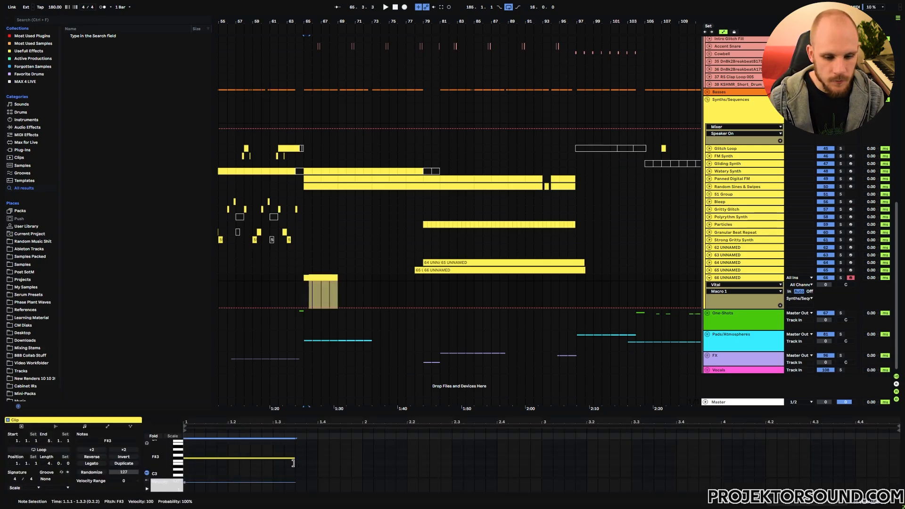
{"action": "key", "text": "shift+Down"}
{"action": "key", "text": "shift+Down"}
{"action": "key", "text": "shift+Down"}
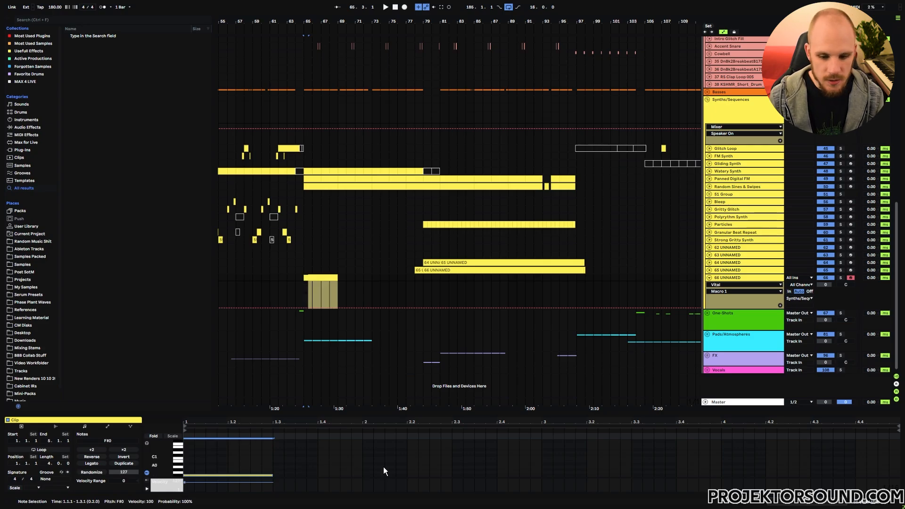
Step: Paste copies of the F#0 note at 2.2 and at the start of bar 4 in the clip
{"action": "left_click", "coordinate": [405, 466]}
{"action": "key", "text": "ctrl+v"}
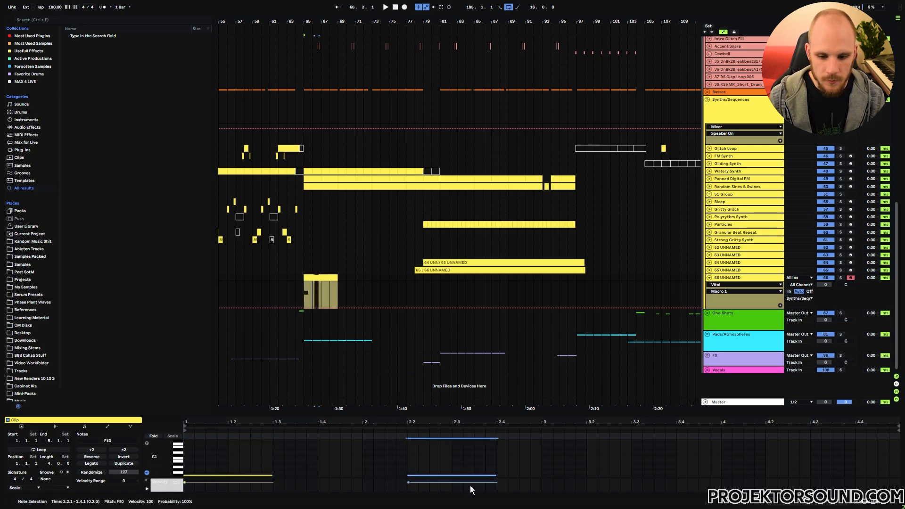
{"action": "left_click", "coordinate": [725, 460]}
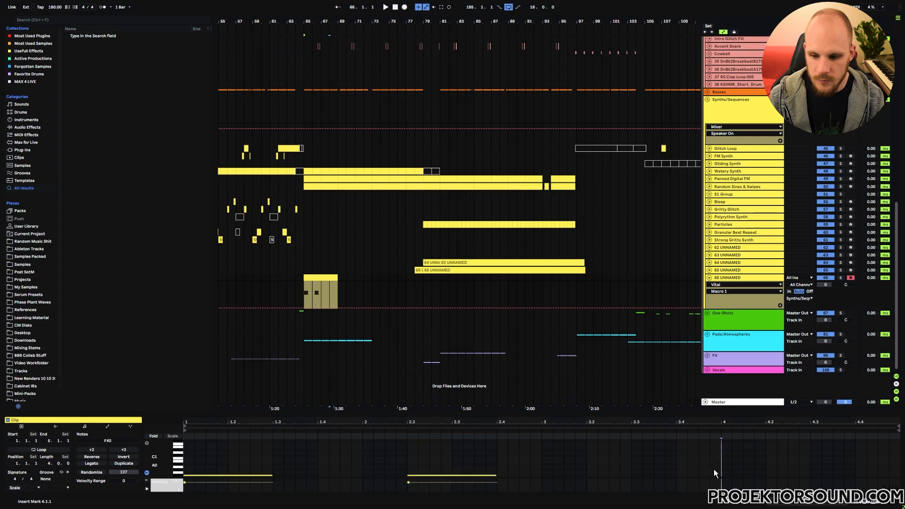
{"action": "key", "text": "ctrl+v"}
Step: Duplicate the 66 UNNAMED clip three times and shorten the last copy so the sequence ends at bar 79
{"action": "left_click", "coordinate": [325, 277]}
{"action": "key", "text": "ctrl+d"}
{"action": "key", "text": "ctrl+d"}
{"action": "key", "text": "ctrl+d"}
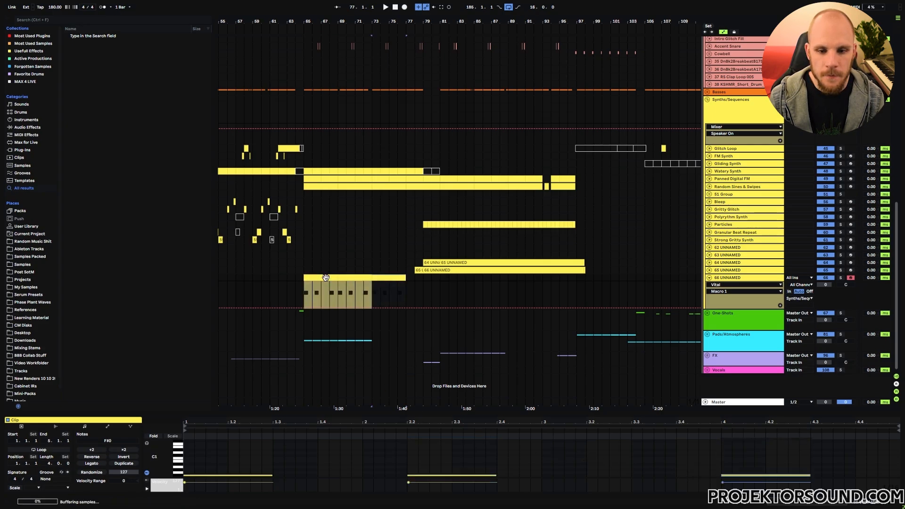
{"action": "left_click_drag", "start_coordinate": [306, 24], "coordinate": [307, 60]}
{"action": "left_click_drag", "start_coordinate": [487, 196], "coordinate": [379, 182]}
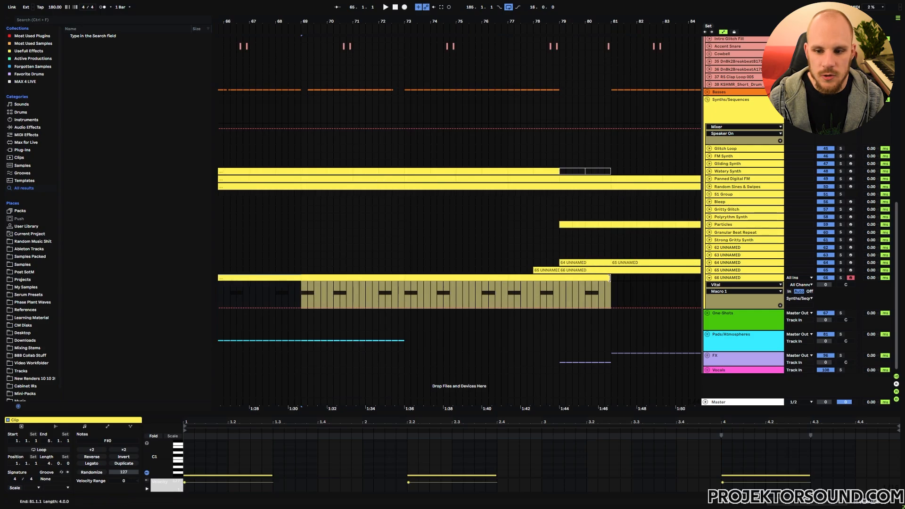
{"action": "left_click_drag", "start_coordinate": [610, 277], "coordinate": [560, 277]}
Step: Automate Macro 1 on 66 UNNAMED with irregular rises and falls from bar 65, ending at 0.00 shortly after bar 77
{"action": "scroll", "coordinate": [438, 285], "scroll_direction": "left", "scroll_amount": 5}
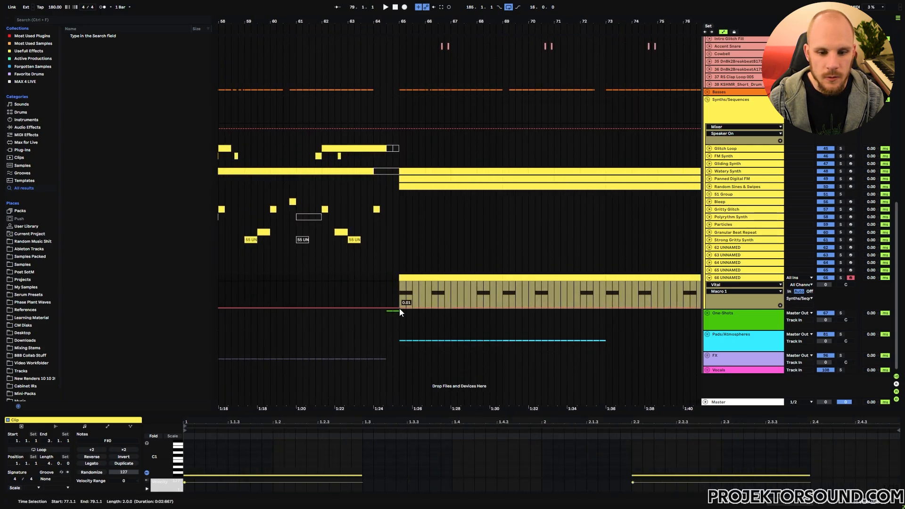
{"action": "left_click_drag", "start_coordinate": [400, 309], "coordinate": [402, 284]}
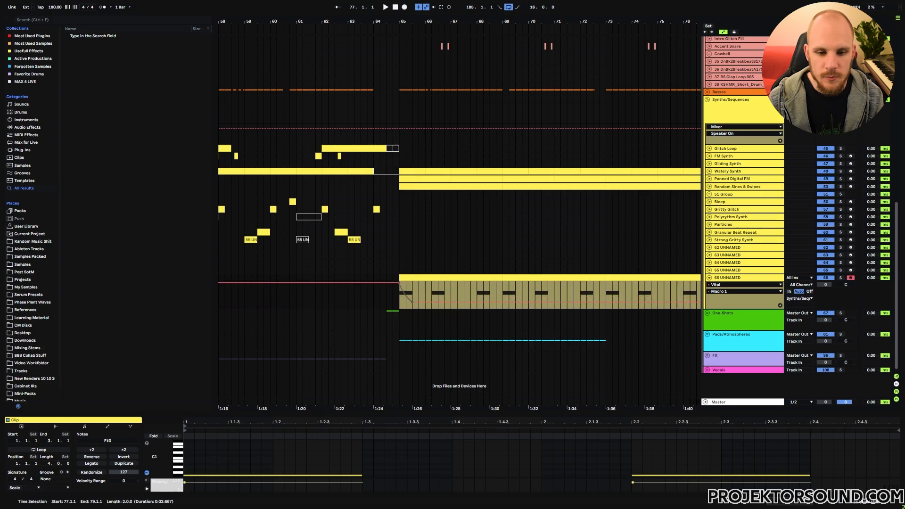
{"action": "left_click_drag", "start_coordinate": [431, 302], "coordinate": [493, 295]}
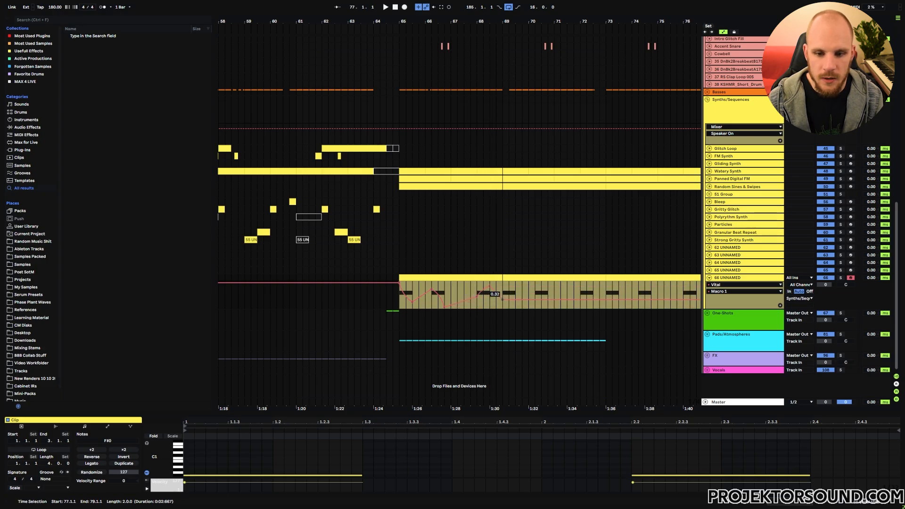
{"action": "left_click_drag", "start_coordinate": [518, 301], "coordinate": [593, 292]}
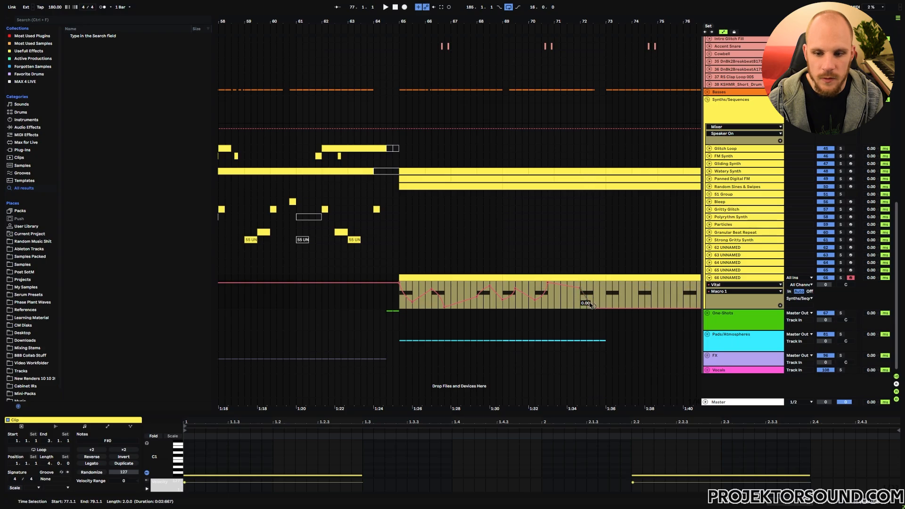
{"action": "left_click_drag", "start_coordinate": [612, 302], "coordinate": [612, 285]}
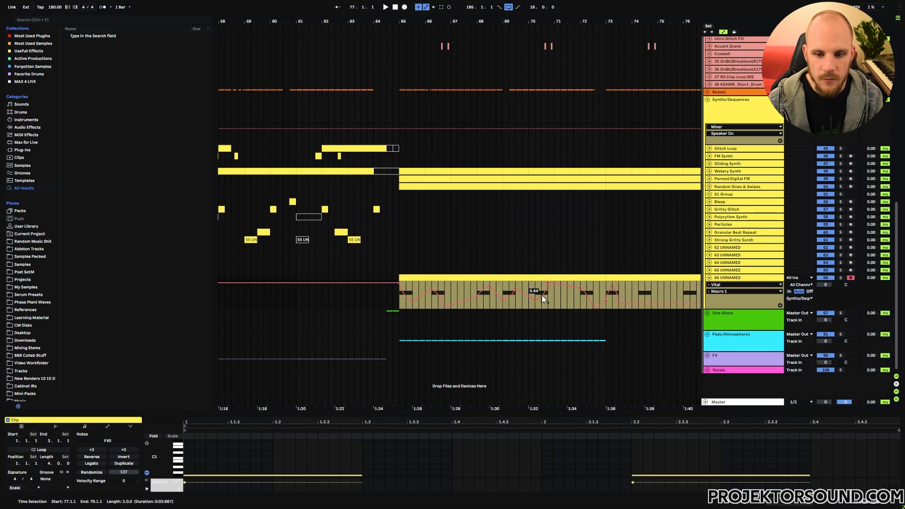
{"action": "left_click_drag", "start_coordinate": [542, 290], "coordinate": [542, 287]}
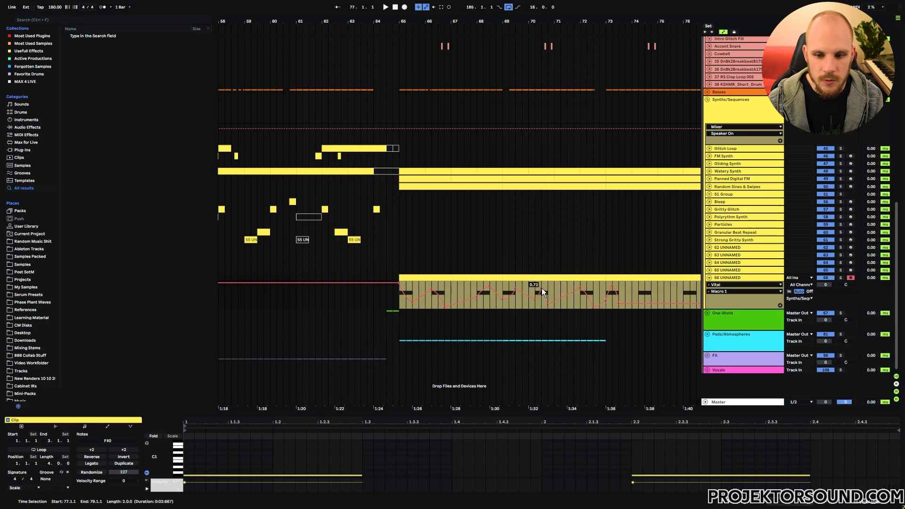
{"action": "left_click_drag", "start_coordinate": [484, 290], "coordinate": [483, 300]}
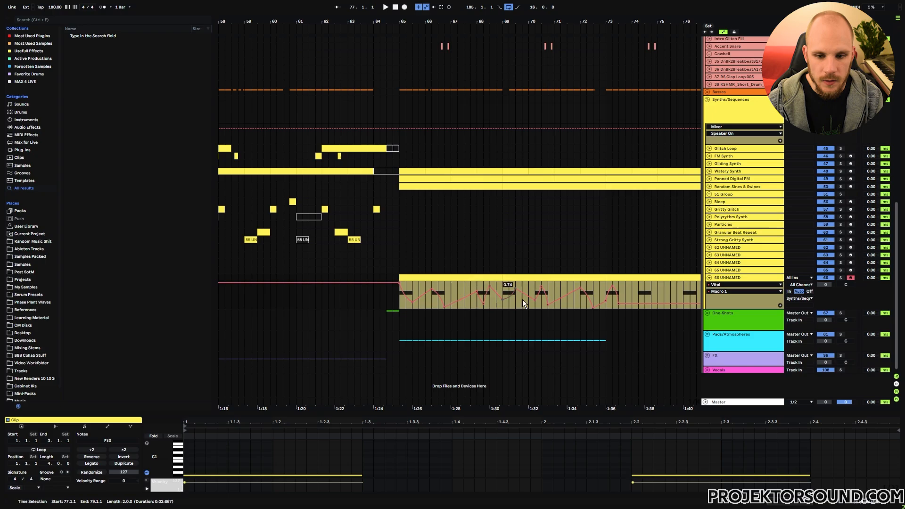
{"action": "scroll", "coordinate": [522, 299], "scroll_direction": "right", "scroll_amount": 5}
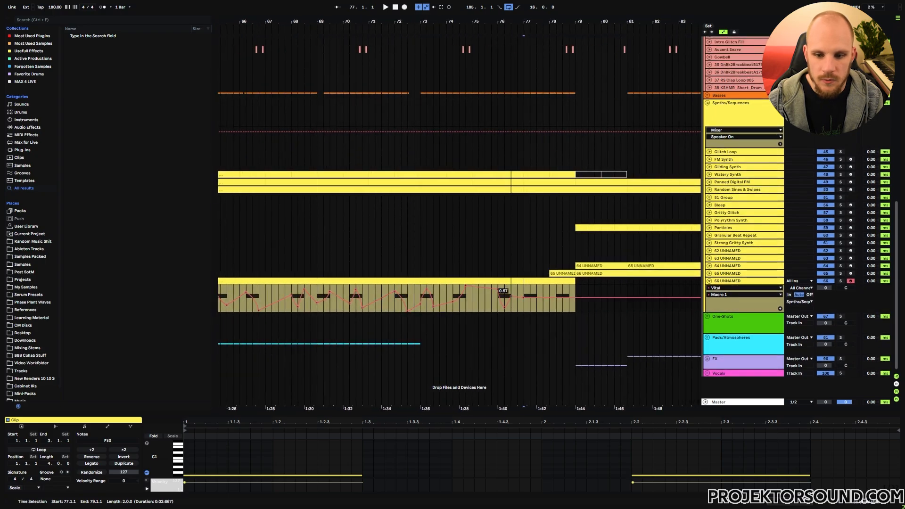
{"action": "left_click_drag", "start_coordinate": [538, 298], "coordinate": [536, 308]}
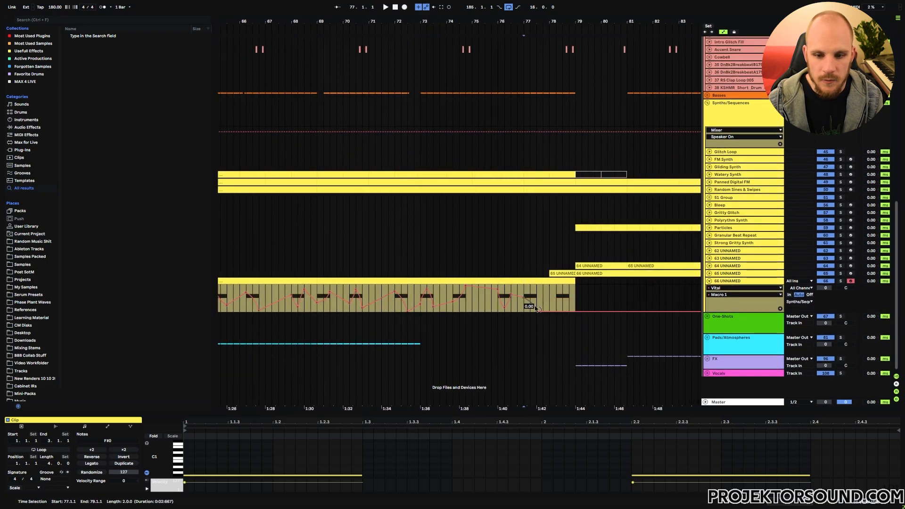
Step: Audition the sequence from bar 65, lower Vital's Filter 1 cutoff and set Macro 1's modulation amount on it to about 50.54
{"action": "key", "text": "space"}
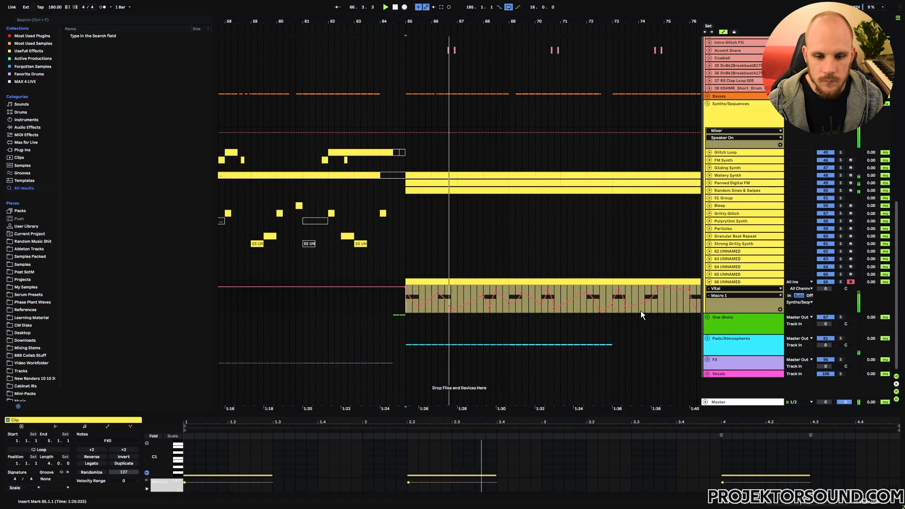
{"action": "left_click", "coordinate": [746, 281]}
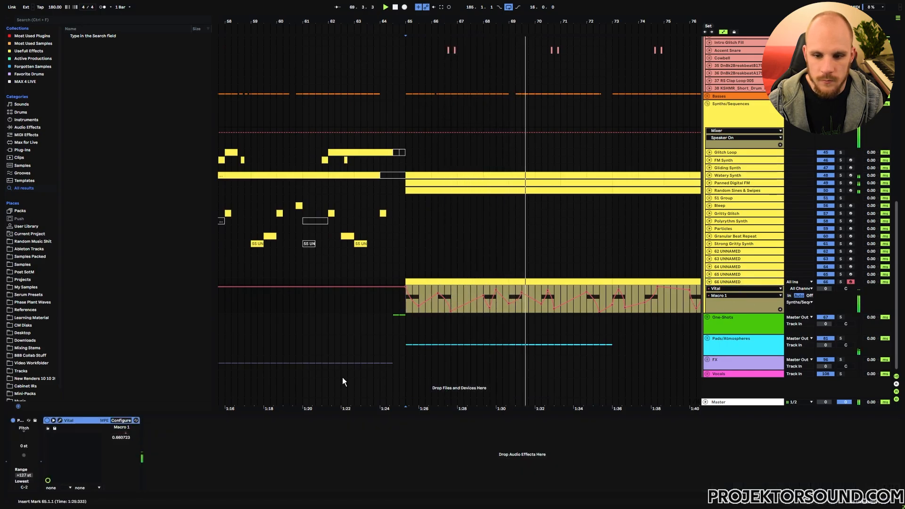
{"action": "left_click", "coordinate": [60, 420]}
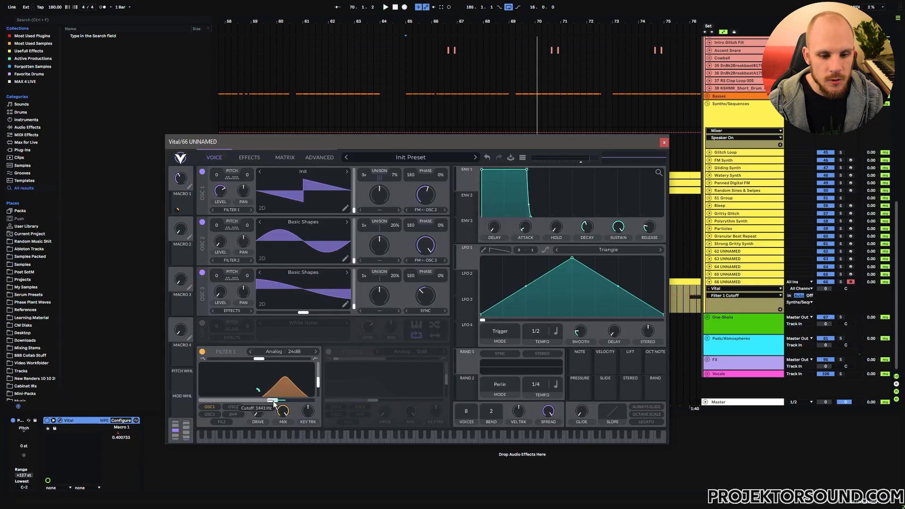
{"action": "left_click_drag", "start_coordinate": [274, 401], "coordinate": [260, 395]}
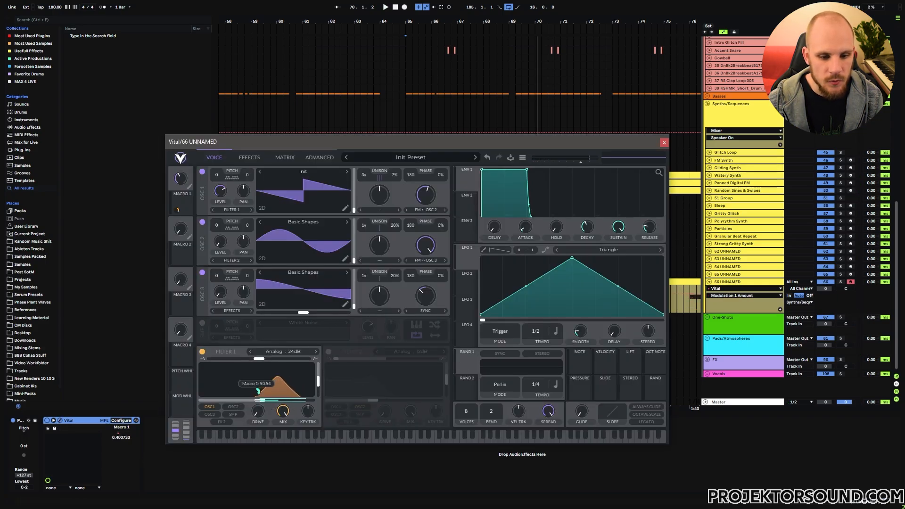
Step: Play the sequence again with Macro 1's automation lane shown, and lower Vital's Filter 1 cutoff further to about 219 Hz
{"action": "key", "text": "space"}
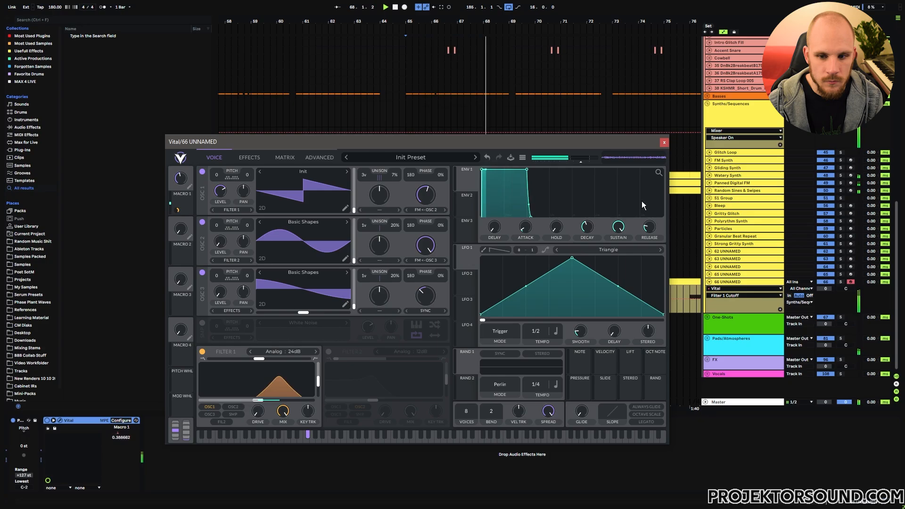
{"action": "left_click", "coordinate": [664, 142]}
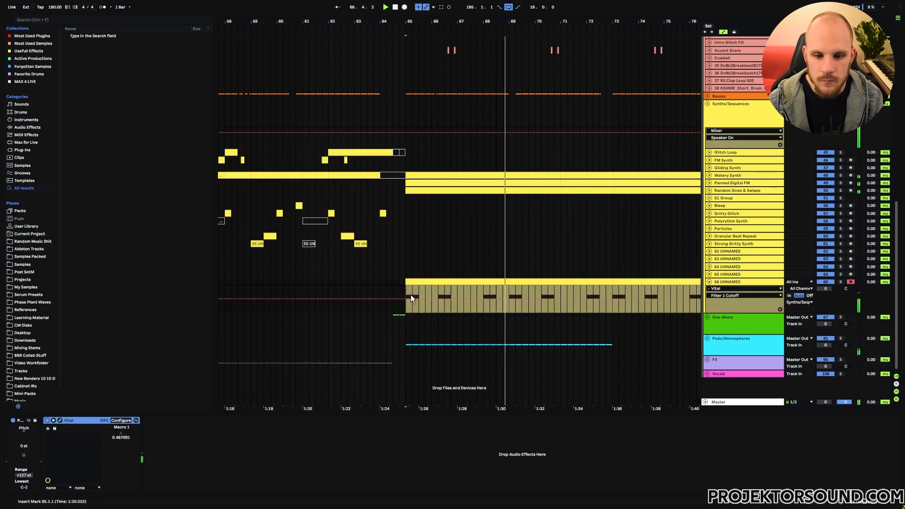
{"action": "left_click", "coordinate": [120, 432]}
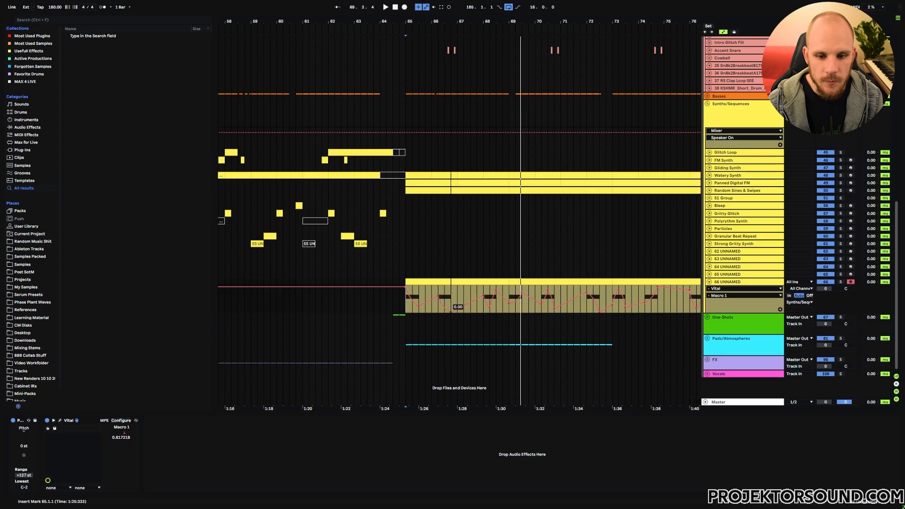
{"action": "left_click", "coordinate": [60, 420]}
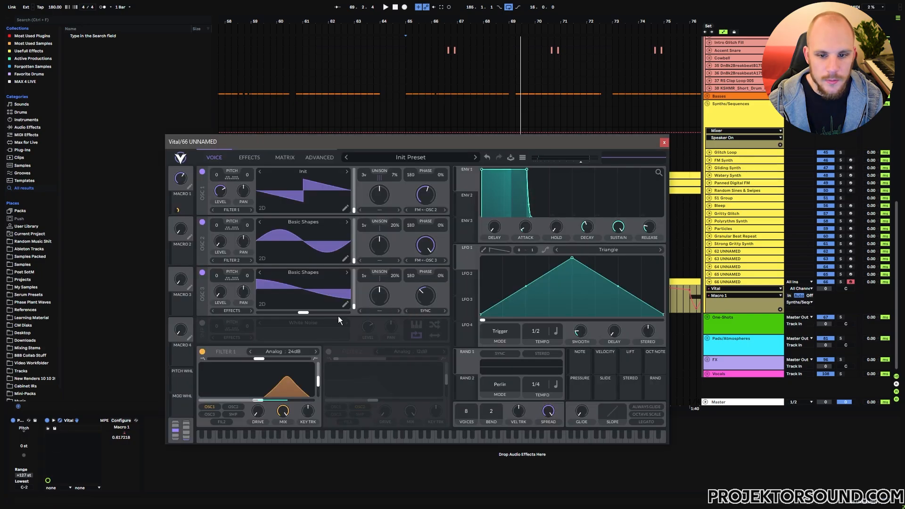
{"action": "left_click_drag", "start_coordinate": [251, 403], "coordinate": [242, 402]}
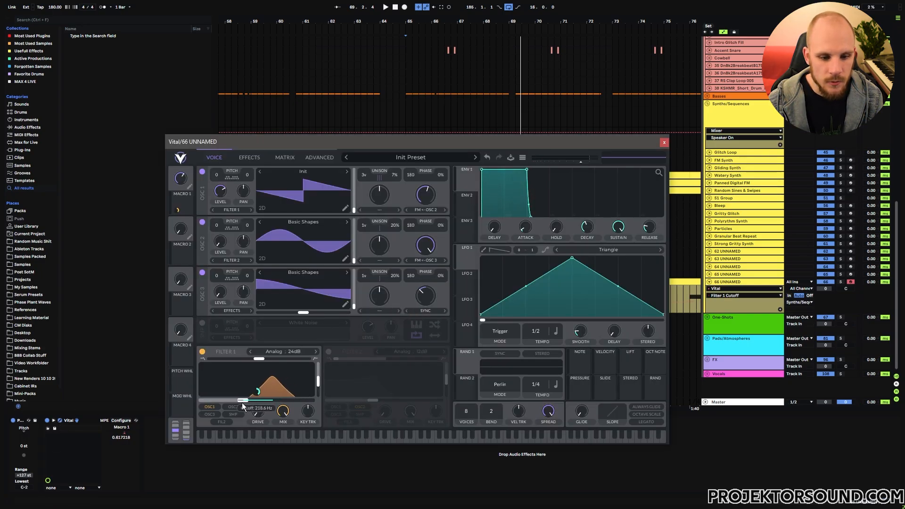
Step: Reshape 66 UNNAMED's Macro 1 automation between about bars 66 and 67, and play the sequence from bar 65 through its end
{"action": "key", "text": "space"}
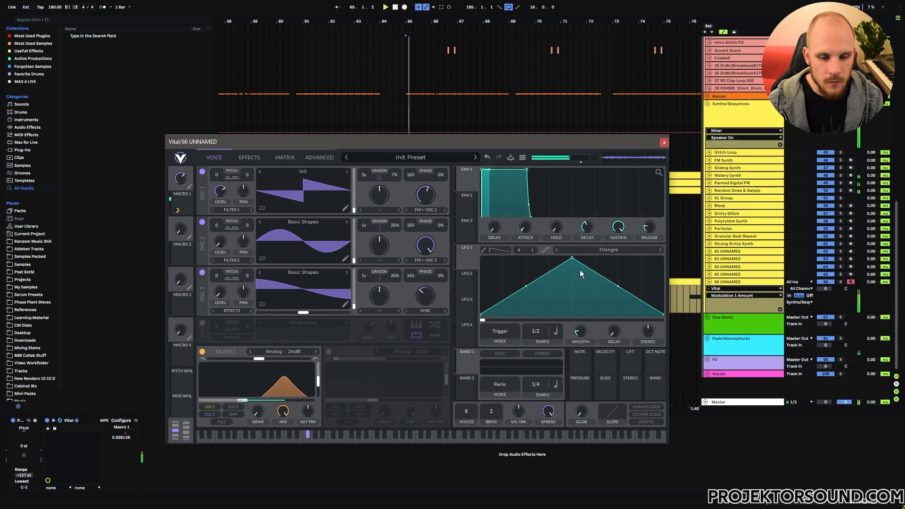
{"action": "left_click", "coordinate": [664, 142]}
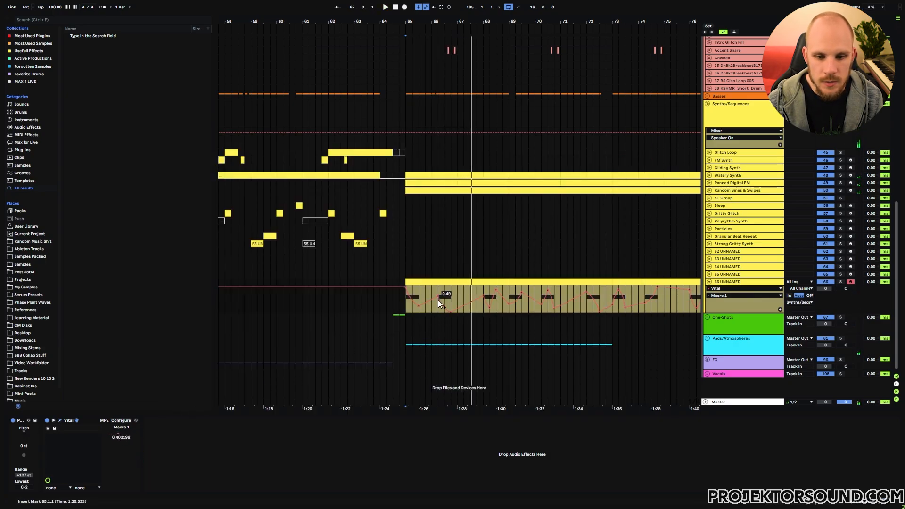
{"action": "left_click_drag", "start_coordinate": [438, 297], "coordinate": [451, 299]}
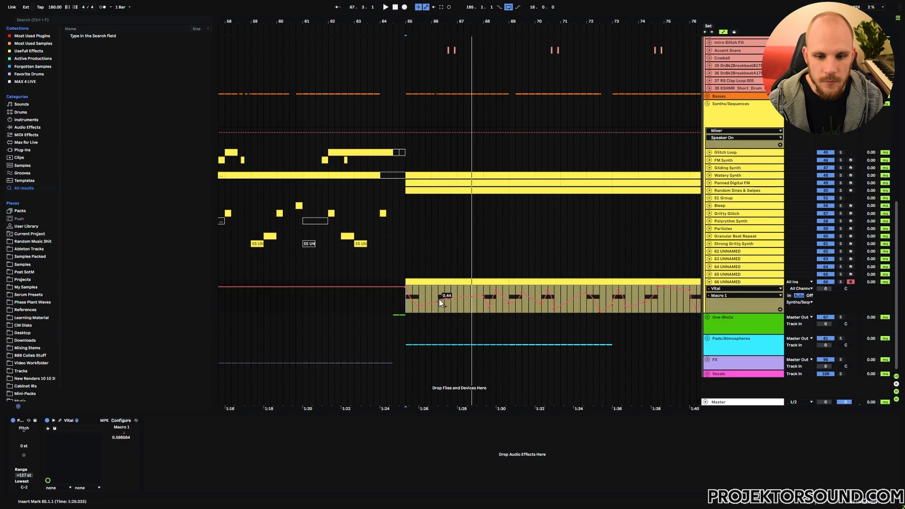
{"action": "key", "text": "space"}
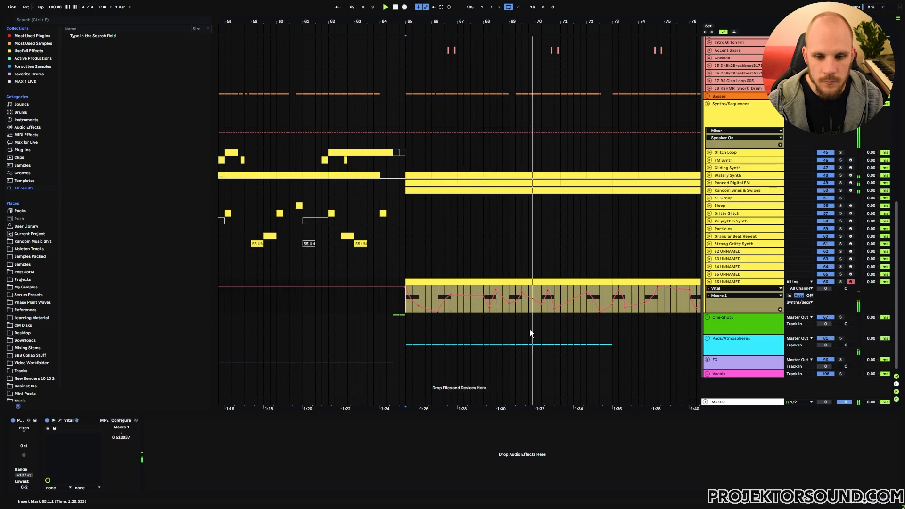
{"action": "left_click_drag", "start_coordinate": [550, 320], "coordinate": [455, 322]}
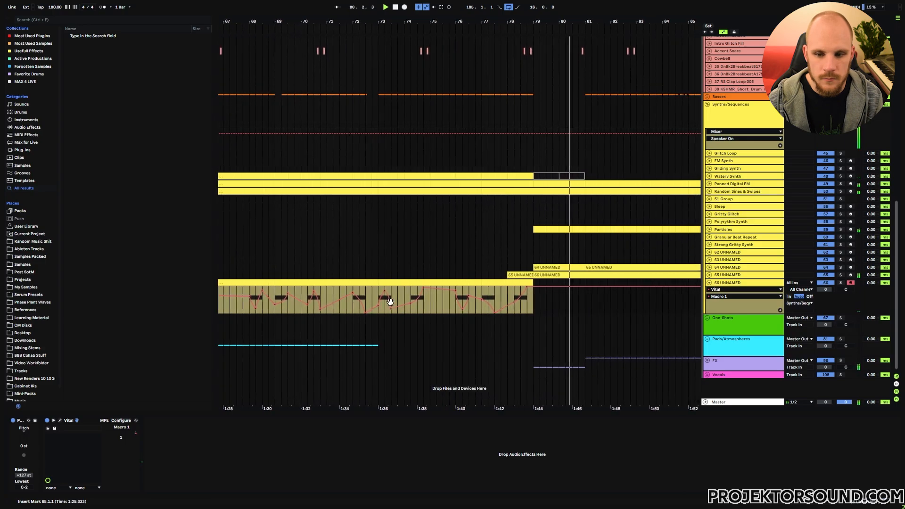
Step: Copy the effects chain from MStereoSpread to dblue Glitch on 65 UNNAMED and paste it after Vital on 66 UNNAMED
{"action": "left_click", "coordinate": [729, 274]}
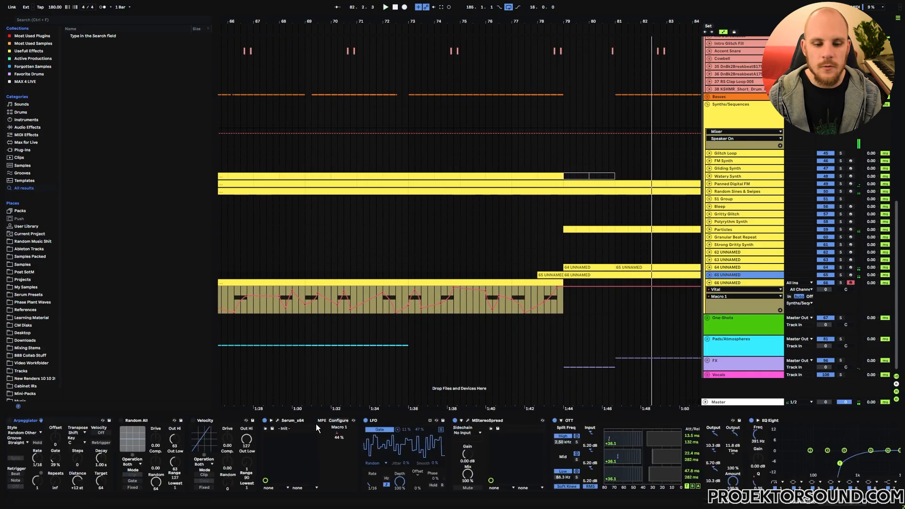
{"action": "left_click", "coordinate": [494, 424]}
{"action": "scroll", "coordinate": [785, 463], "scroll_direction": "right", "scroll_amount": 5}
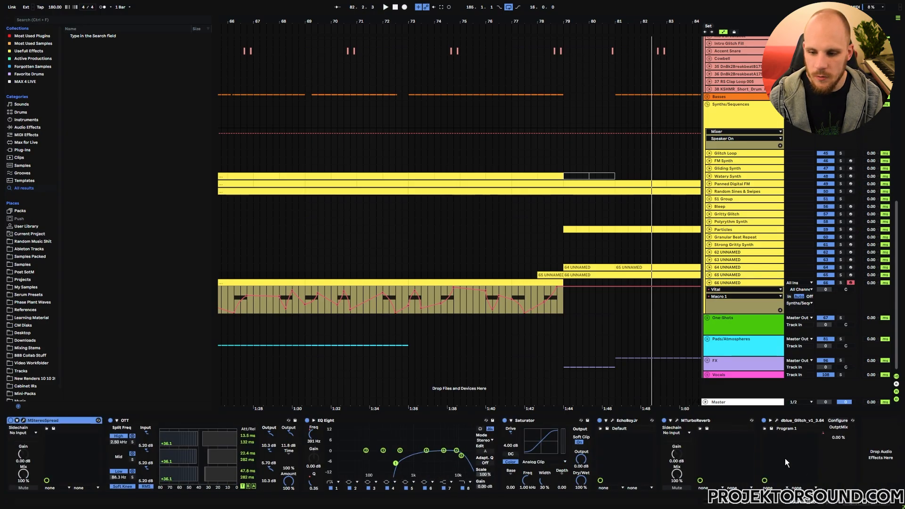
{"action": "left_click", "coordinate": [736, 283]}
{"action": "left_click", "coordinate": [571, 450]}
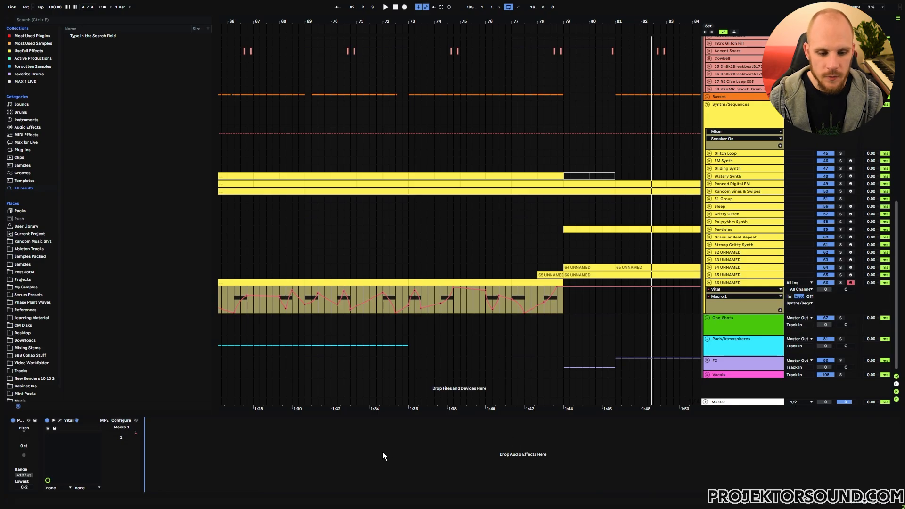
{"action": "key", "text": "ctrl+v"}
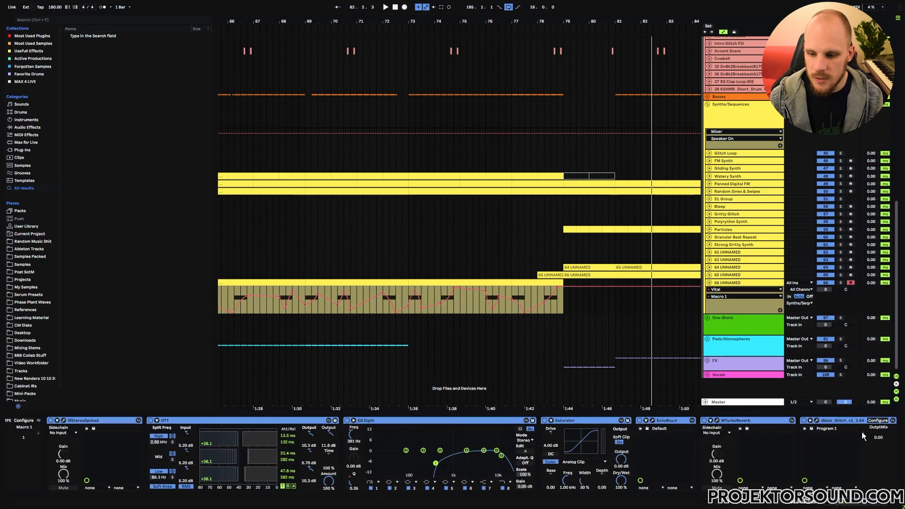
Step: Set dblue Glitch's OutptMix on 66 UNNAMED to 100% and audition the processed sequence from bar 65
{"action": "right_click", "coordinate": [863, 436]}
{"action": "left_click", "coordinate": [832, 452]}
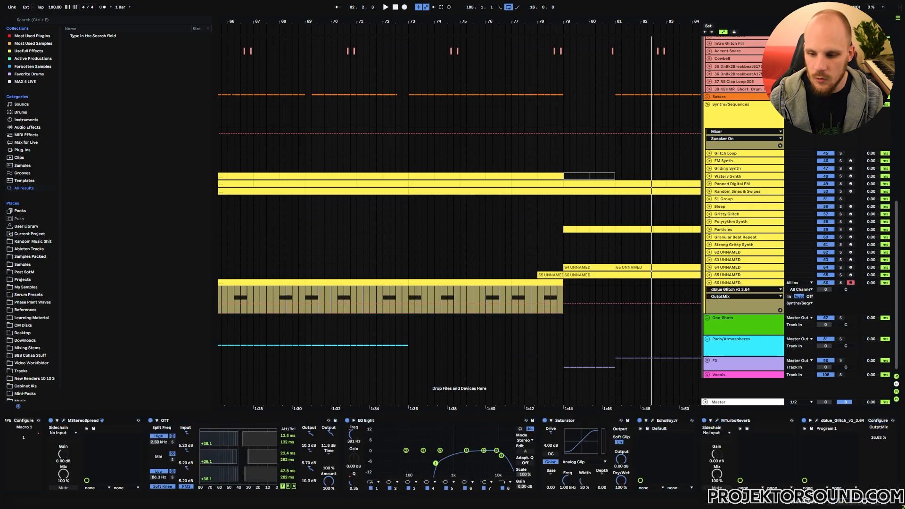
{"action": "scroll", "coordinate": [401, 313], "scroll_direction": "left", "scroll_amount": 10}
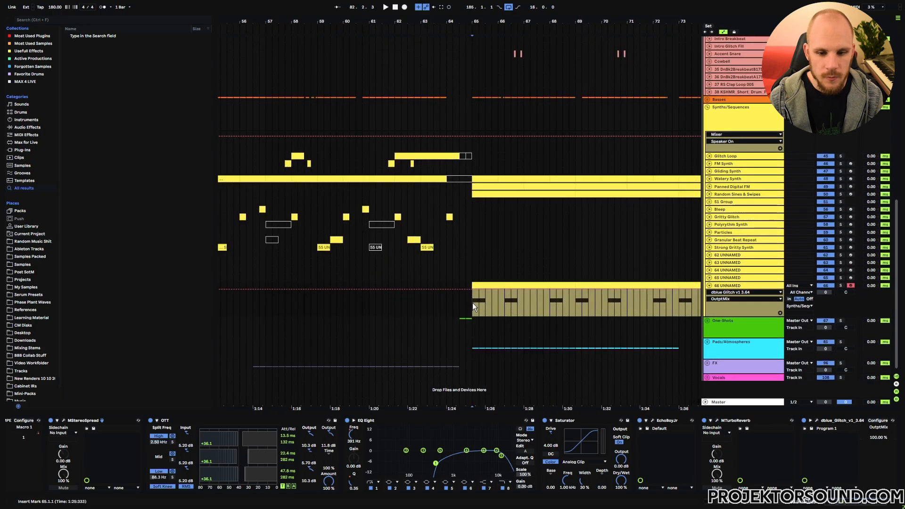
{"action": "key", "text": "space"}
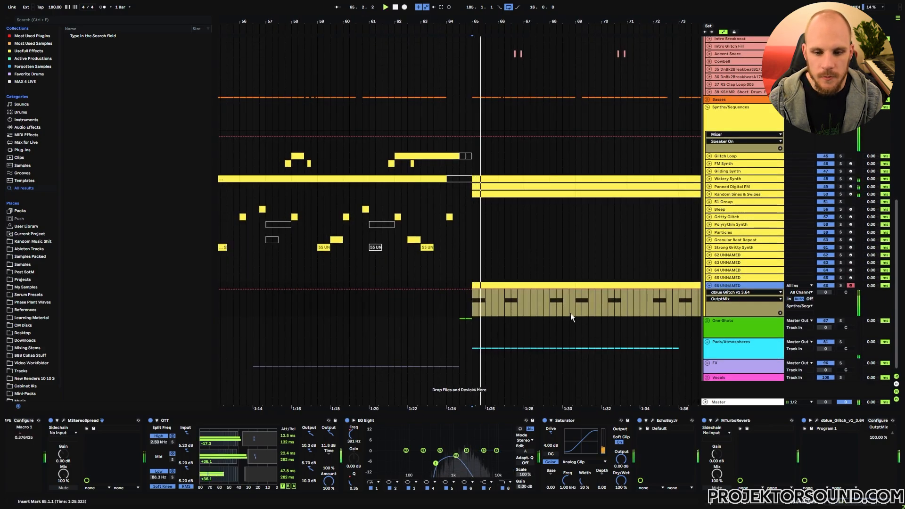
{"action": "left_click", "coordinate": [830, 420]}
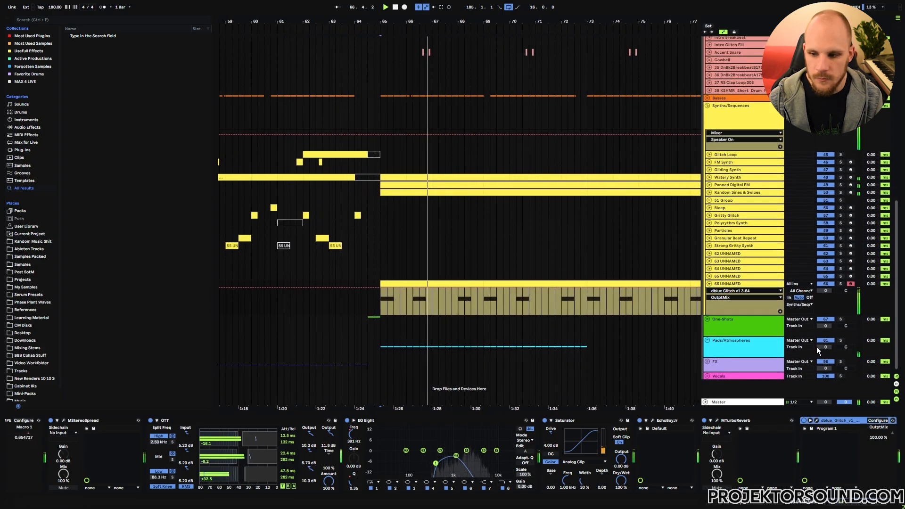
Step: Lower 66 UNNAMED's track volume to -11.6 dB and raise its EQ Eight high-cut band to about 12.1 kHz during playback
{"action": "left_click_drag", "start_coordinate": [826, 292], "coordinate": [826, 307]}
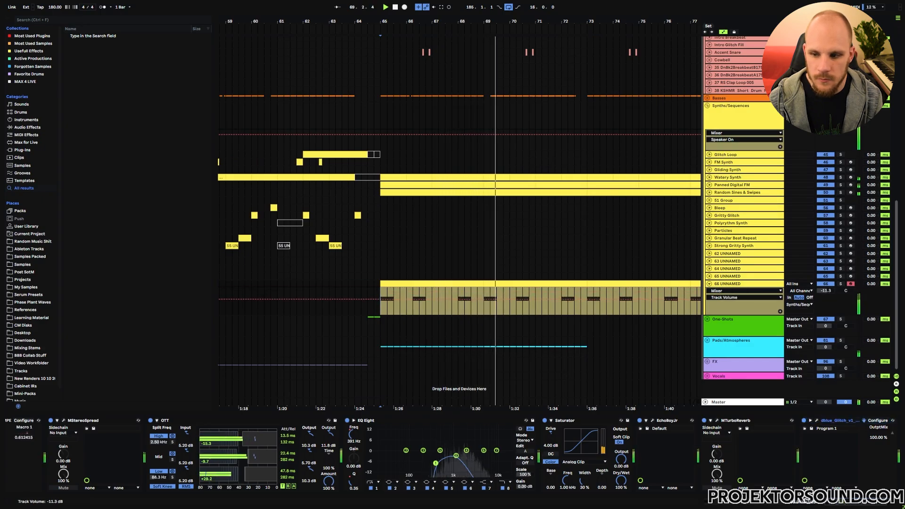
{"action": "left_click", "coordinate": [737, 284]}
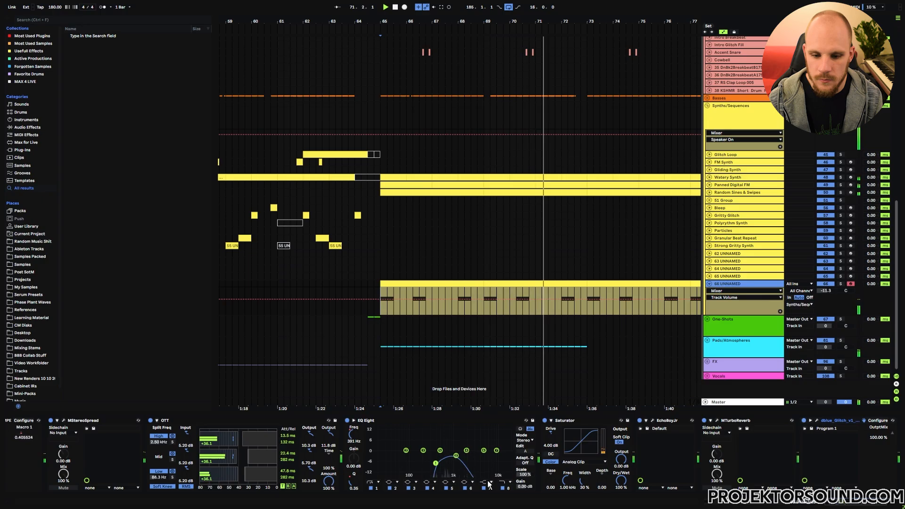
{"action": "left_click", "coordinate": [353, 435]}
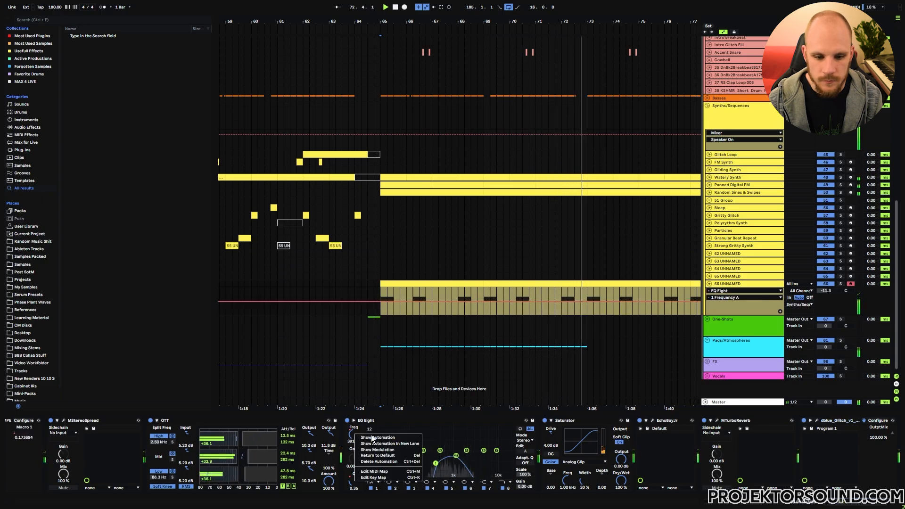
{"action": "left_click_drag", "start_coordinate": [456, 456], "coordinate": [504, 453]}
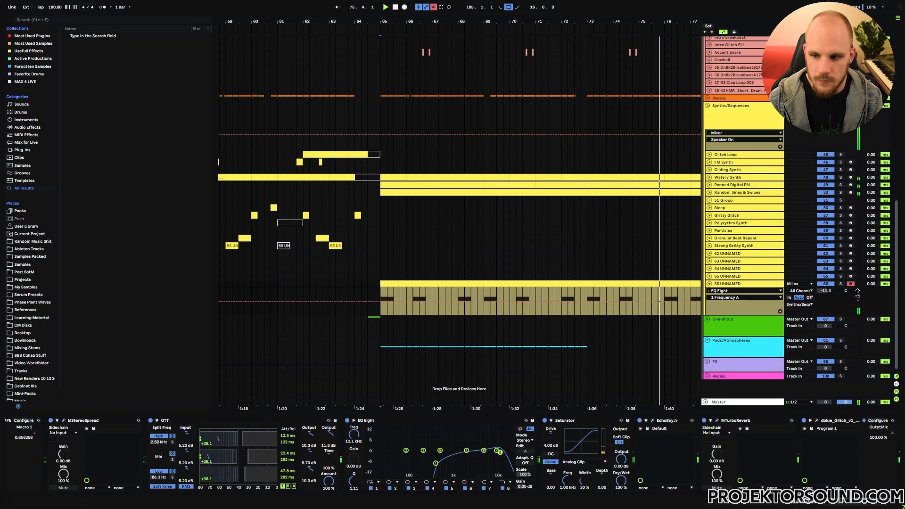
{"action": "left_click_drag", "start_coordinate": [826, 291], "coordinate": [826, 292]}
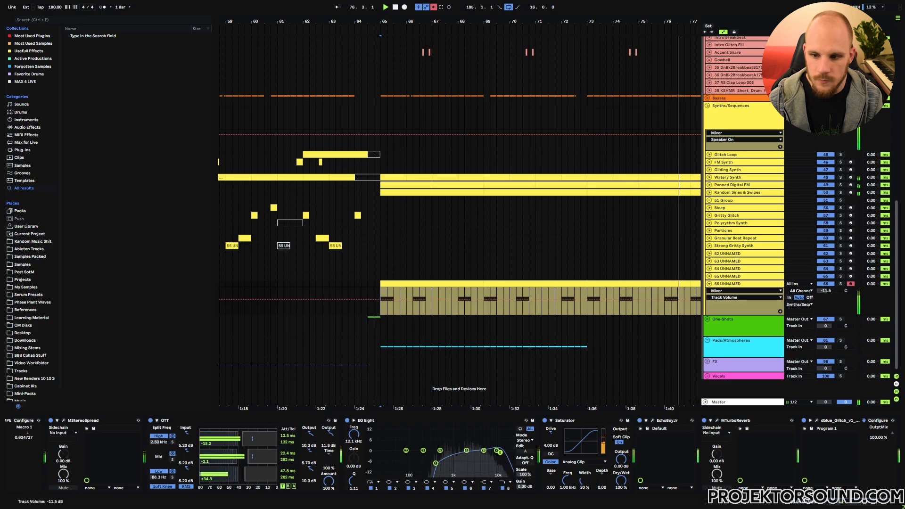
{"action": "left_click", "coordinate": [374, 302]}
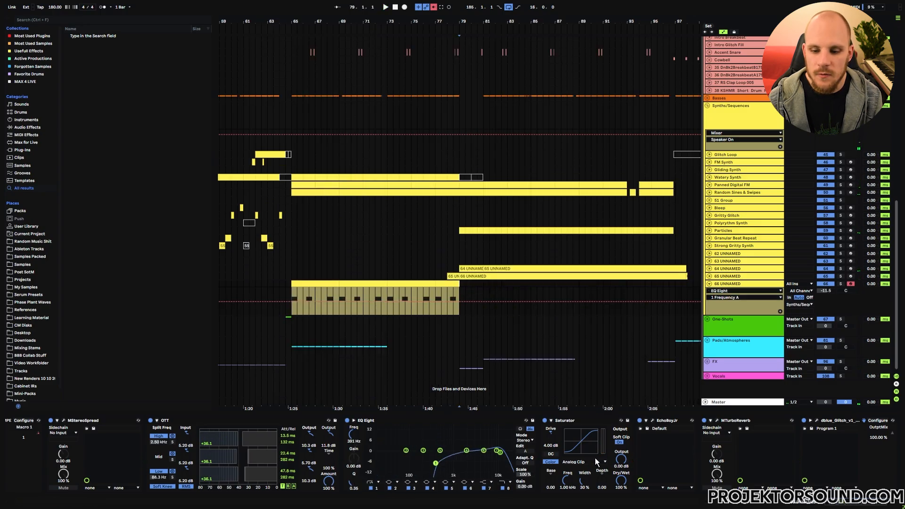
Step: Add a Utility after dblue Glitch on 66 UNNAMED, with its gain at -inf dB and the device switched off
{"action": "left_click", "coordinate": [459, 285]}
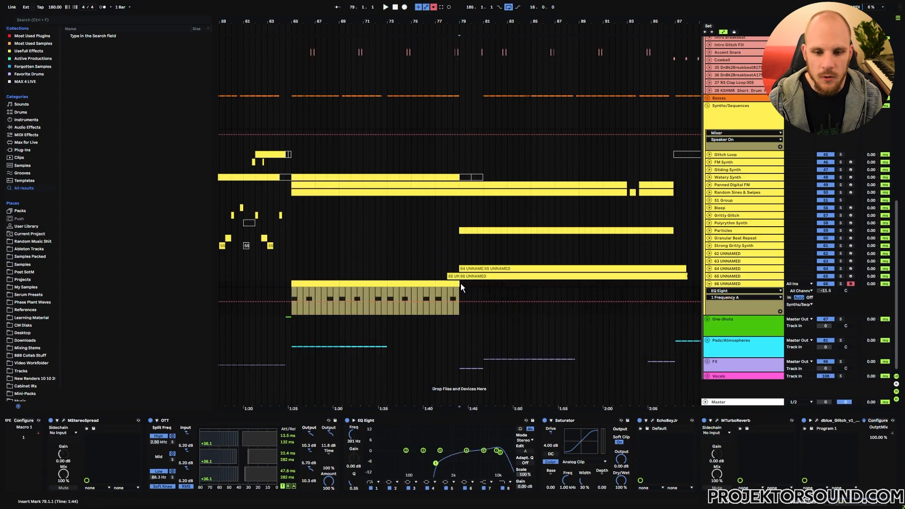
{"action": "left_click_drag", "start_coordinate": [848, 501], "coordinate": [869, 505]}
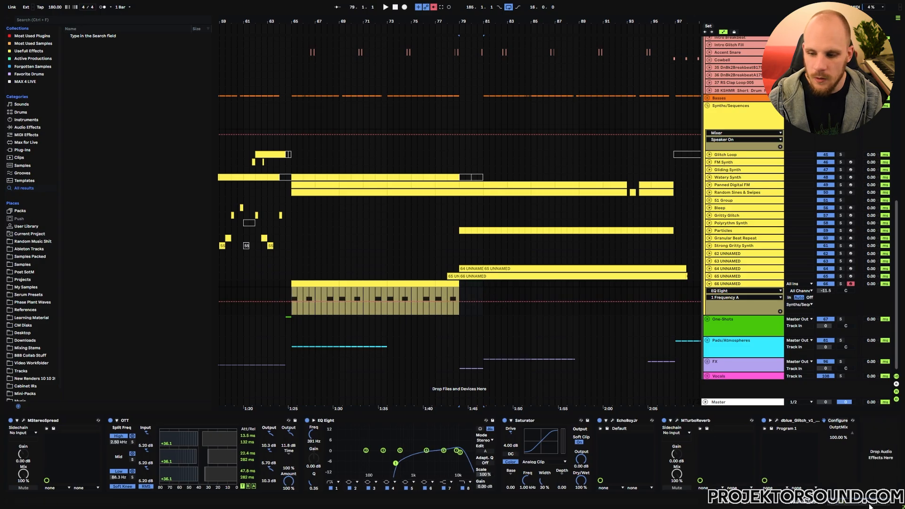
{"action": "right_click", "coordinate": [879, 466]}
{"action": "left_click", "coordinate": [839, 445]}
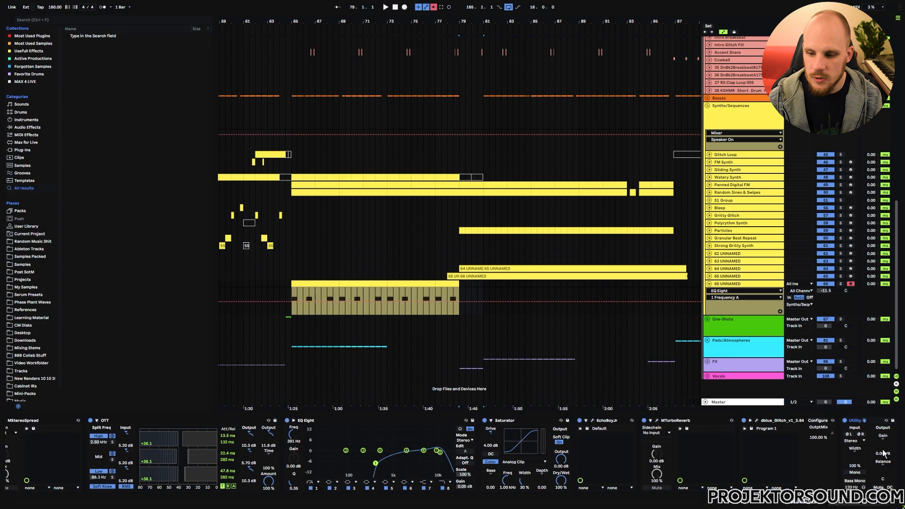
{"action": "left_click_drag", "start_coordinate": [882, 446], "coordinate": [882, 500]}
{"action": "left_click", "coordinate": [845, 421]}
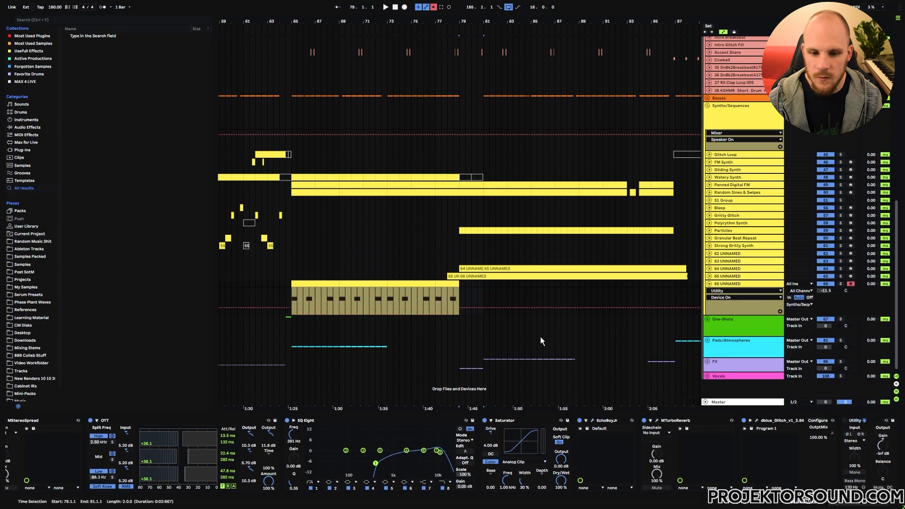
Step: Automate Utility's Device On to switch on at bar 79 on 66 UNNAMED, and play the transition from bar 77
{"action": "left_click_drag", "start_coordinate": [465, 307], "coordinate": [465, 293]}
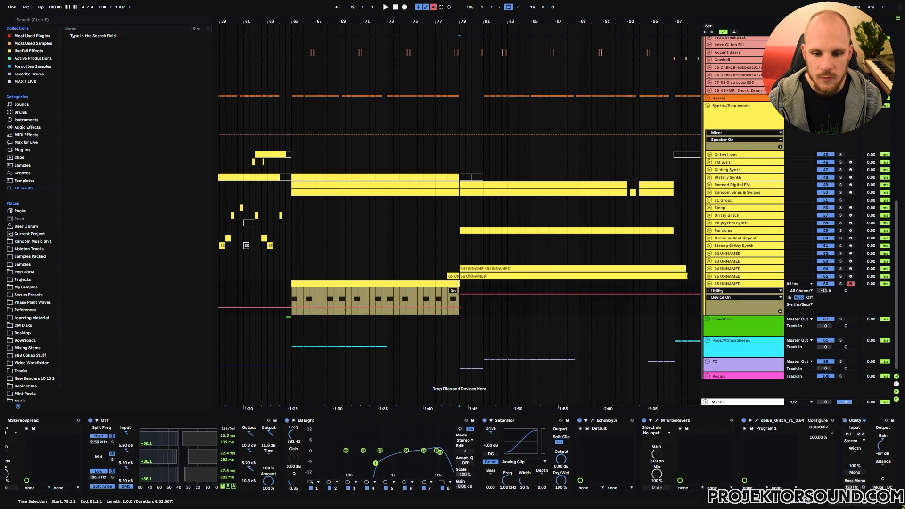
{"action": "left_click", "coordinate": [434, 294]}
{"action": "key", "text": "space"}
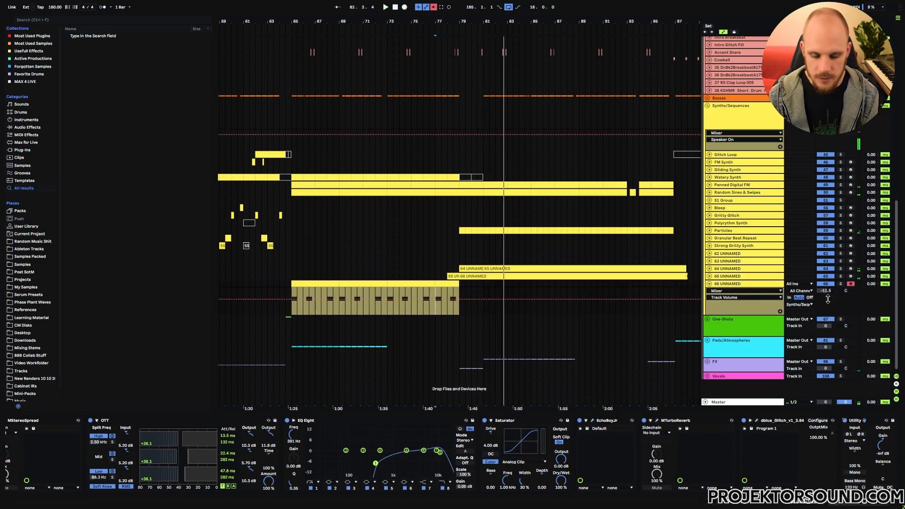
Step: Lower 66 UNNAMED's track volume to -15.5 dB and play the sequence from bar 65
{"action": "left_click_drag", "start_coordinate": [827, 293], "coordinate": [828, 304]}
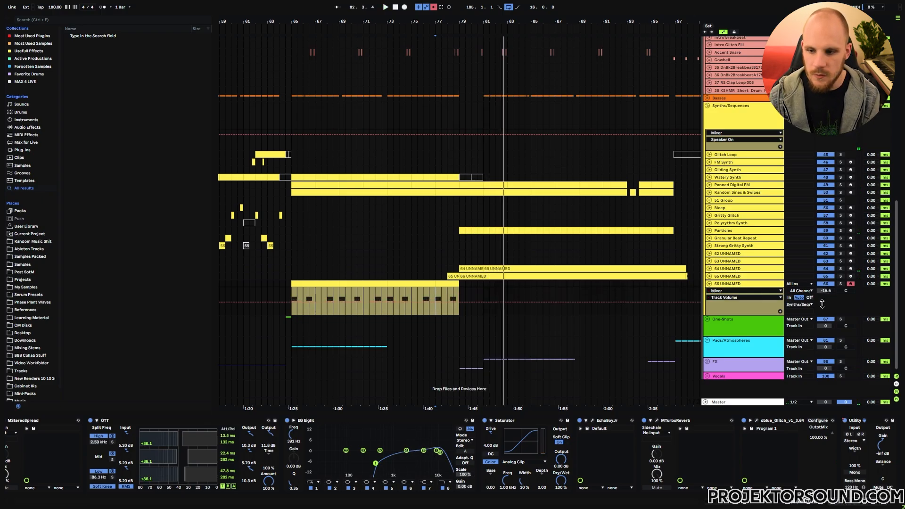
{"action": "left_click", "coordinate": [291, 292]}
{"action": "key", "text": "space"}
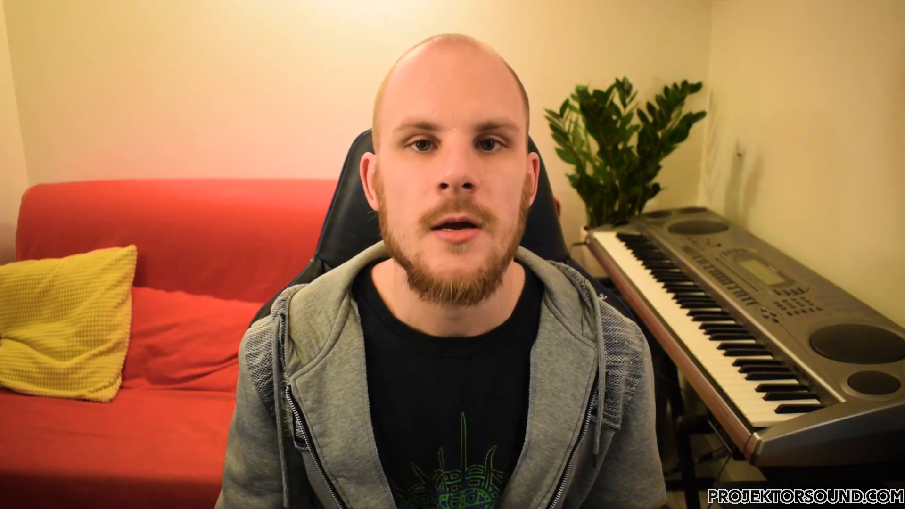